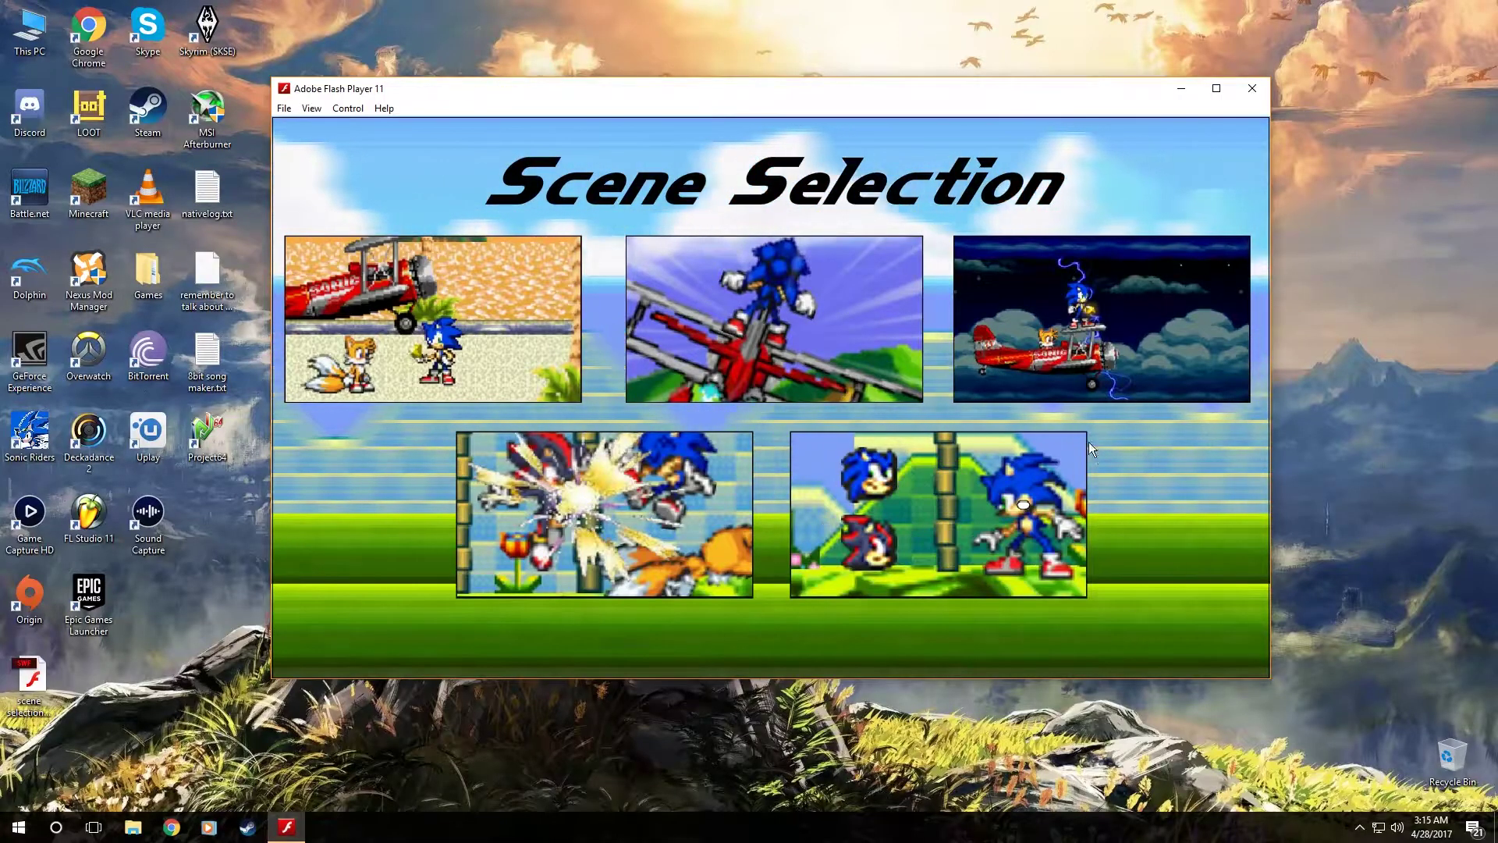
Preview a scene from the selection screen, return to the title via MENU, and close Flash Player.
{"action": "left_click", "coordinate": [741, 383]}
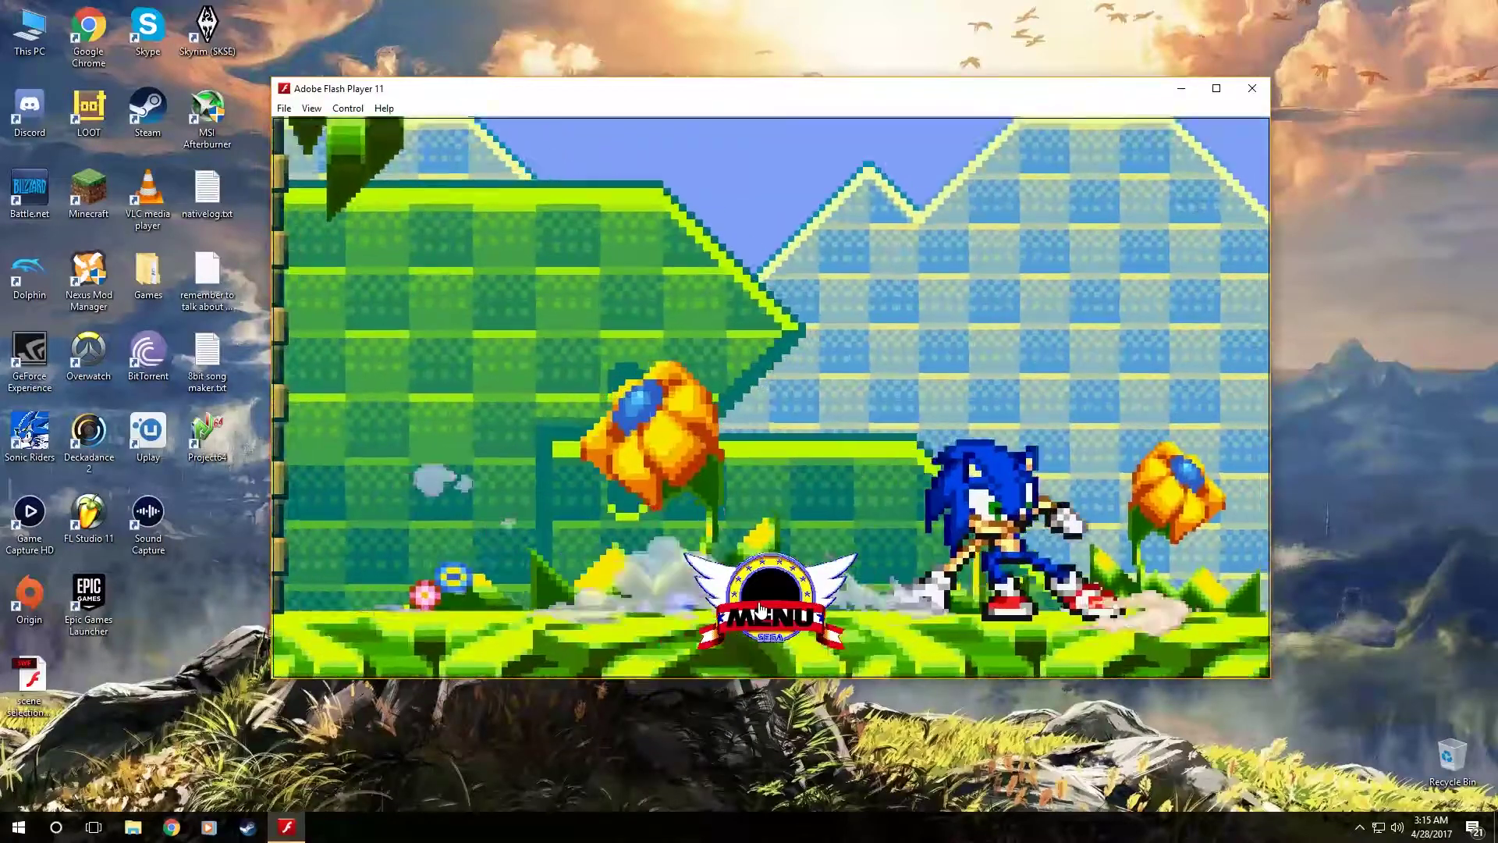
{"action": "left_click", "coordinate": [761, 608]}
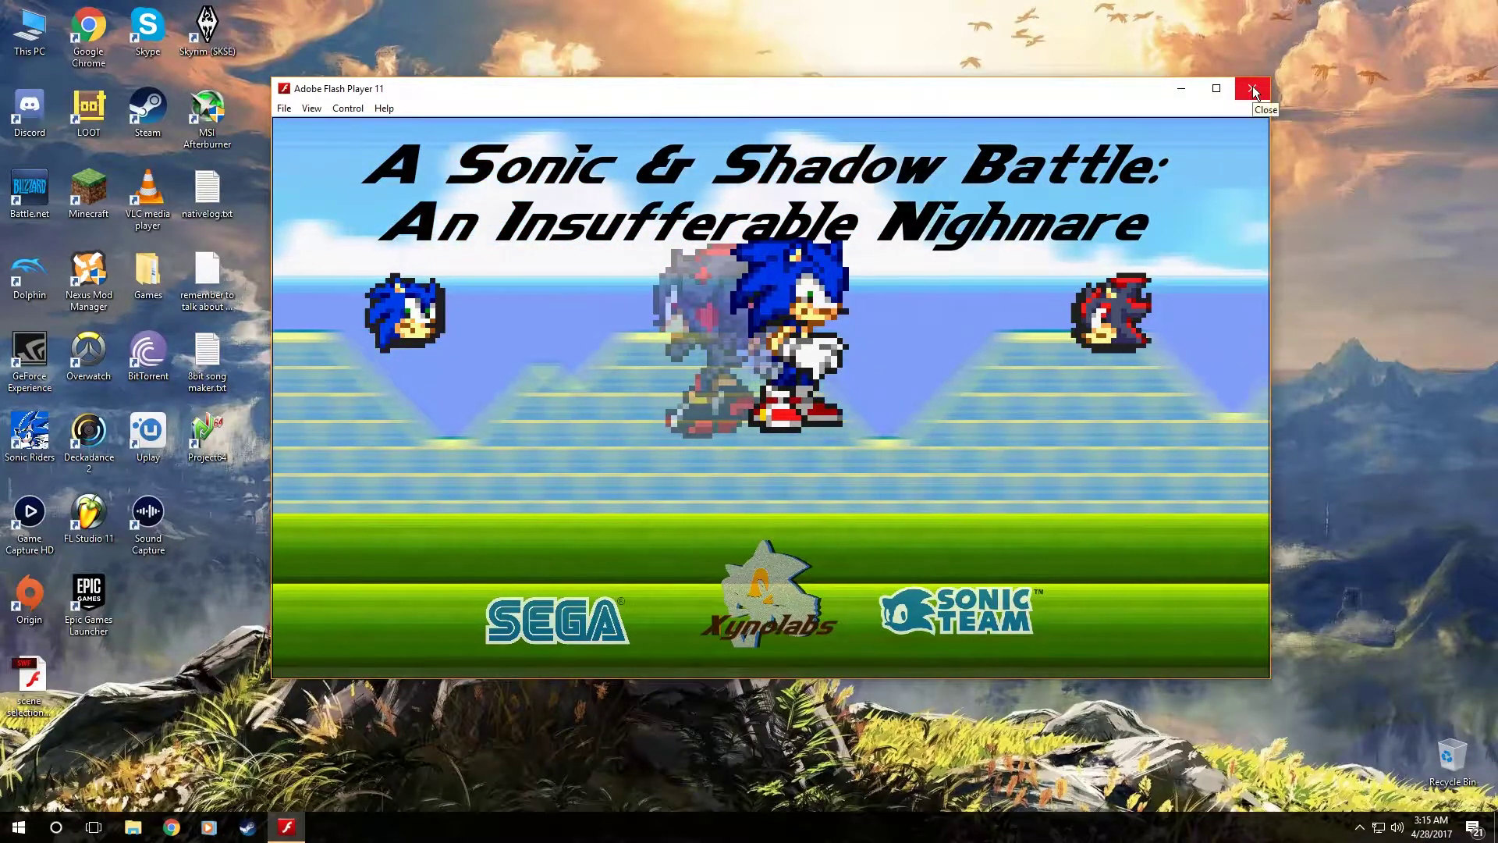
{"action": "left_click", "coordinate": [1254, 89]}
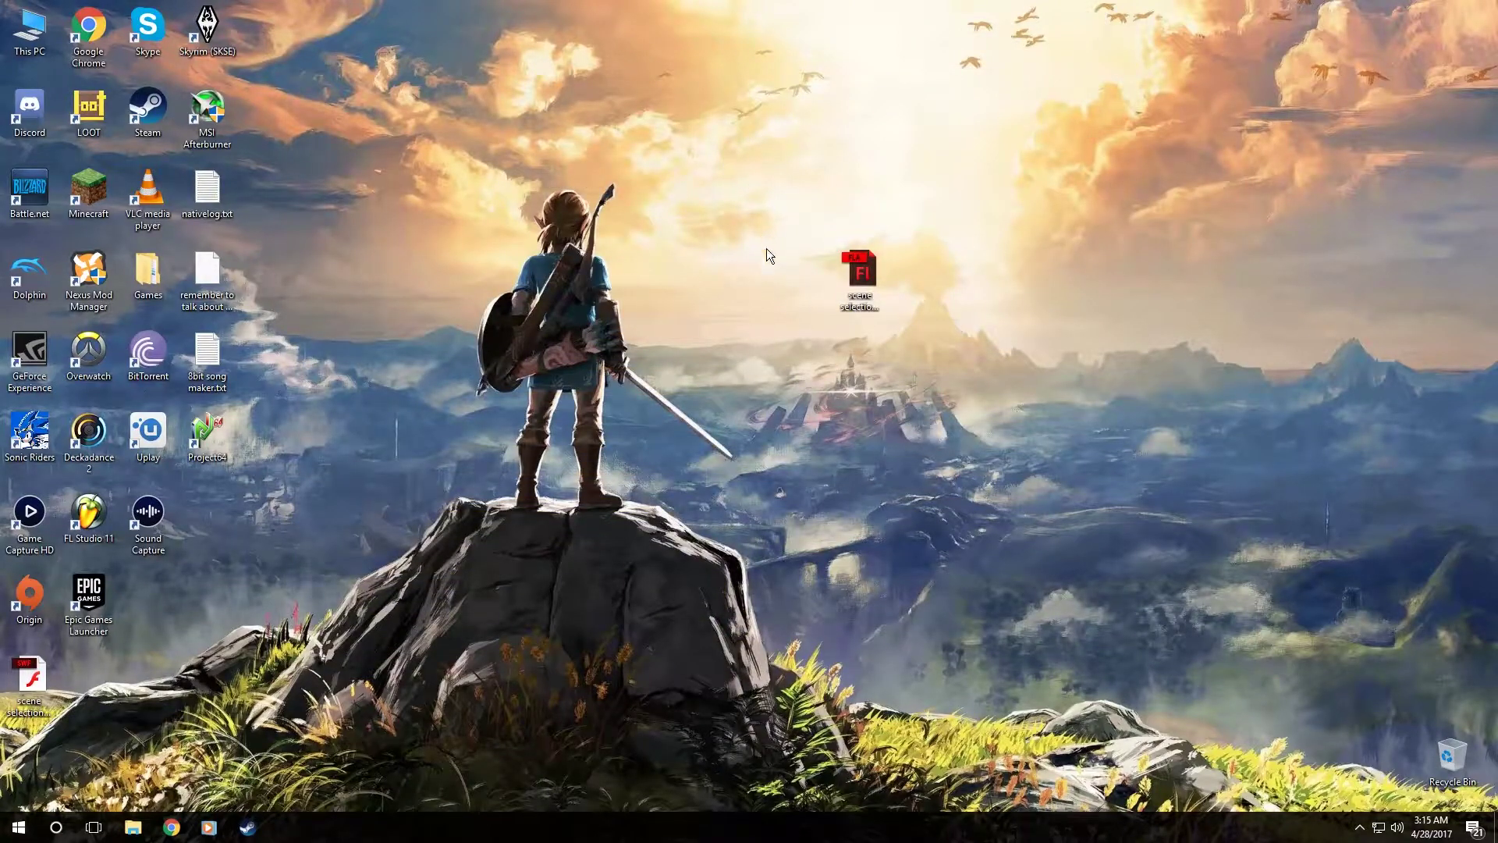
Open scene selections tutorial.fla from the desktop in Flash Professional.
{"action": "left_click", "coordinate": [852, 283]}
{"action": "double_click", "coordinate": [863, 287]}
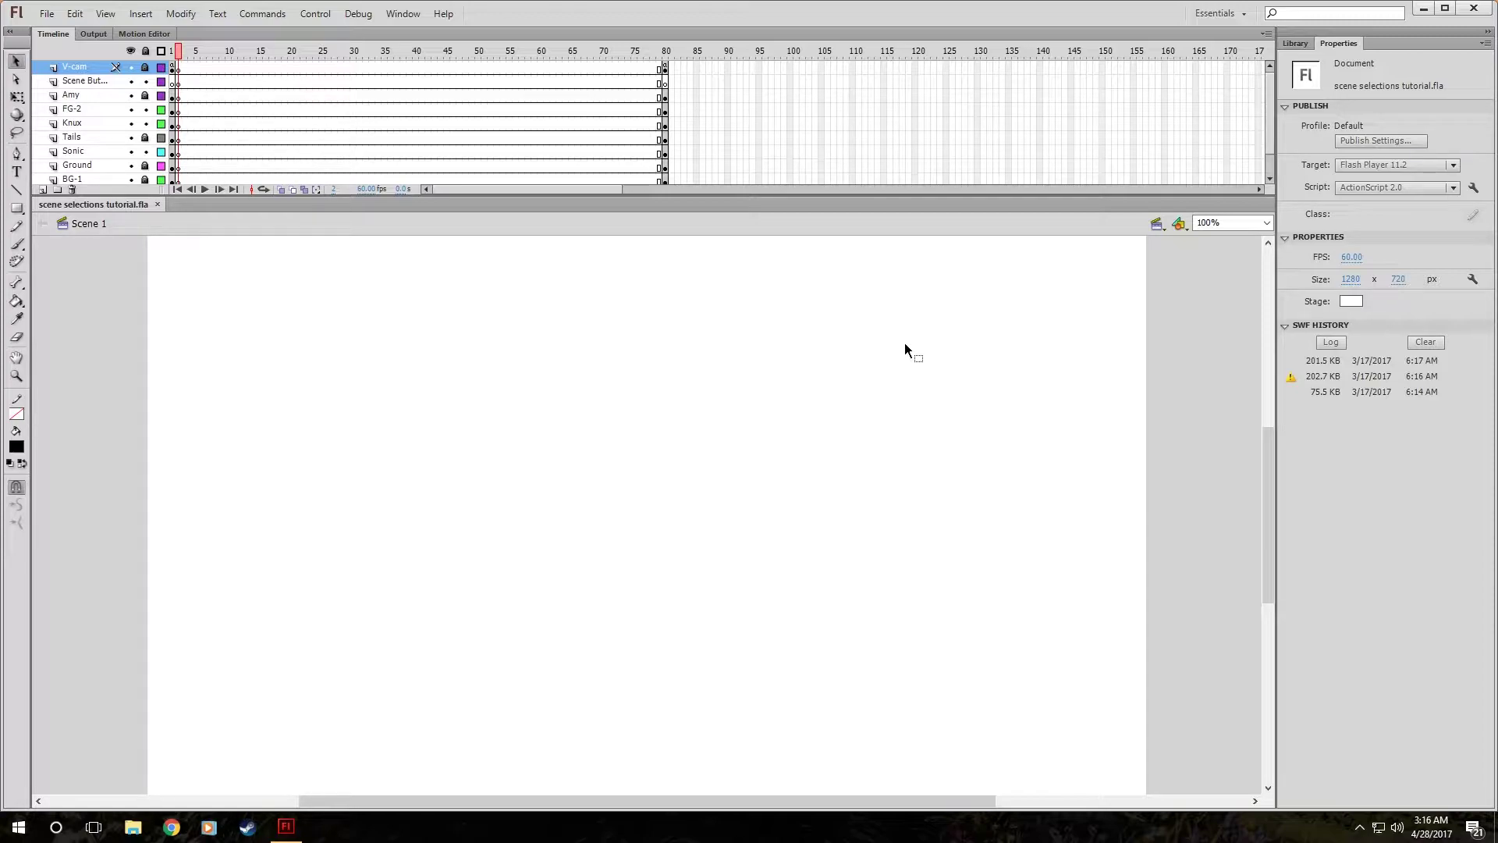
Return to frame 1 and zoom the Green Hill stage to 400%, scrolled to the beach sign.
{"action": "scroll", "coordinate": [882, 414], "scroll_direction": "up", "scroll_amount": 1}
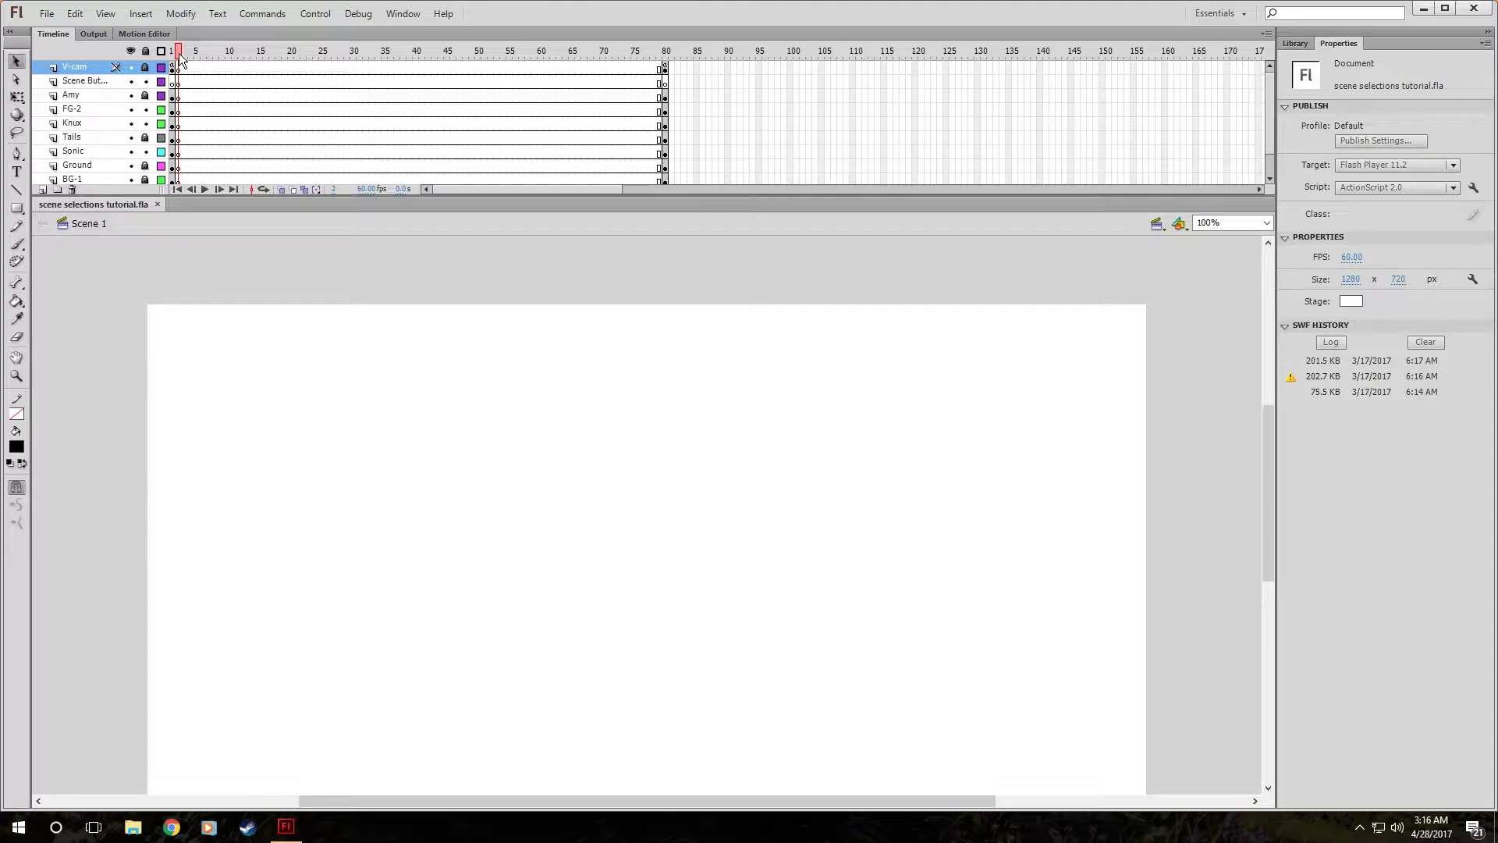
{"action": "left_click_drag", "start_coordinate": [180, 56], "coordinate": [175, 57]}
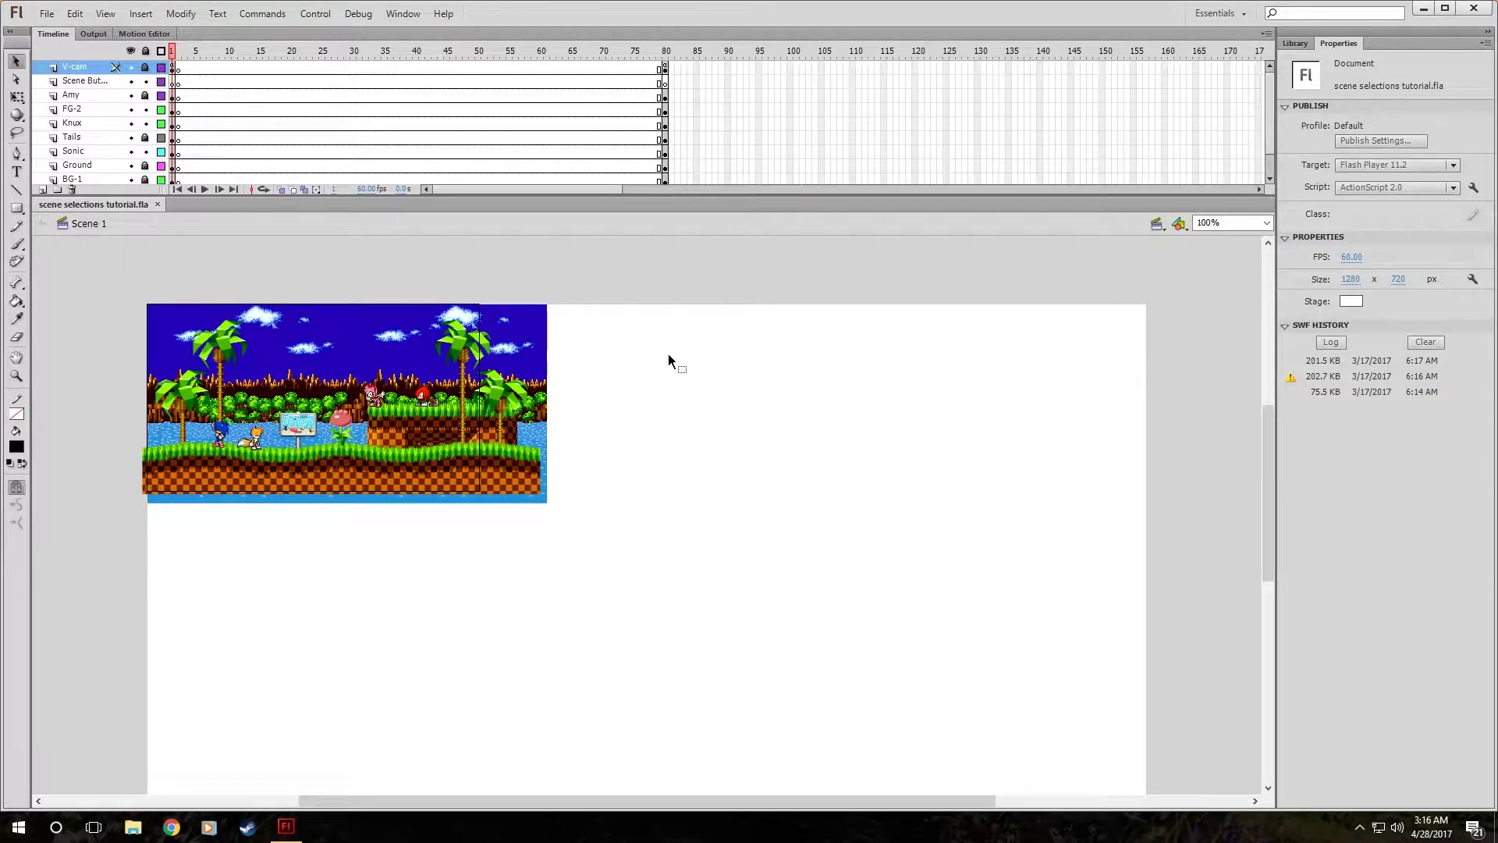
{"action": "left_click_drag", "start_coordinate": [652, 800], "coordinate": [537, 801]}
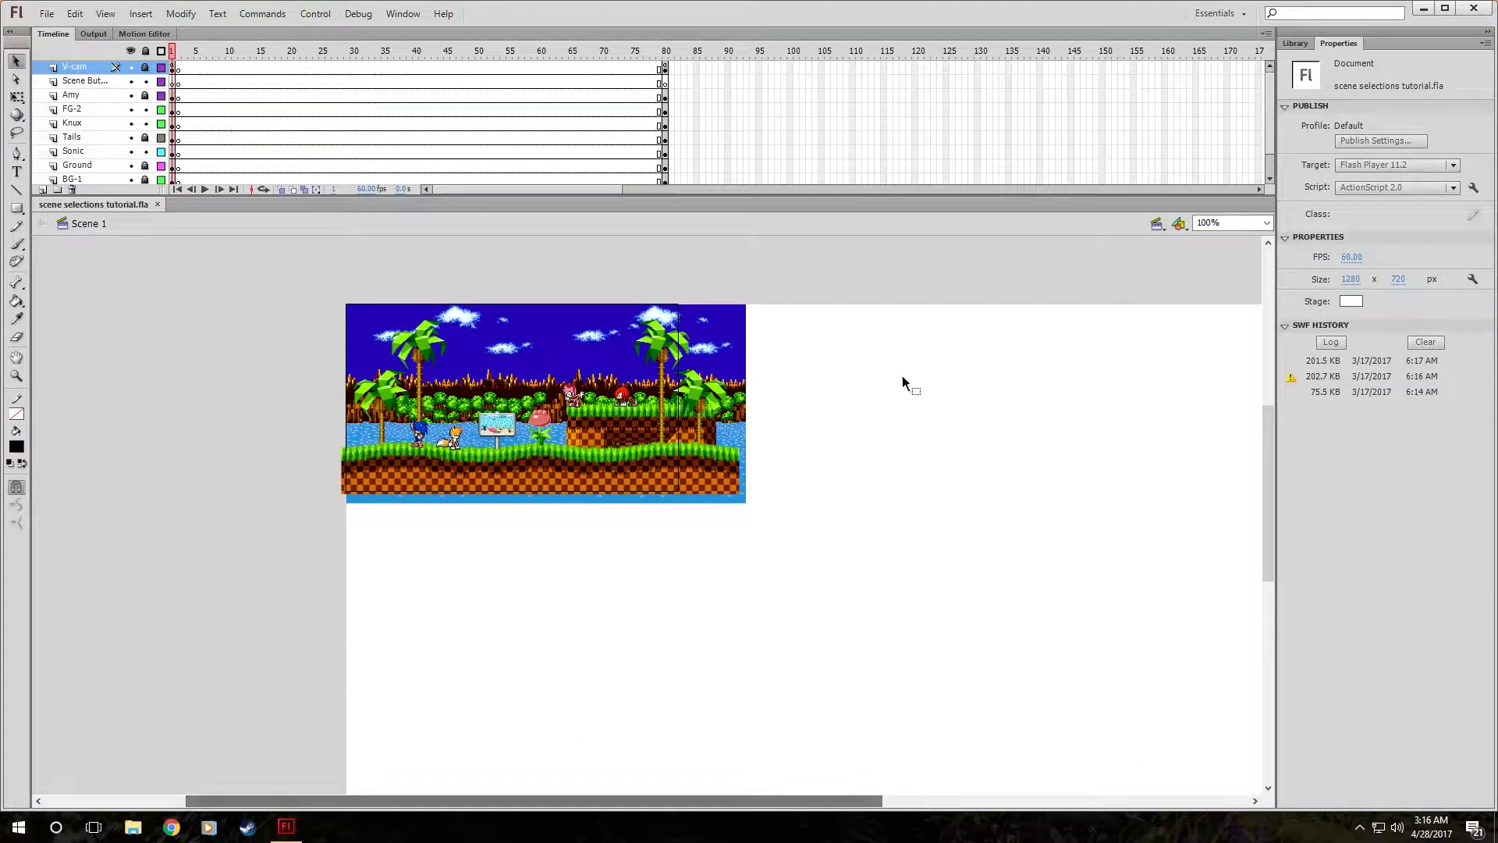
{"action": "left_click", "coordinate": [1267, 223]}
{"action": "left_click", "coordinate": [1206, 308]}
{"action": "scroll", "coordinate": [788, 568], "scroll_direction": "up", "scroll_amount": 5}
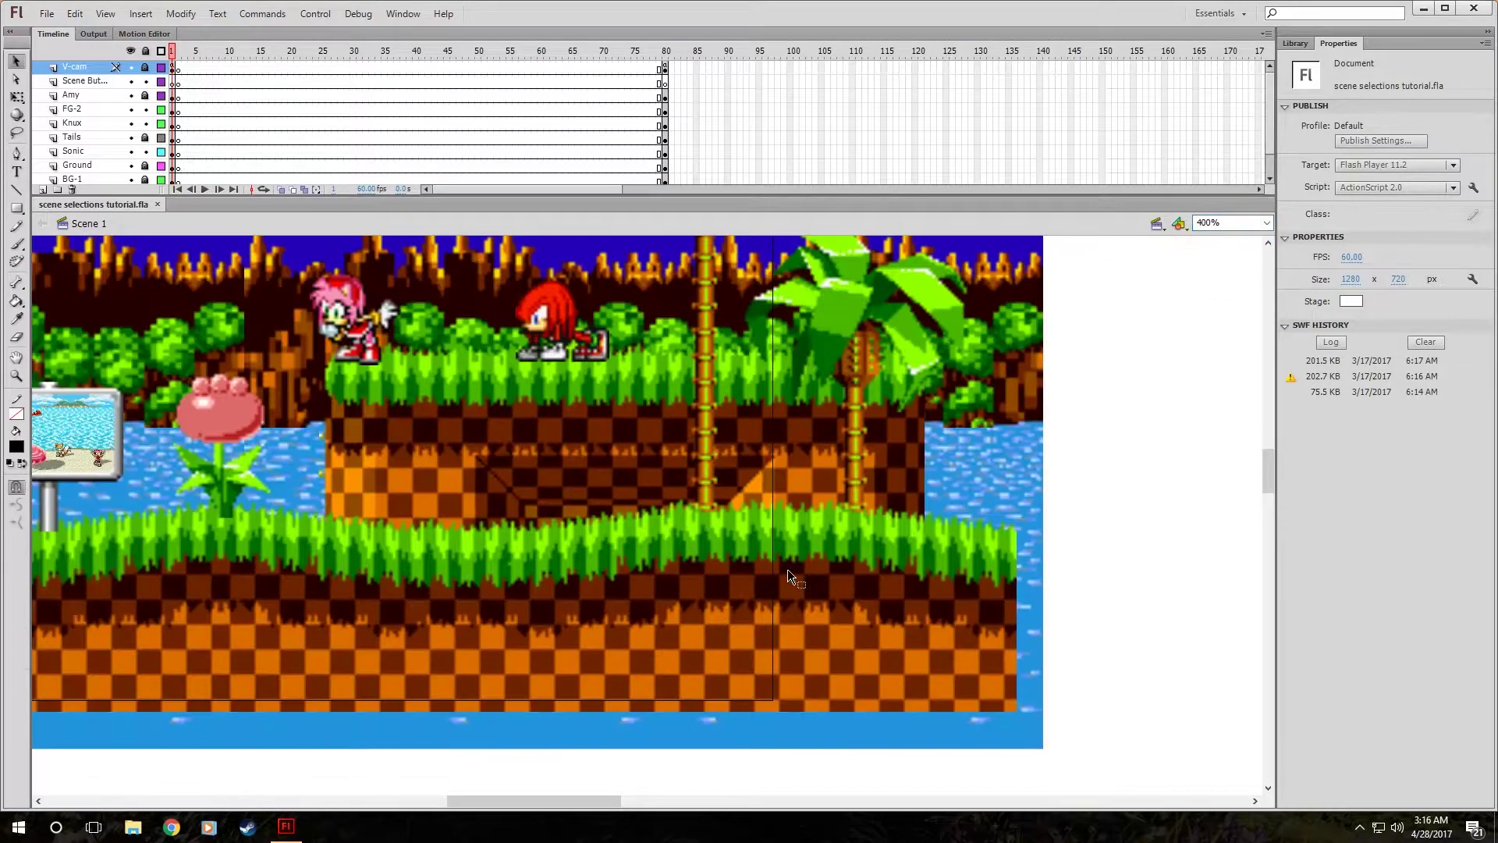
{"action": "left_click_drag", "start_coordinate": [596, 802], "coordinate": [553, 757]}
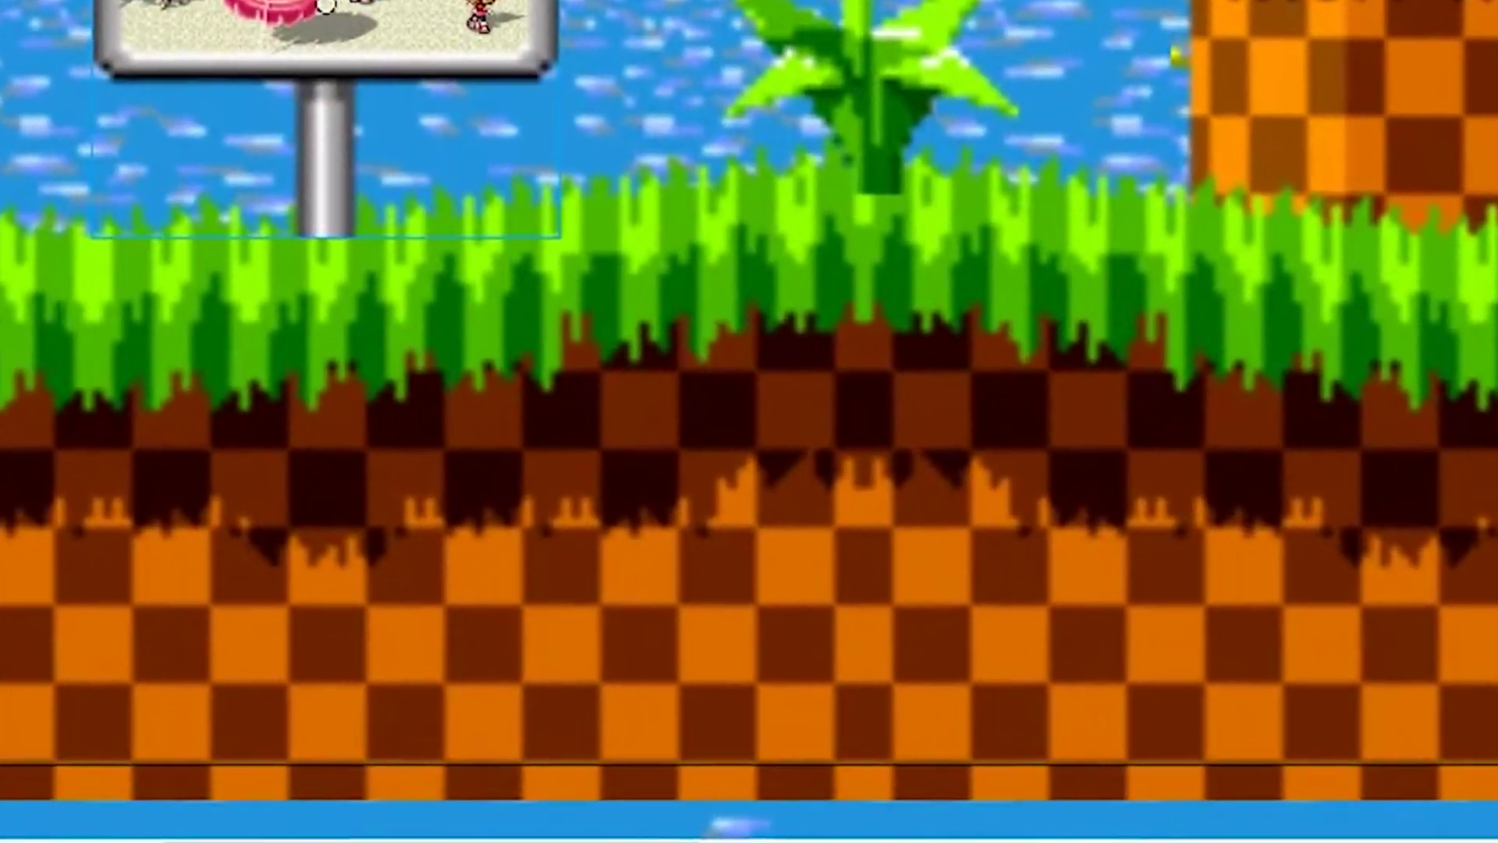
Convert the beach sign to a Button symbol named Beach-Party-Button and open it for editing.
{"action": "right_click", "coordinate": [416, 473]}
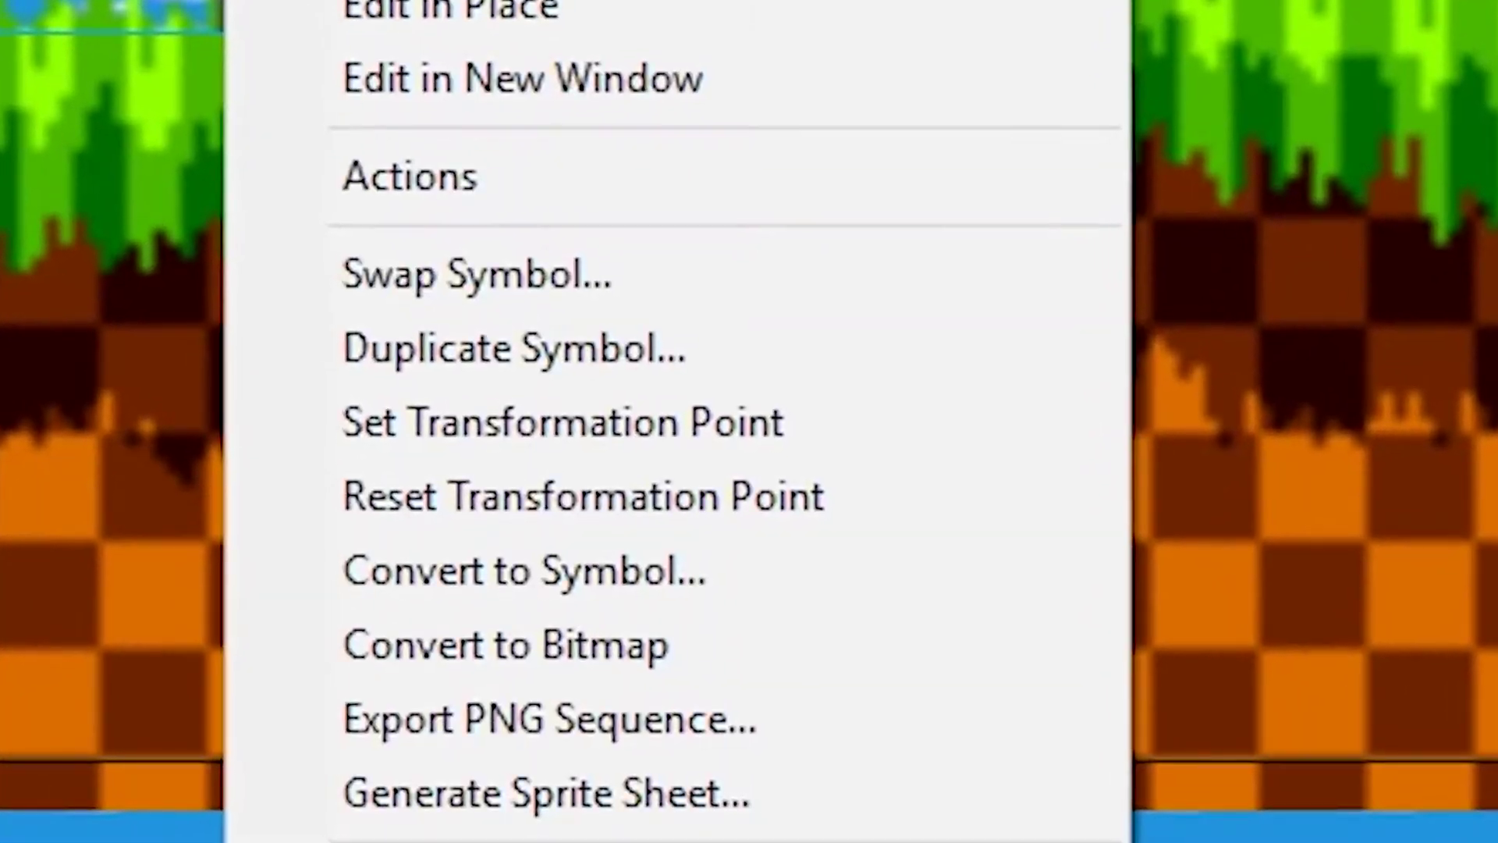
{"action": "left_click", "coordinate": [597, 593]}
{"action": "left_click", "coordinate": [500, 314]}
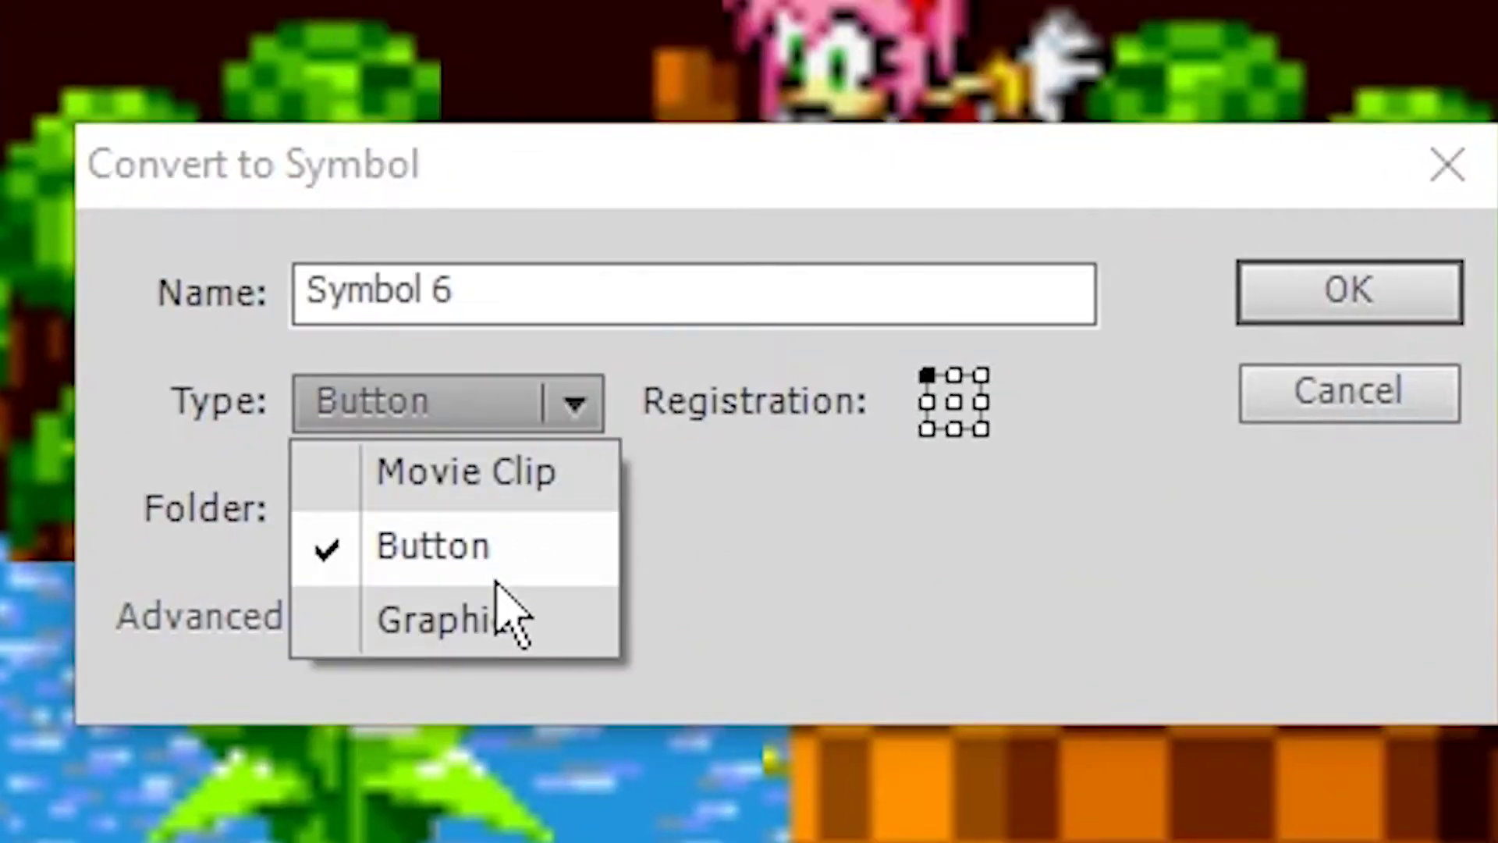
{"action": "left_click", "coordinate": [497, 582]}
{"action": "key", "text": "shift+Tab"}
{"action": "type", "text": "Ber"}
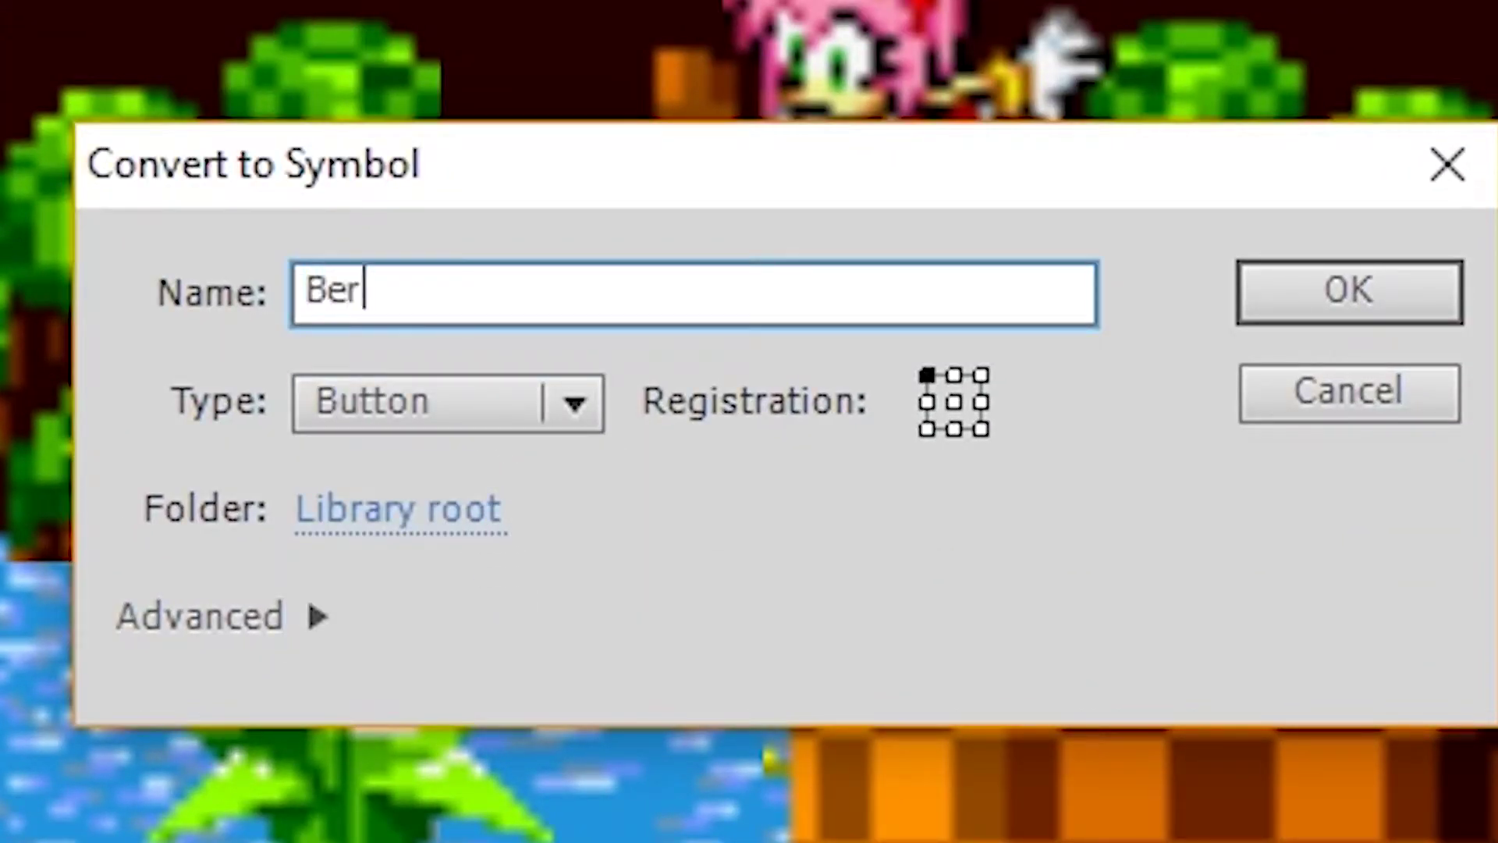
{"action": "key", "text": "BackSpace"}
{"action": "type", "text": "ach-Part-"}
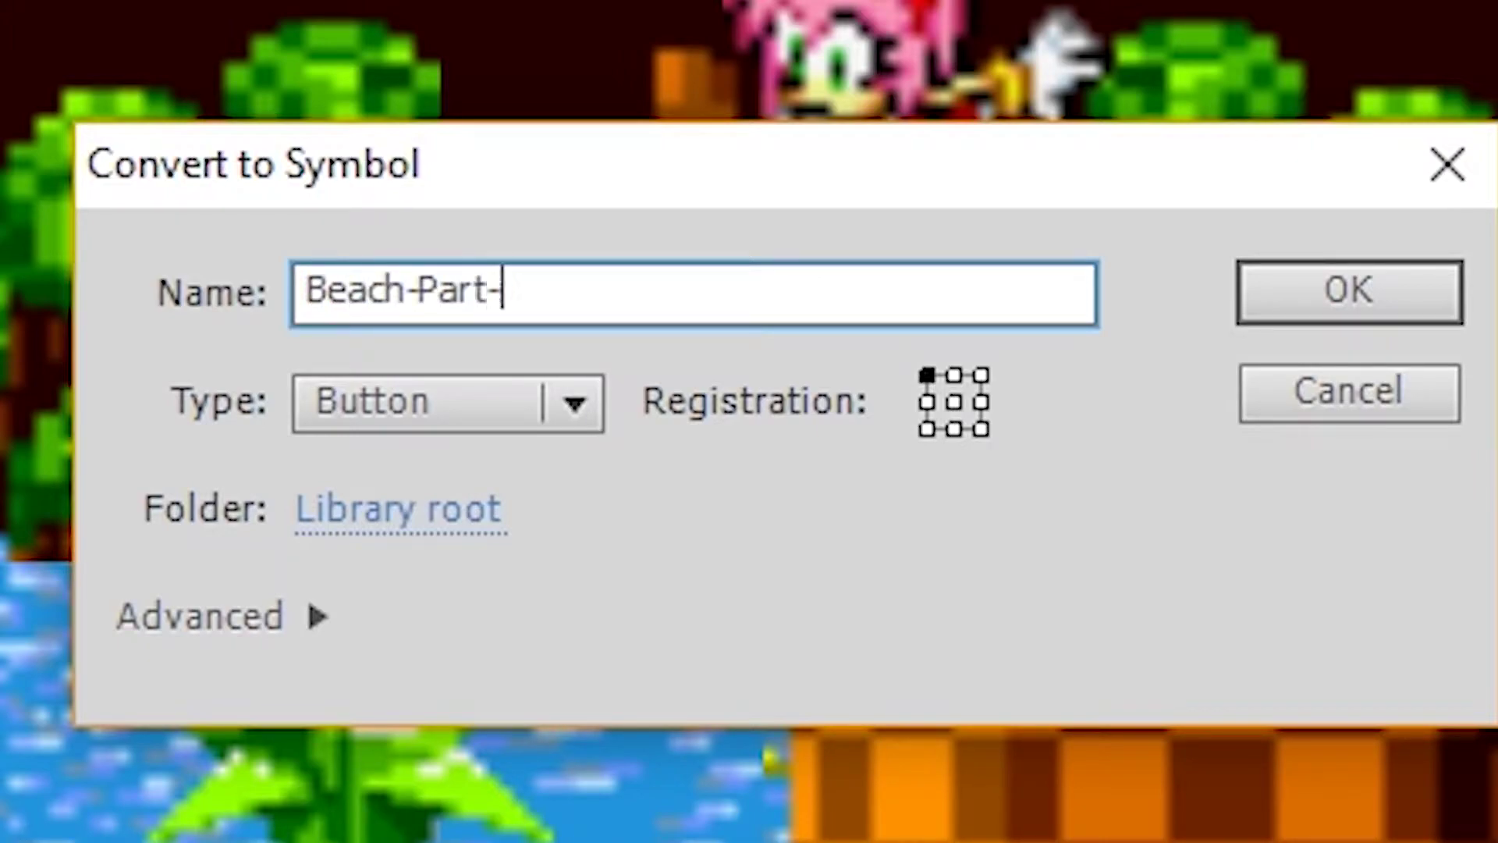
{"action": "key", "text": "BackSpace"}
{"action": "type", "text": "y-Button"}
{"action": "key", "text": "Return"}
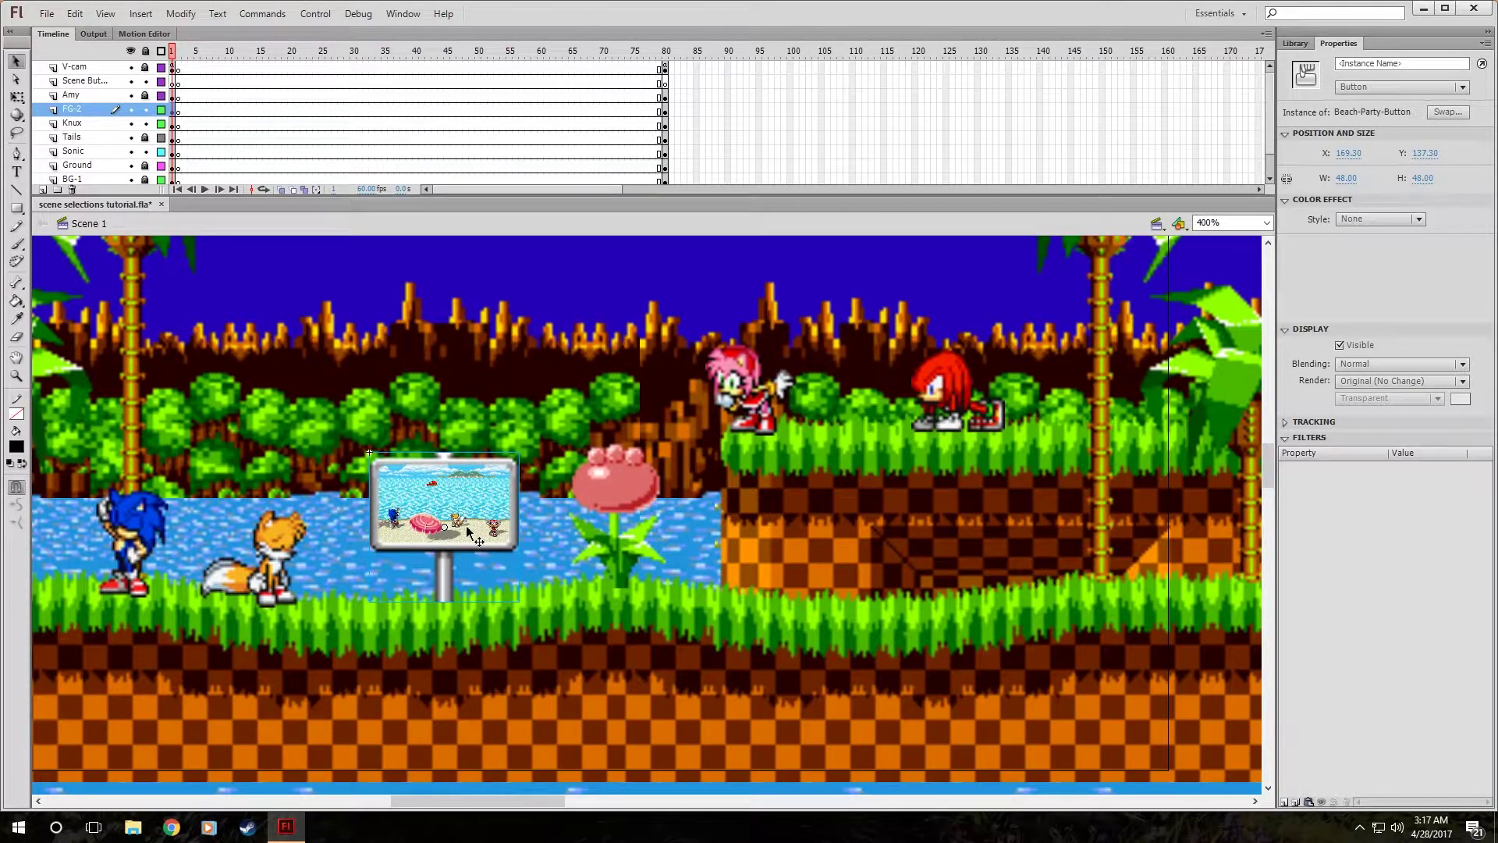
{"action": "double_click", "coordinate": [466, 526]}
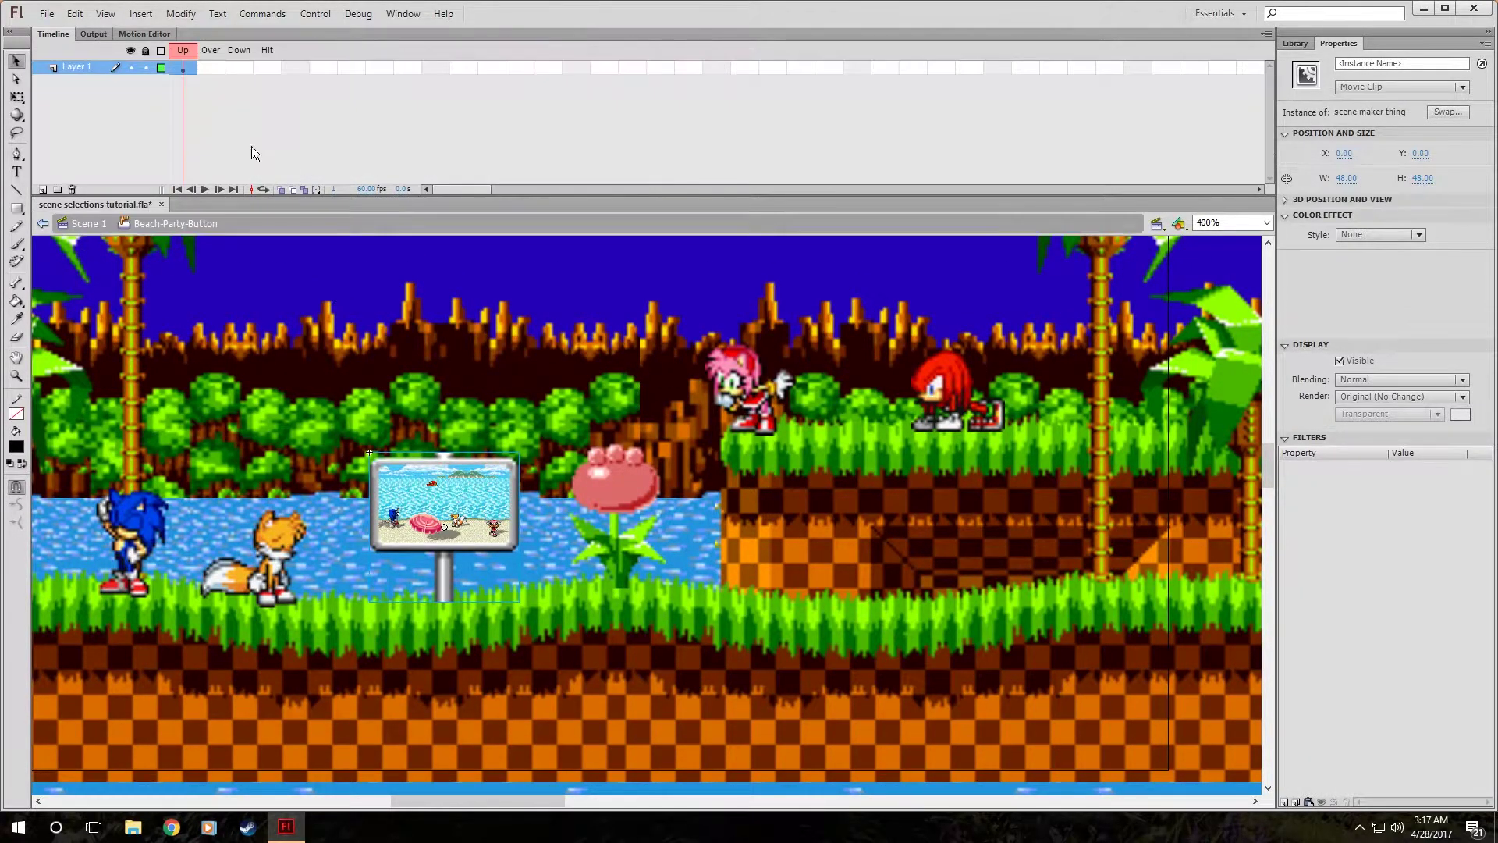
Add an Over keyframe with the text 'Click me to start a beach party!!!' above the sign.
{"action": "right_click", "coordinate": [216, 65]}
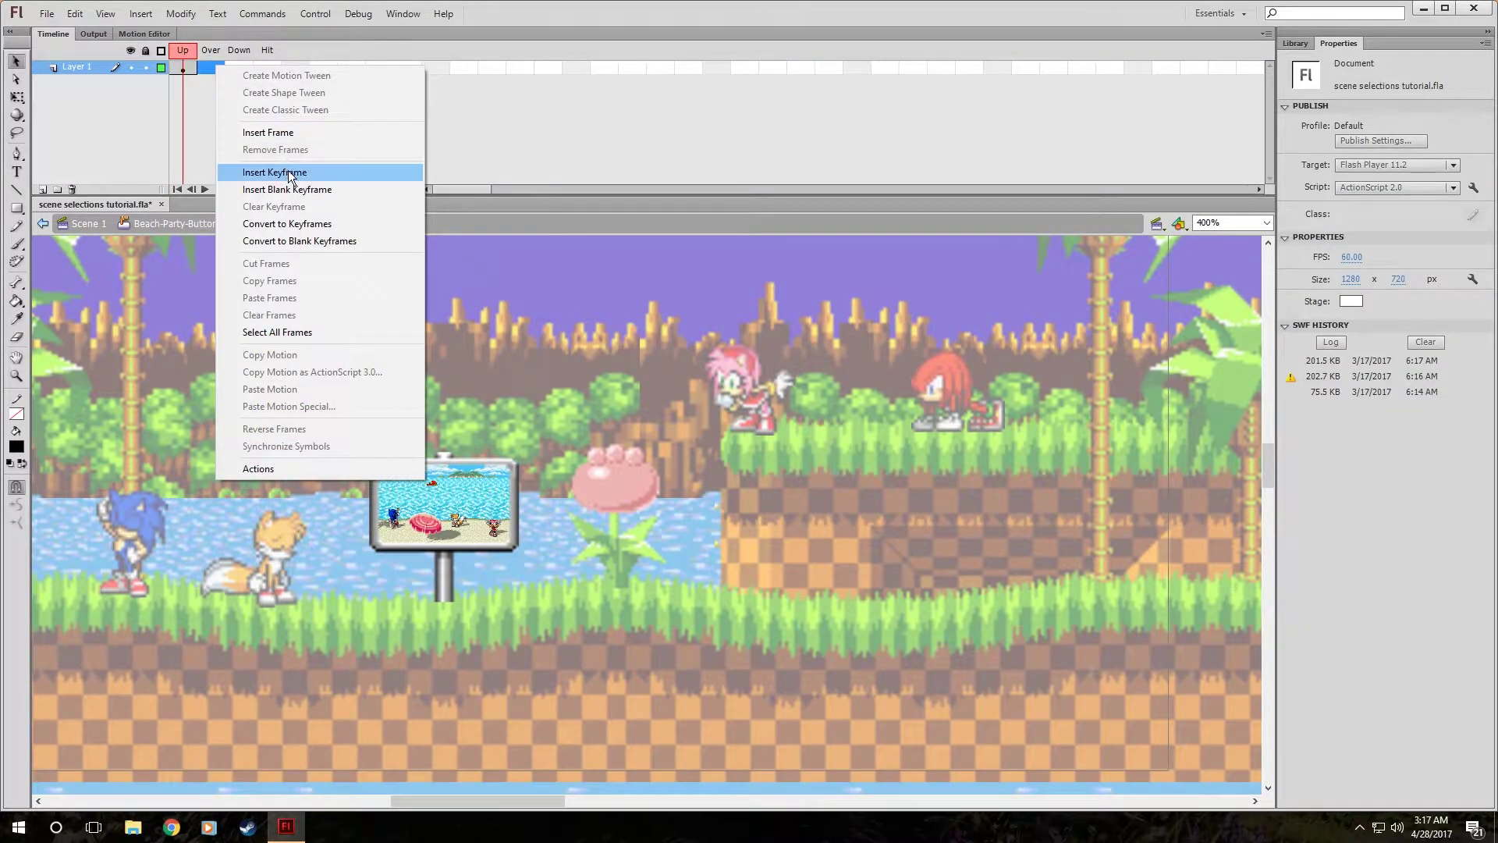
{"action": "left_click", "coordinate": [288, 171]}
{"action": "left_click", "coordinate": [17, 173]}
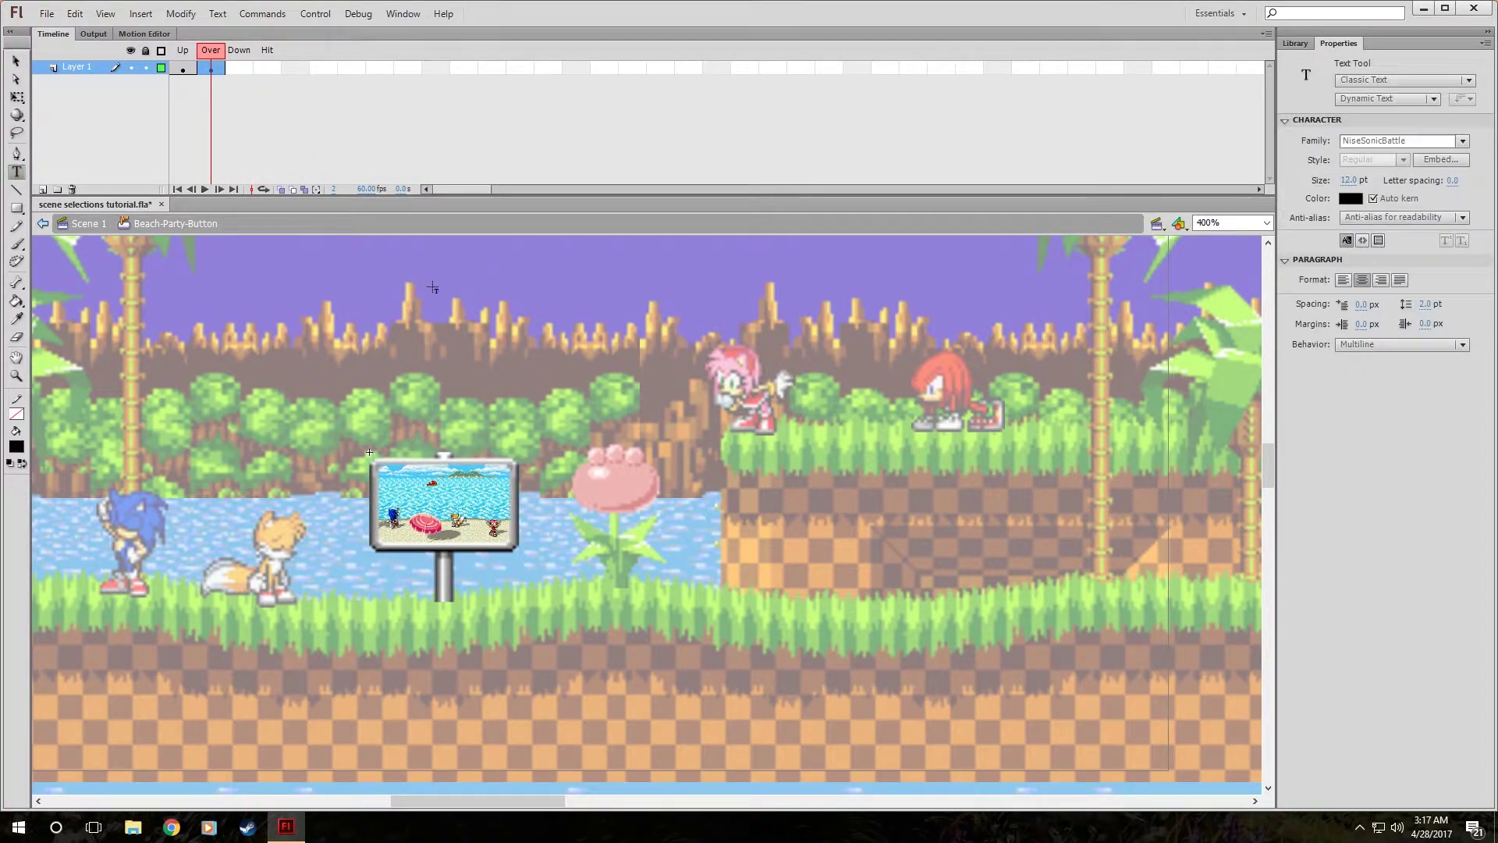
{"action": "left_click_drag", "start_coordinate": [433, 288], "coordinate": [761, 306]}
{"action": "type", "text": "Click"}
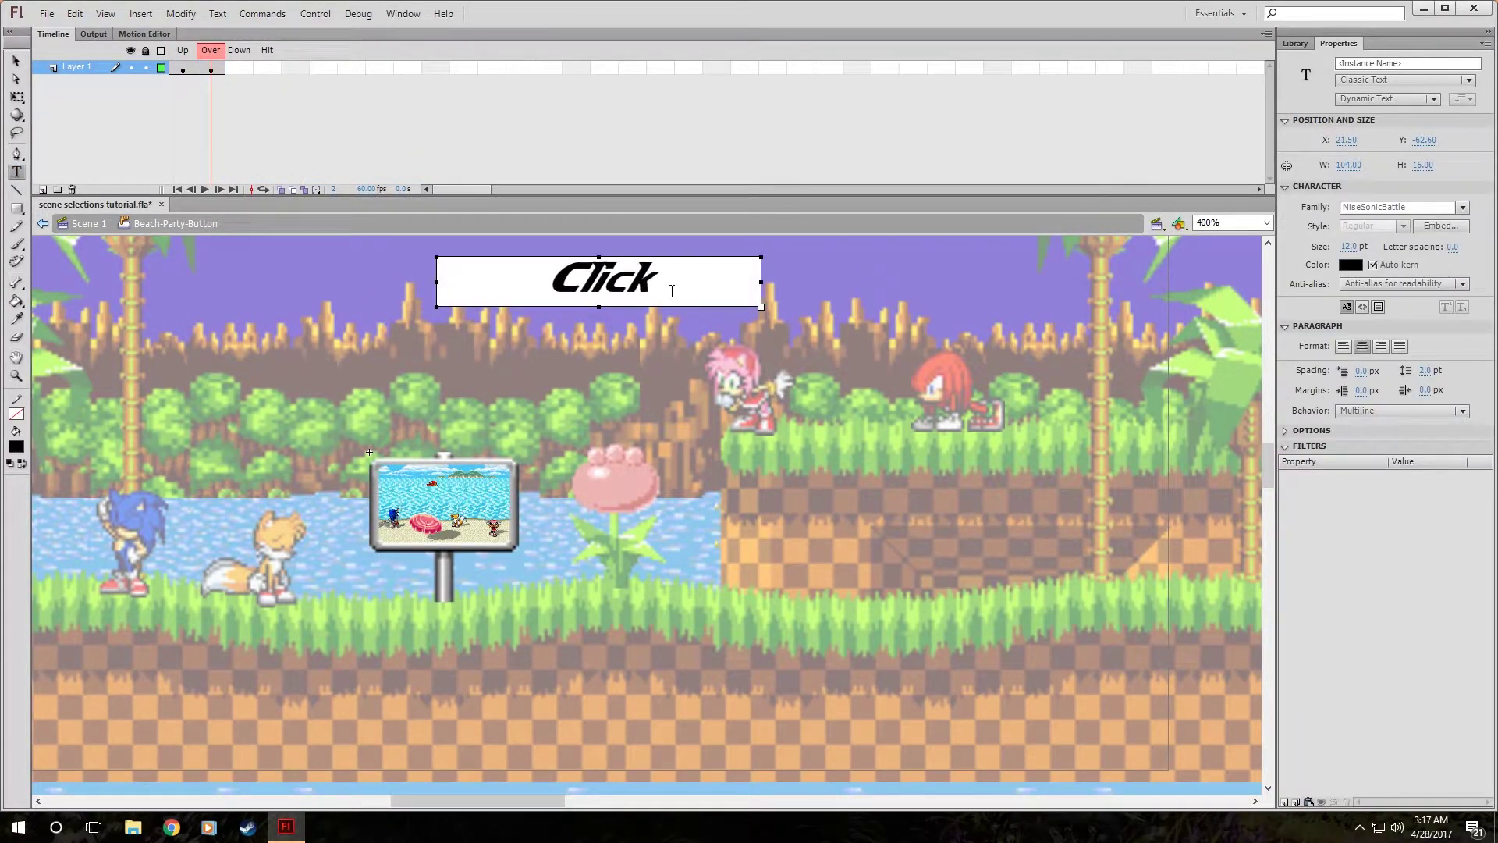
{"action": "type", "text": " me to s"}
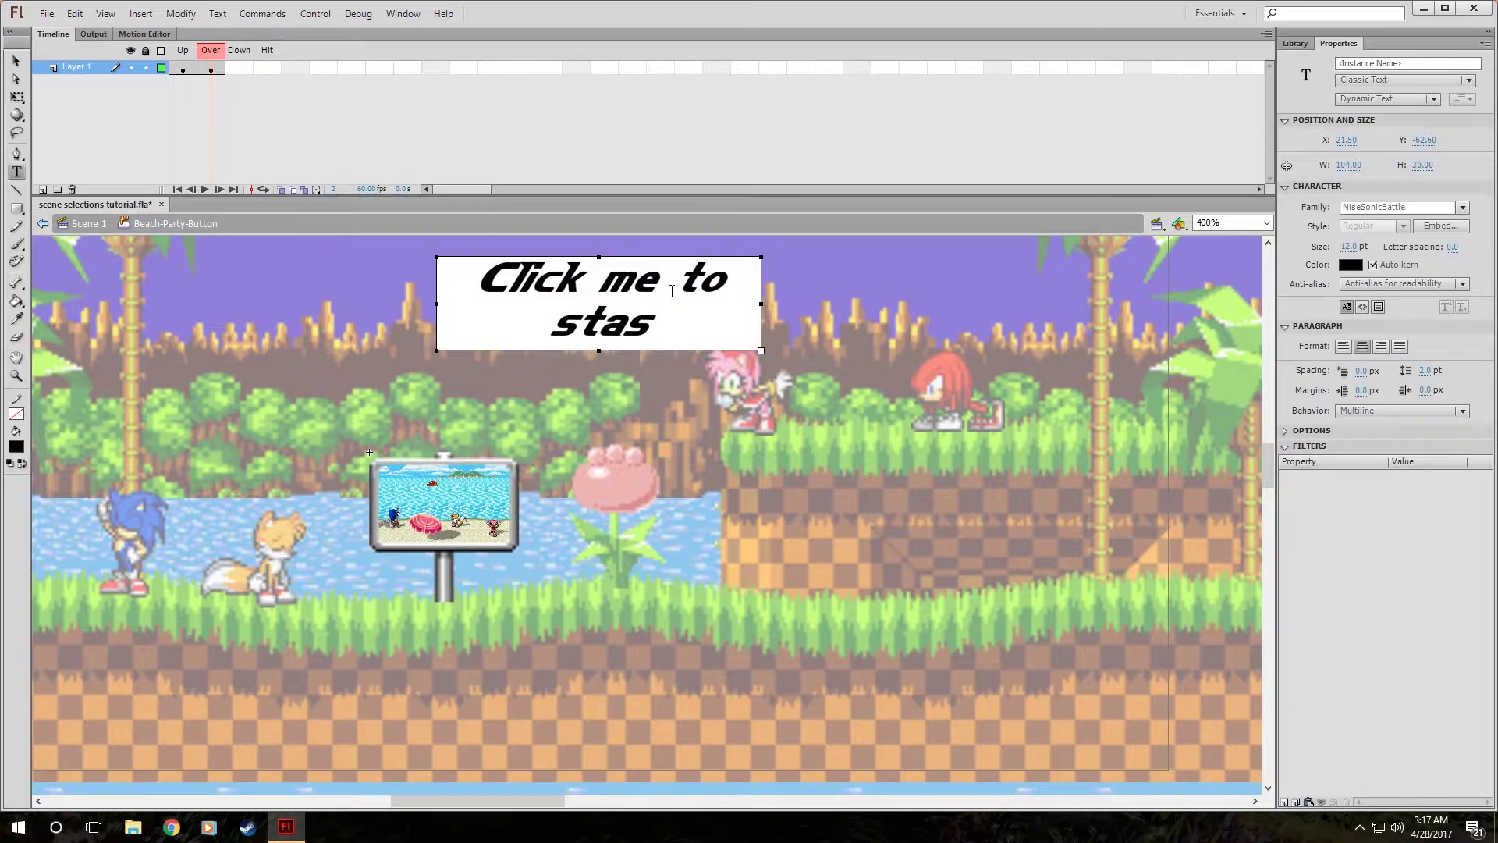
{"action": "type", "text": "tart a be"}
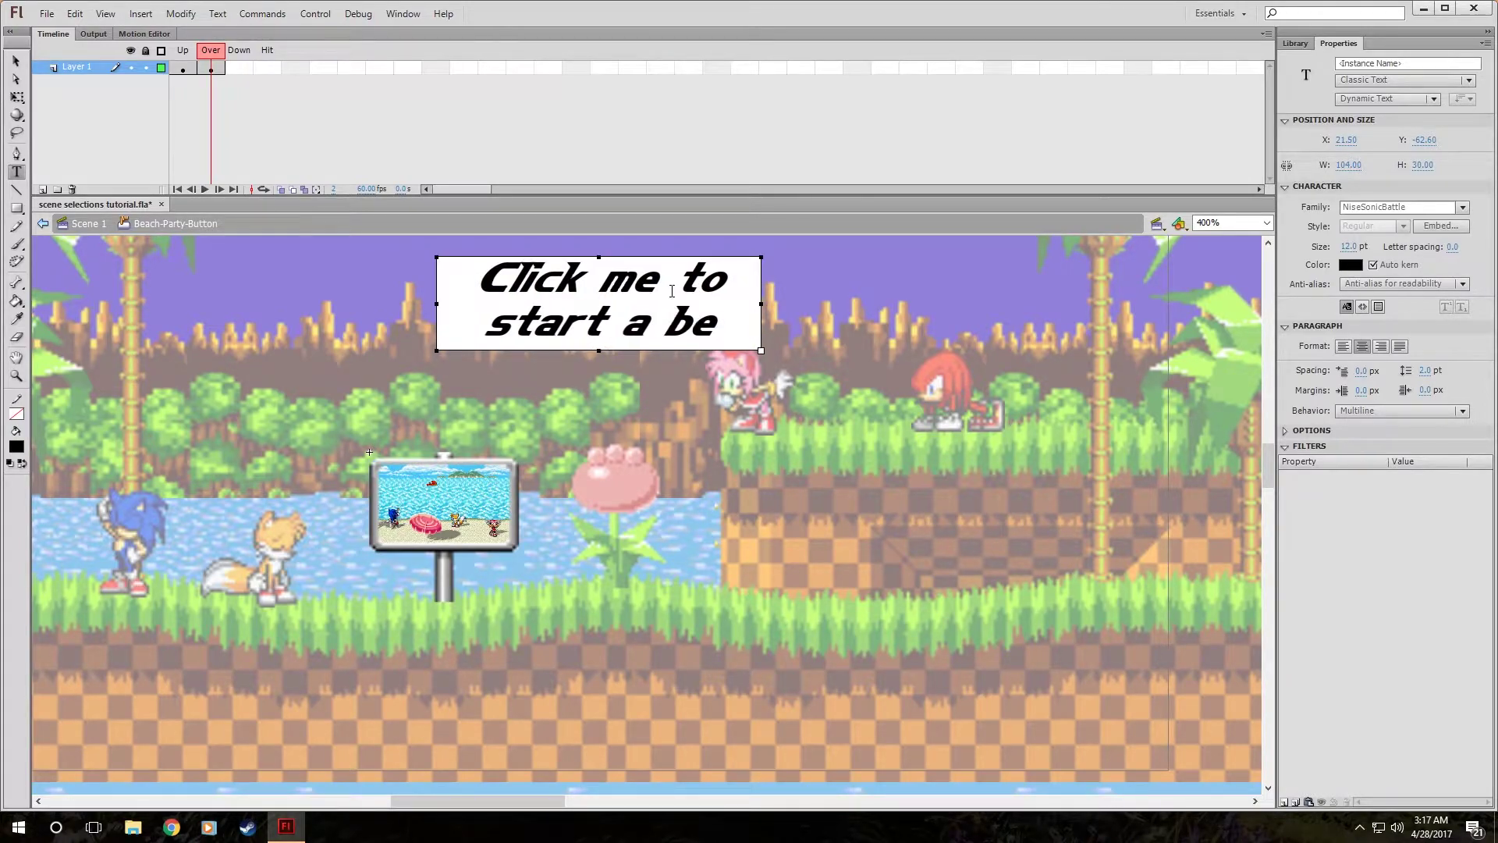
{"action": "type", "text": "ach party!!!"}
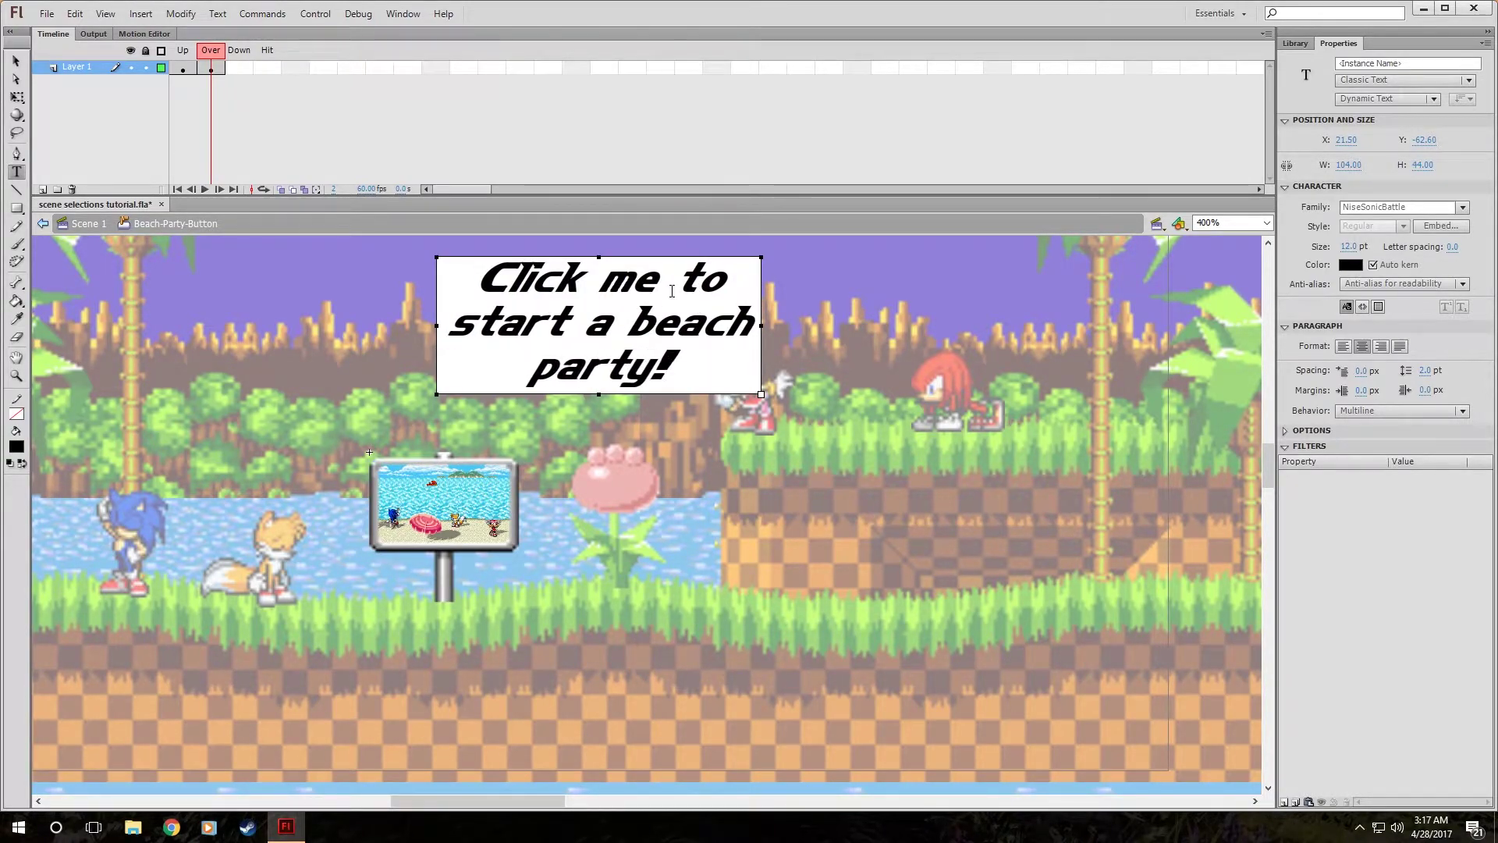
{"action": "left_click", "coordinate": [16, 61]}
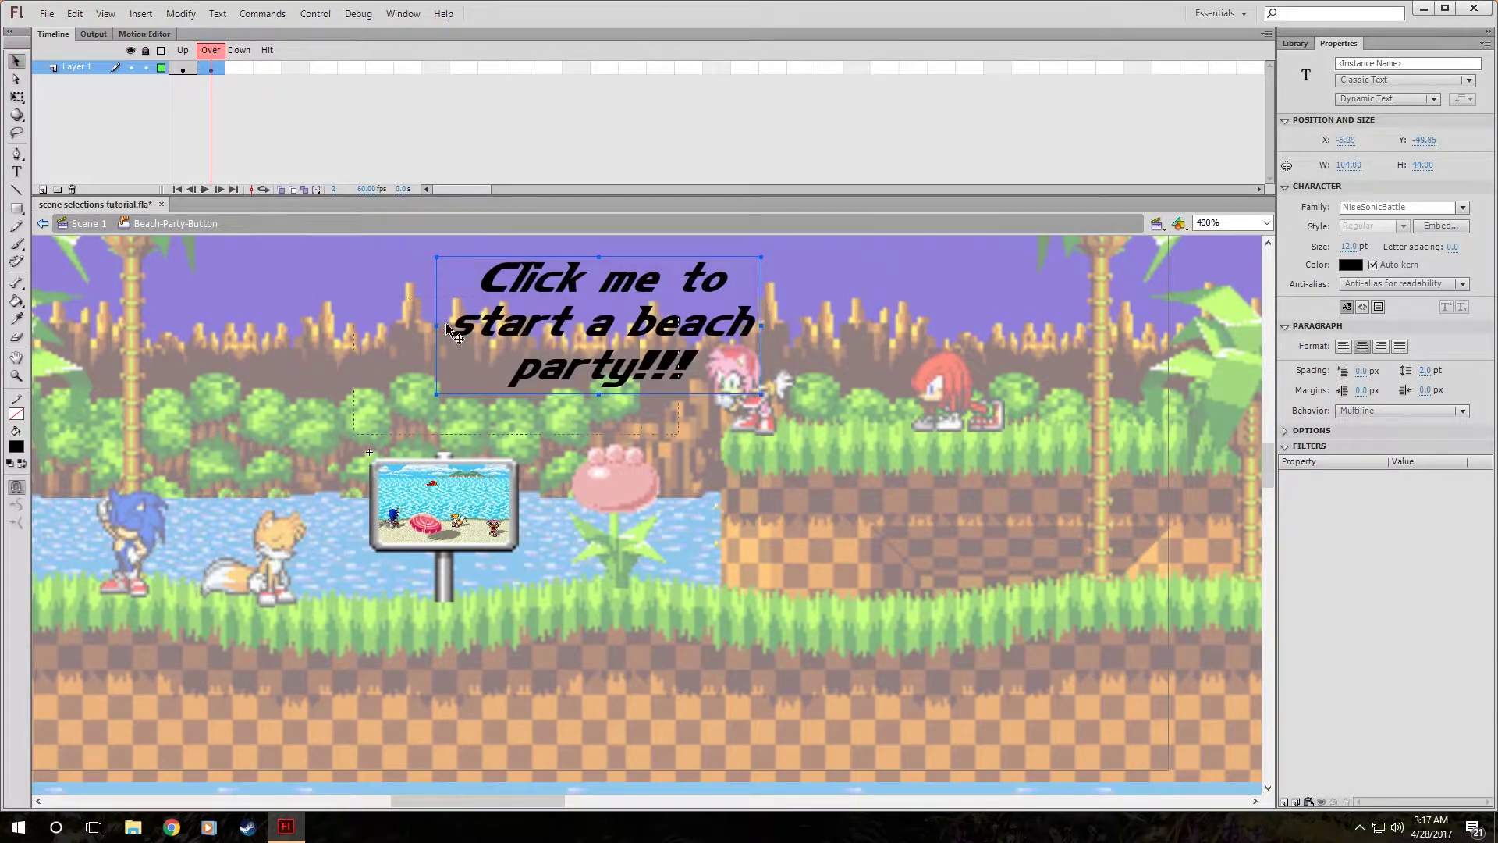
{"action": "left_click_drag", "start_coordinate": [531, 282], "coordinate": [398, 350]}
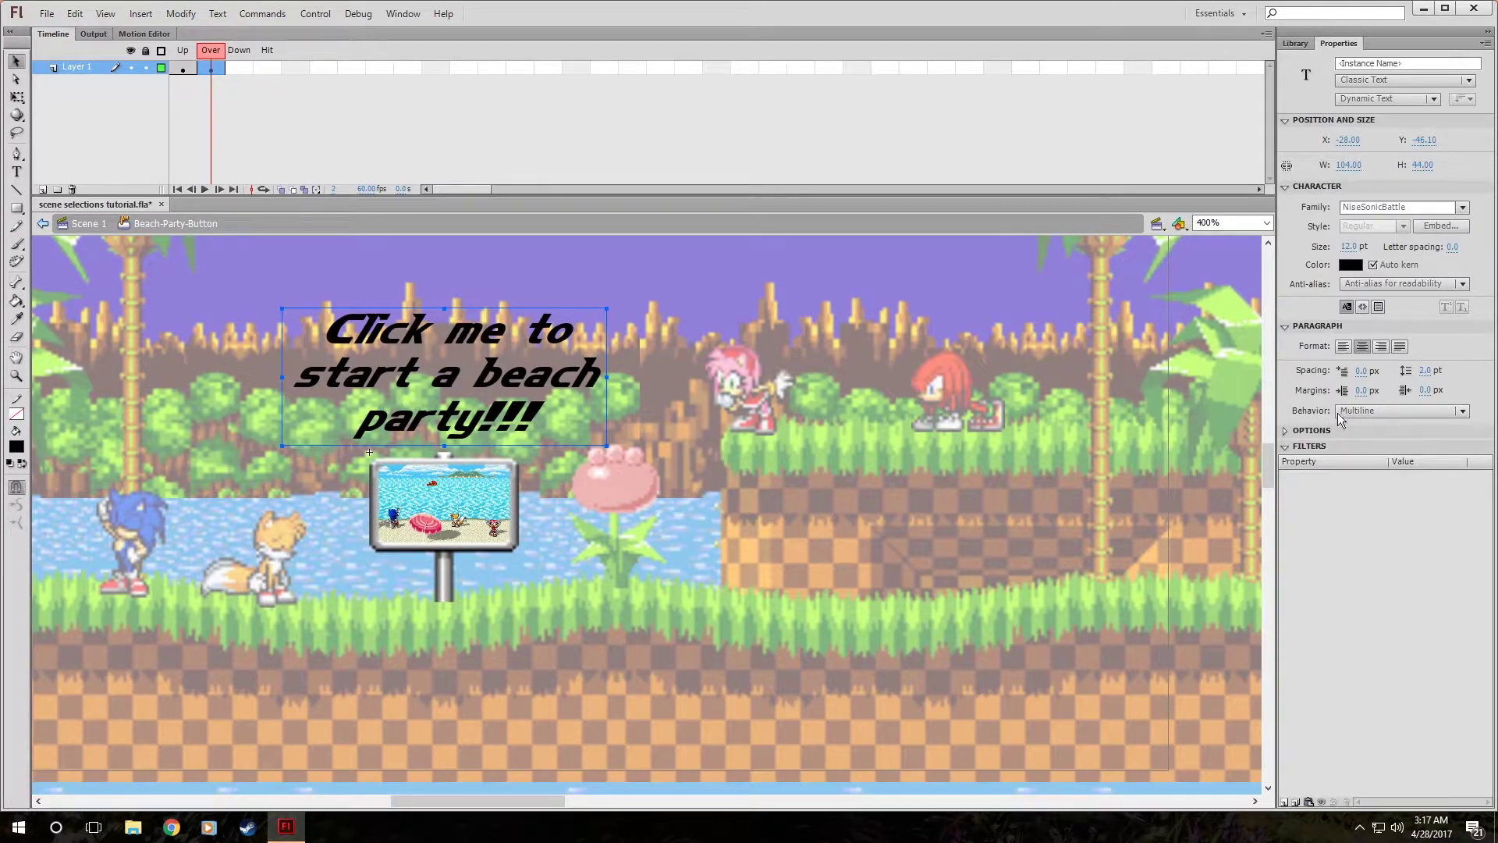
Give the message a white Glow filter with Blur 11 and High quality.
{"action": "left_click", "coordinate": [1285, 802]}
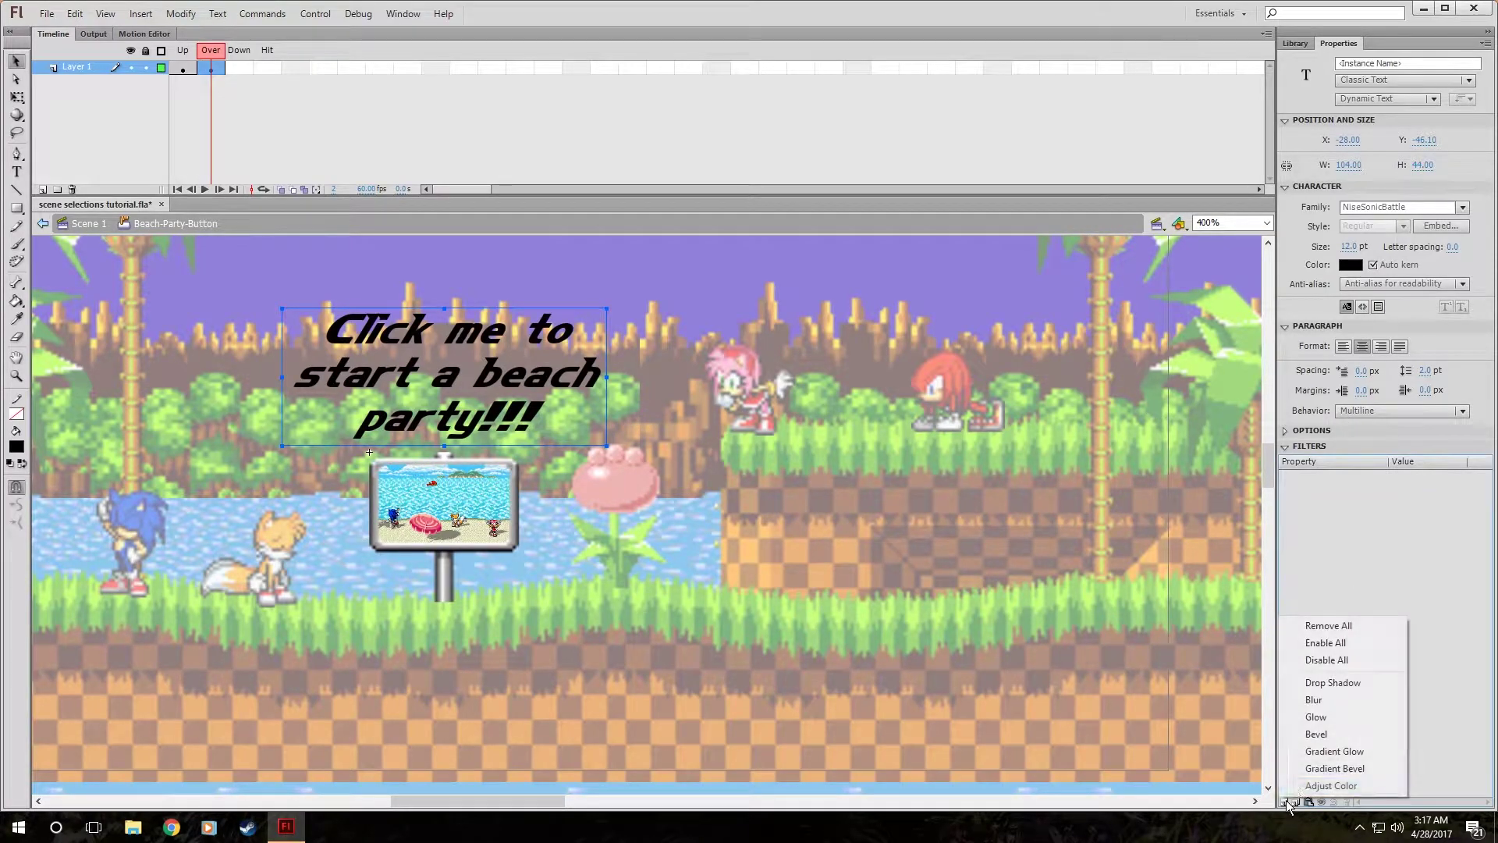
{"action": "left_click", "coordinate": [1327, 716]}
{"action": "left_click", "coordinate": [1399, 551]}
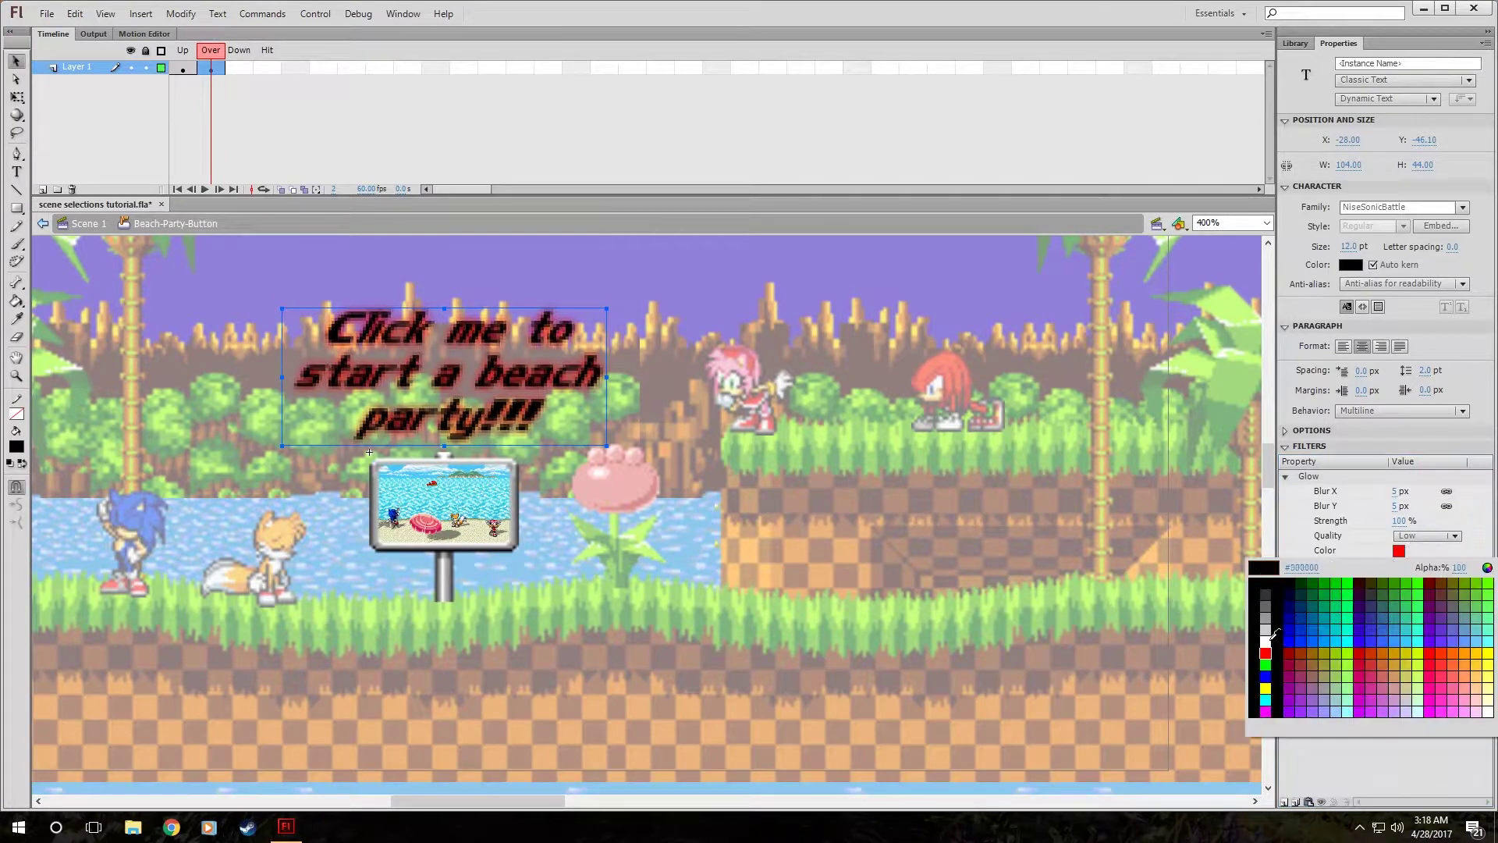
{"action": "left_click", "coordinate": [1253, 650]}
{"action": "left_click", "coordinate": [1396, 506]}
{"action": "type", "text": "11"}
{"action": "key", "text": "Return"}
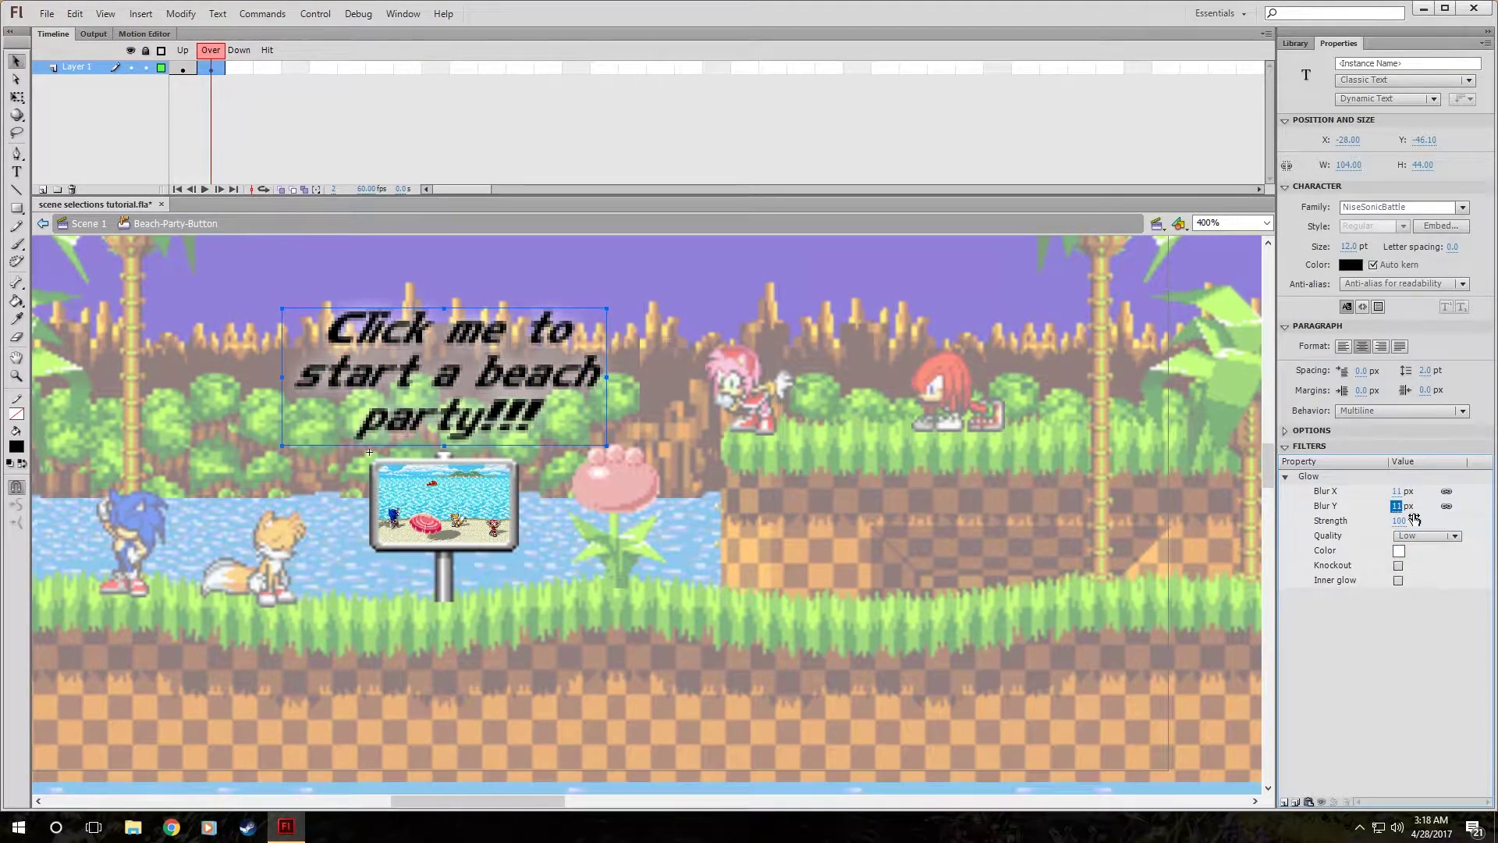
{"action": "left_click", "coordinate": [1417, 537]}
{"action": "left_click", "coordinate": [1417, 589]}
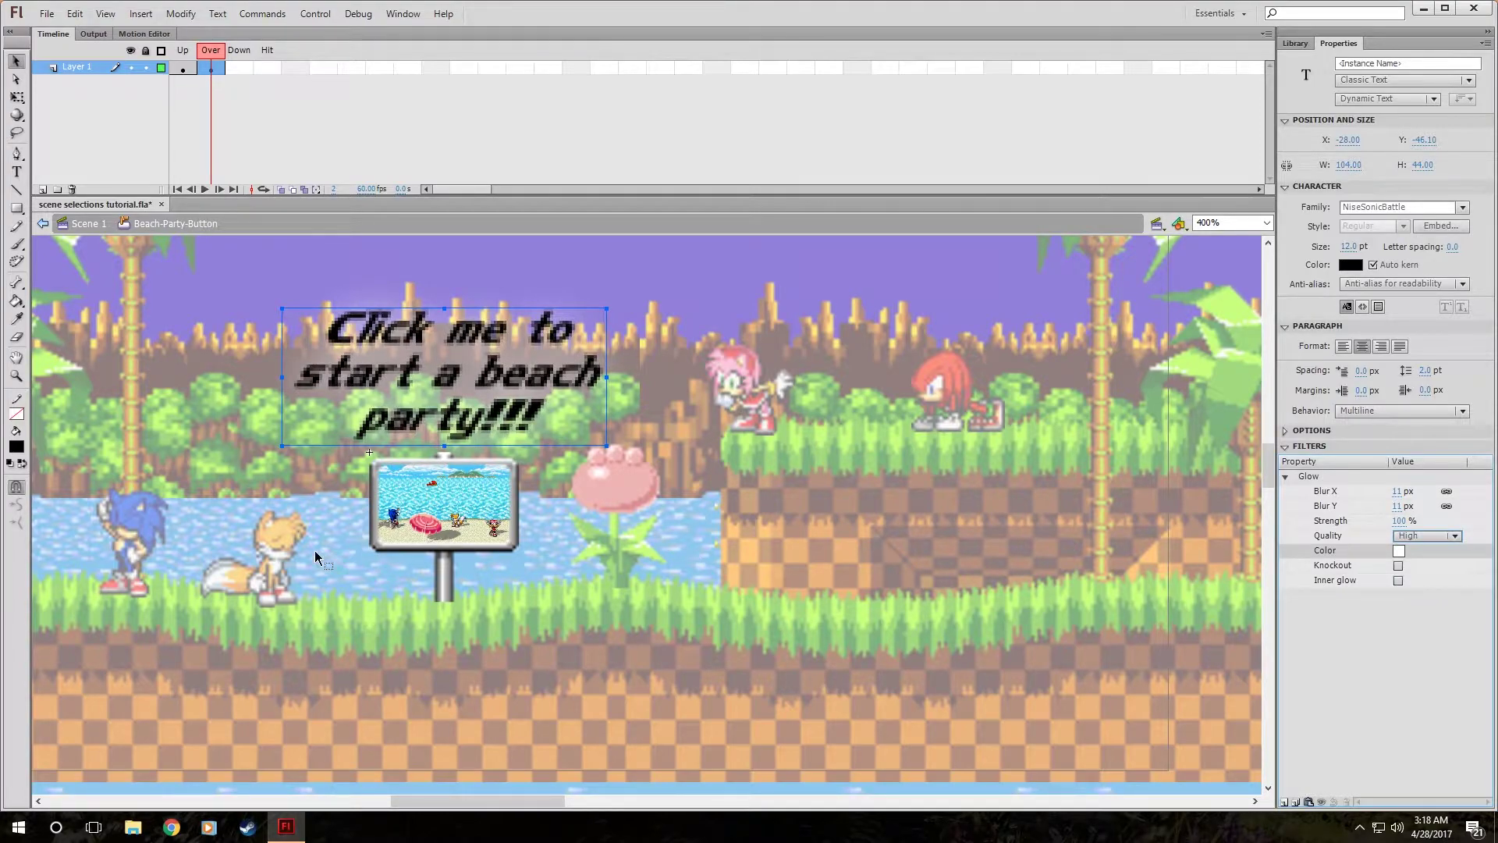
{"action": "left_click", "coordinate": [686, 562]}
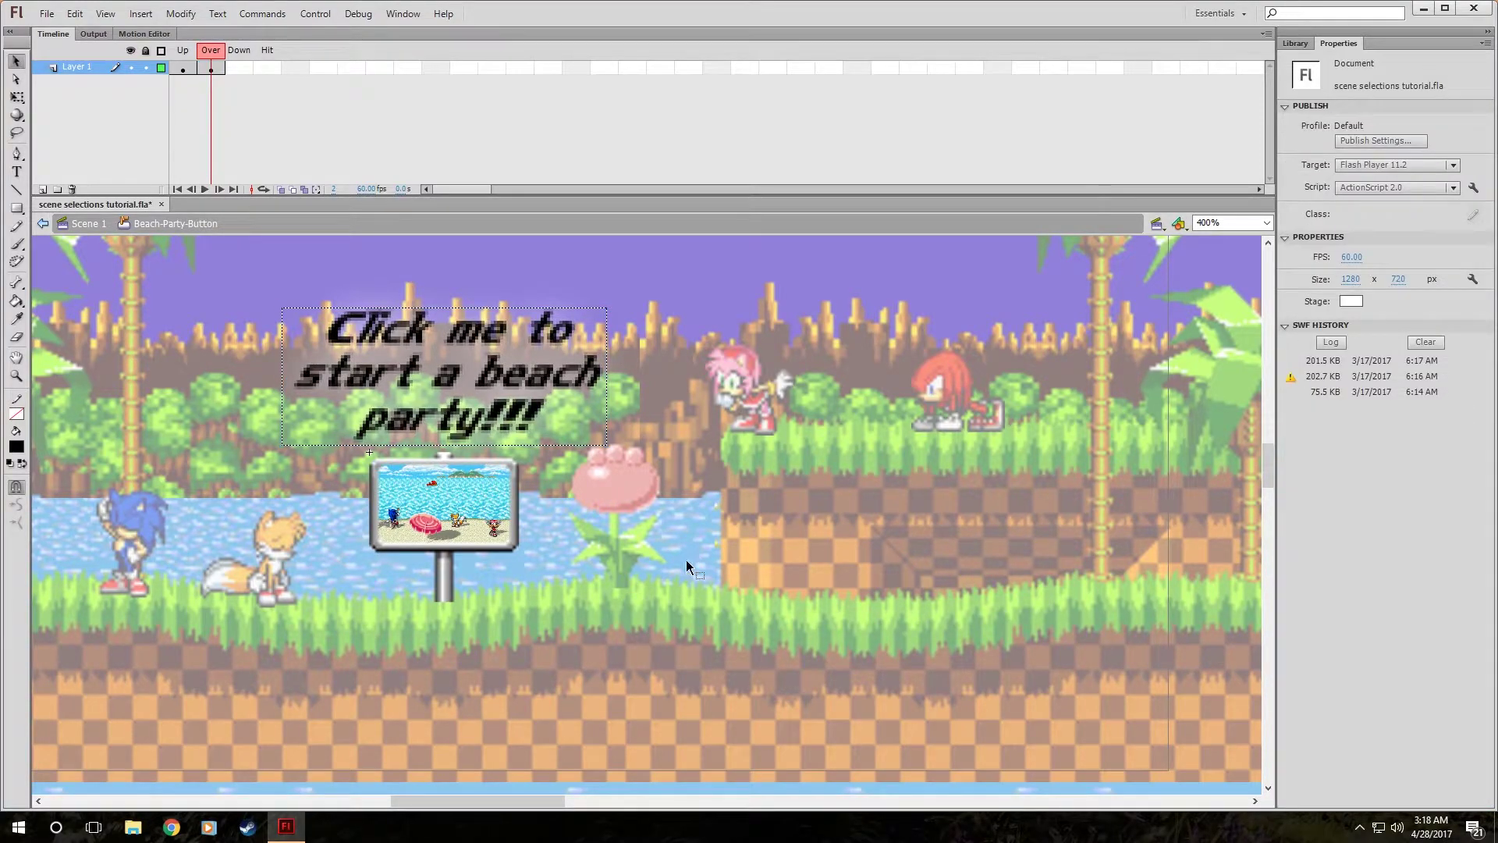
Add a Down keyframe and nudge the text and sign slightly lower.
{"action": "right_click", "coordinate": [242, 72]}
{"action": "left_click", "coordinate": [288, 174]}
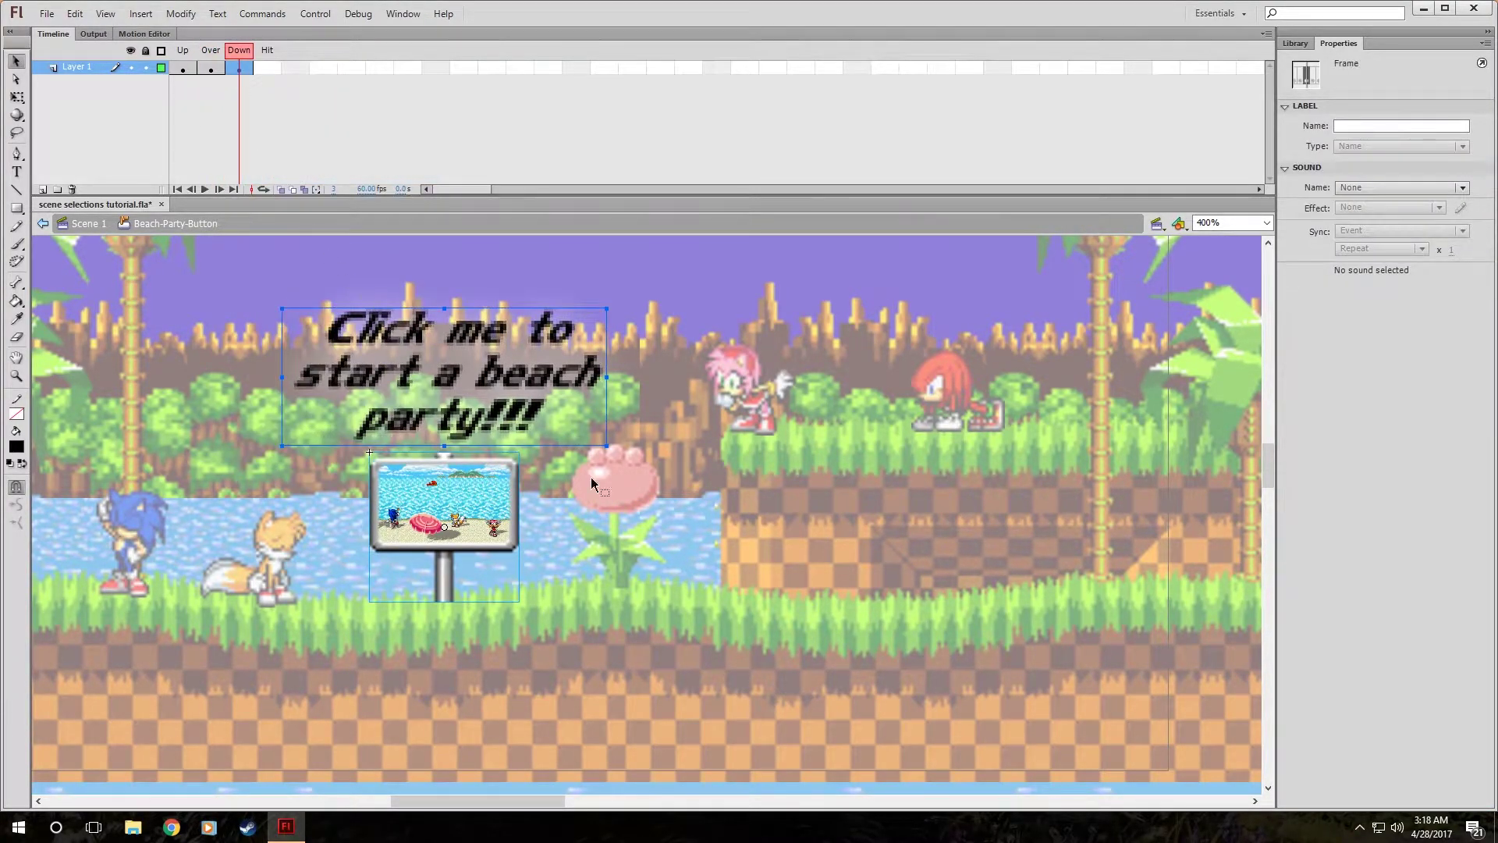
{"action": "left_click", "coordinate": [591, 476]}
{"action": "left_click", "coordinate": [406, 396]}
{"action": "key", "text": "ctrl+a"}
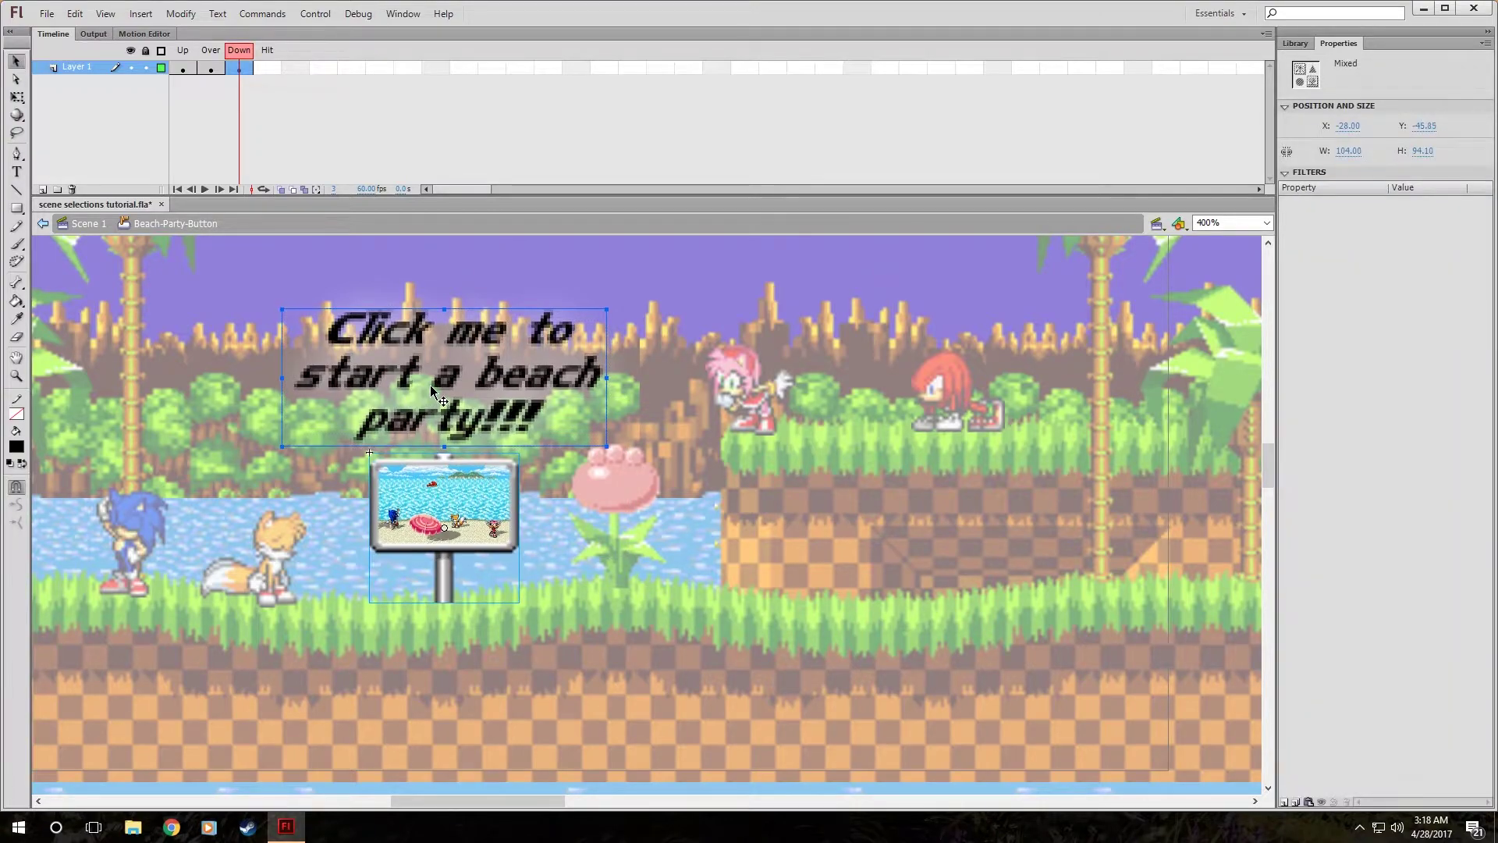
{"action": "left_click_drag", "start_coordinate": [431, 387], "coordinate": [432, 389]}
Return to Scene 1 and test the movie, checking the sign's rollover message.
{"action": "double_click", "coordinate": [671, 523]}
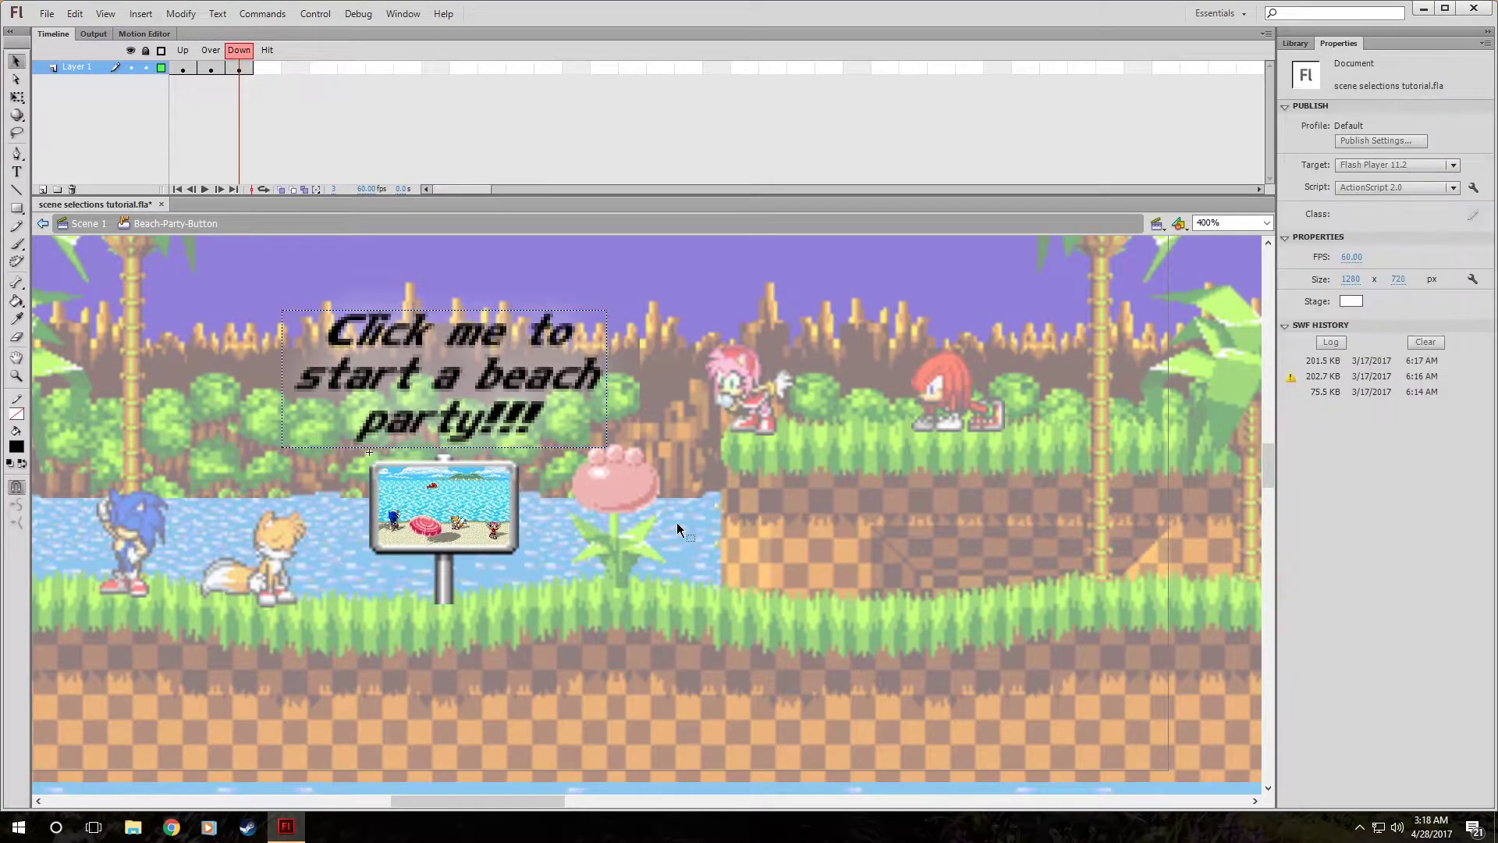
{"action": "key", "text": "ctrl+Return"}
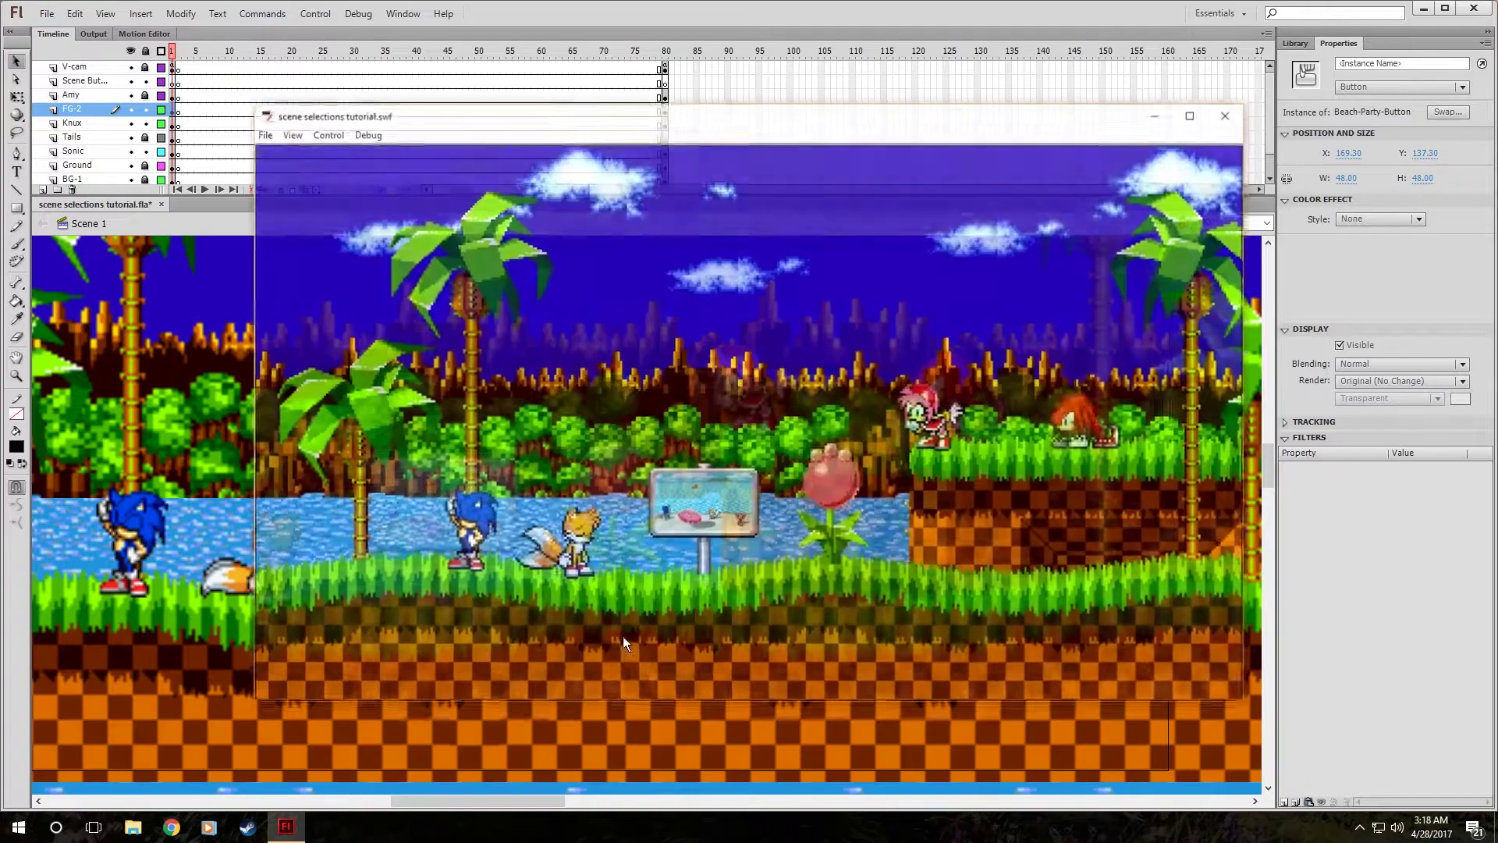
{"action": "mouse_move", "coordinate": [700, 519]}
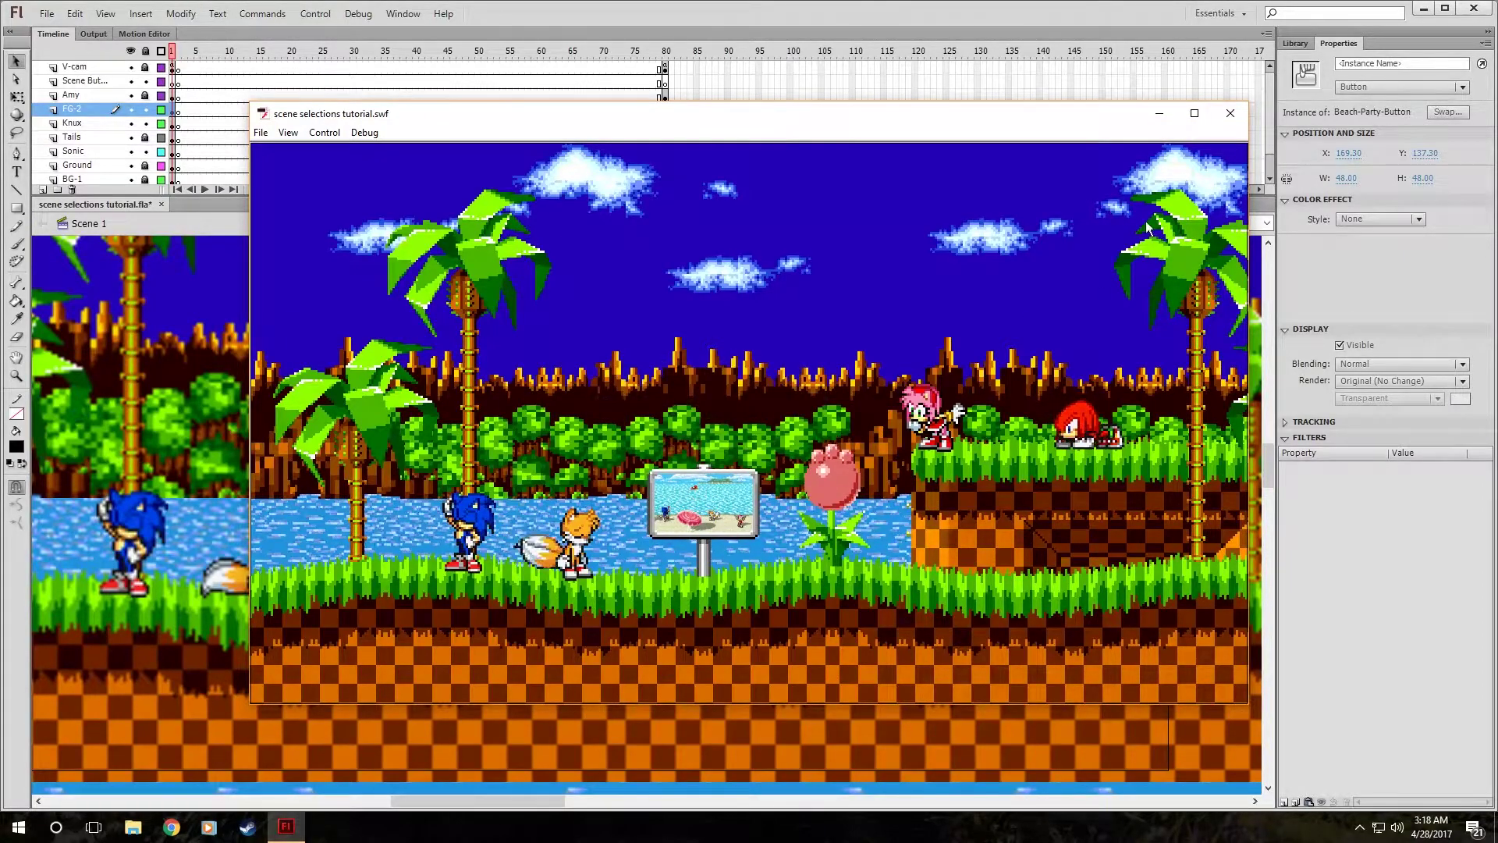
{"action": "left_click", "coordinate": [1241, 114]}
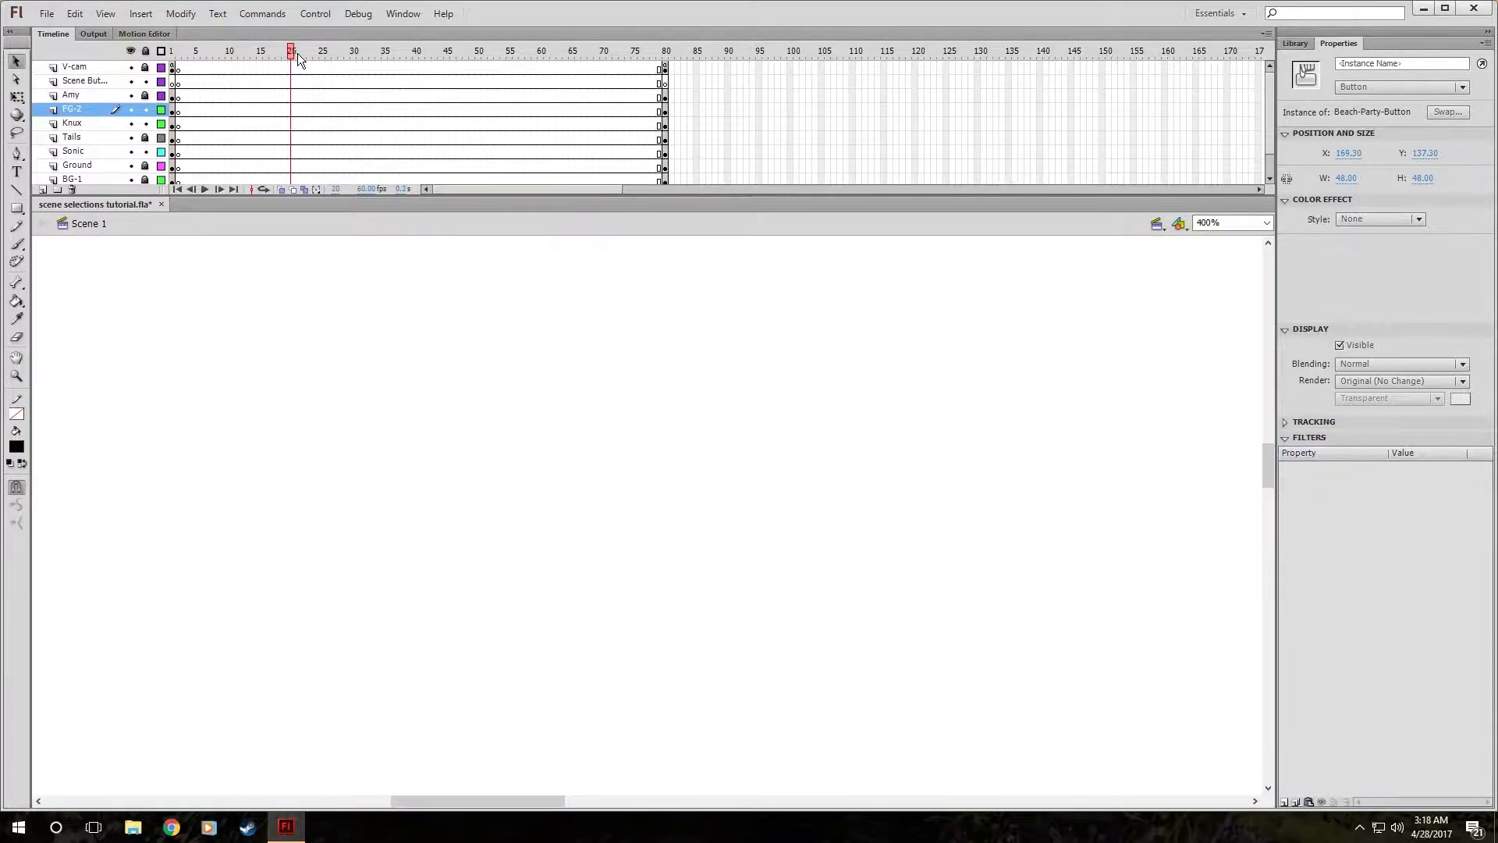
Check the beach scene at frame 80, then show frame 1 at 200% and select the sign button.
{"action": "left_click_drag", "start_coordinate": [298, 53], "coordinate": [666, 58]}
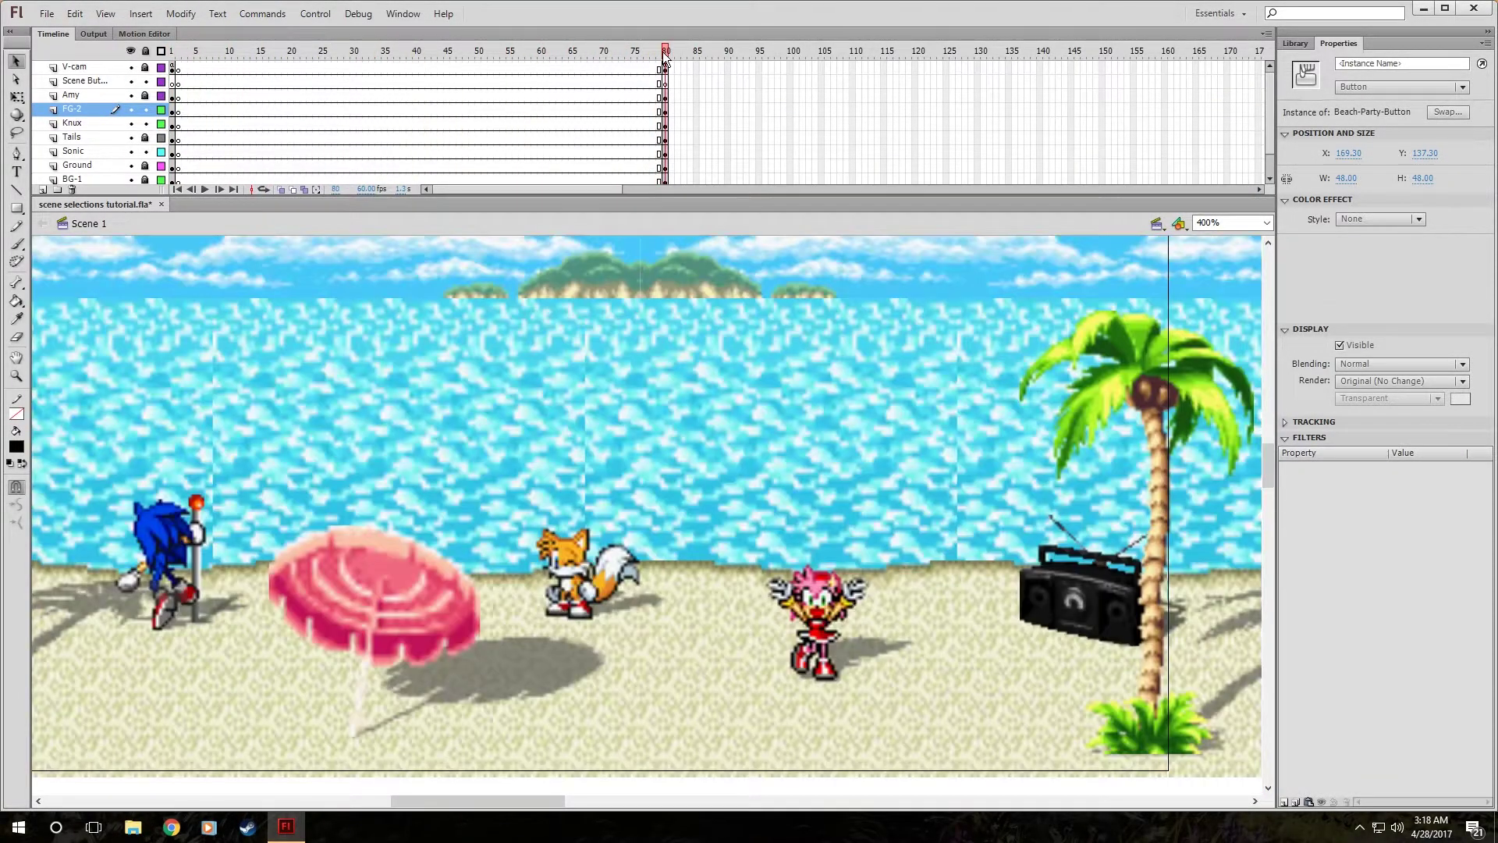
{"action": "left_click", "coordinate": [1267, 223]}
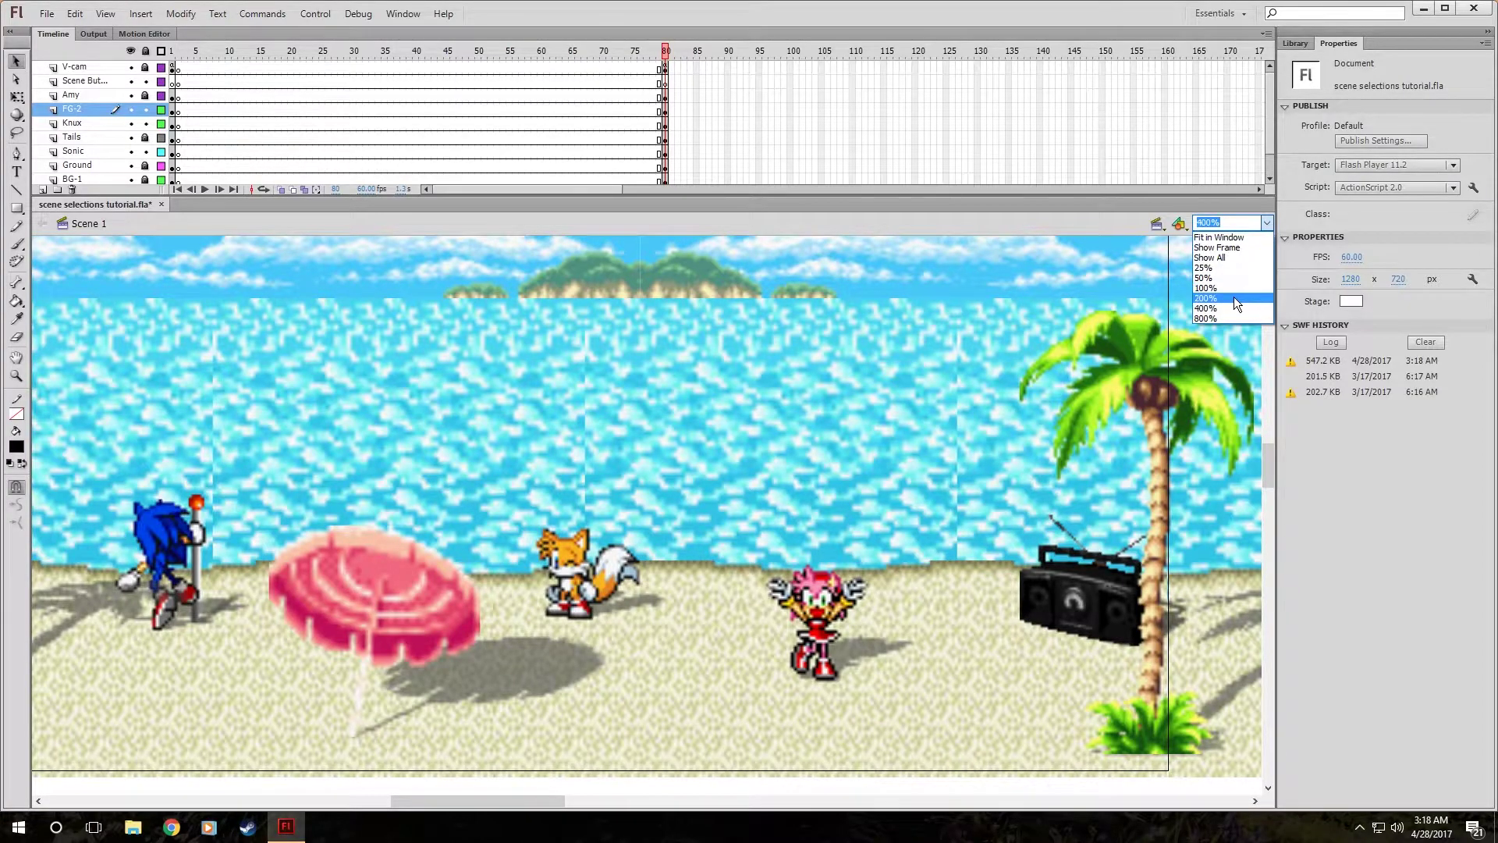
{"action": "left_click", "coordinate": [1234, 297]}
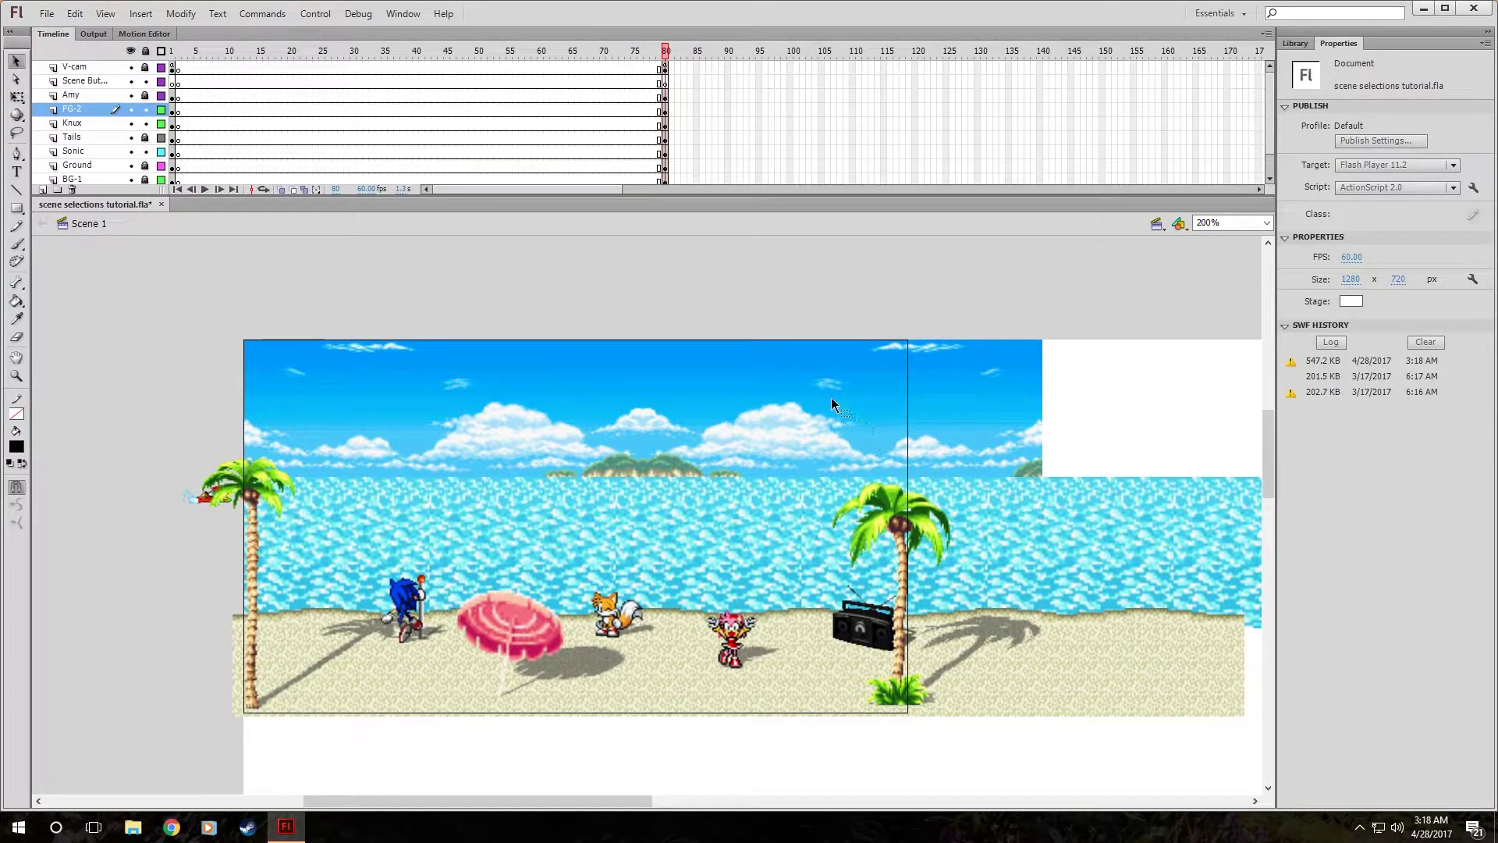
{"action": "left_click", "coordinate": [173, 68]}
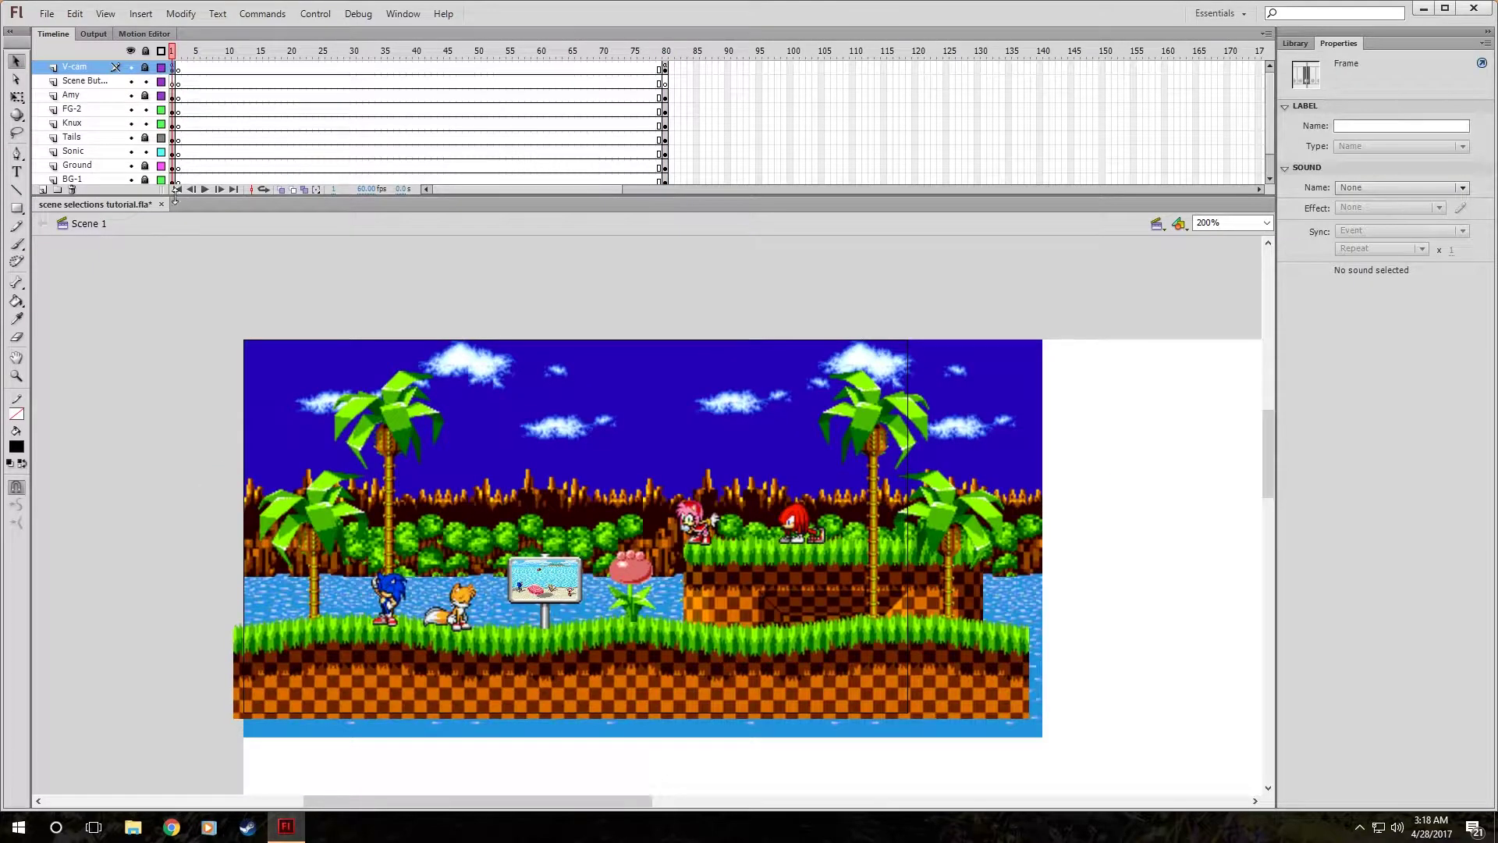
{"action": "left_click", "coordinate": [563, 582]}
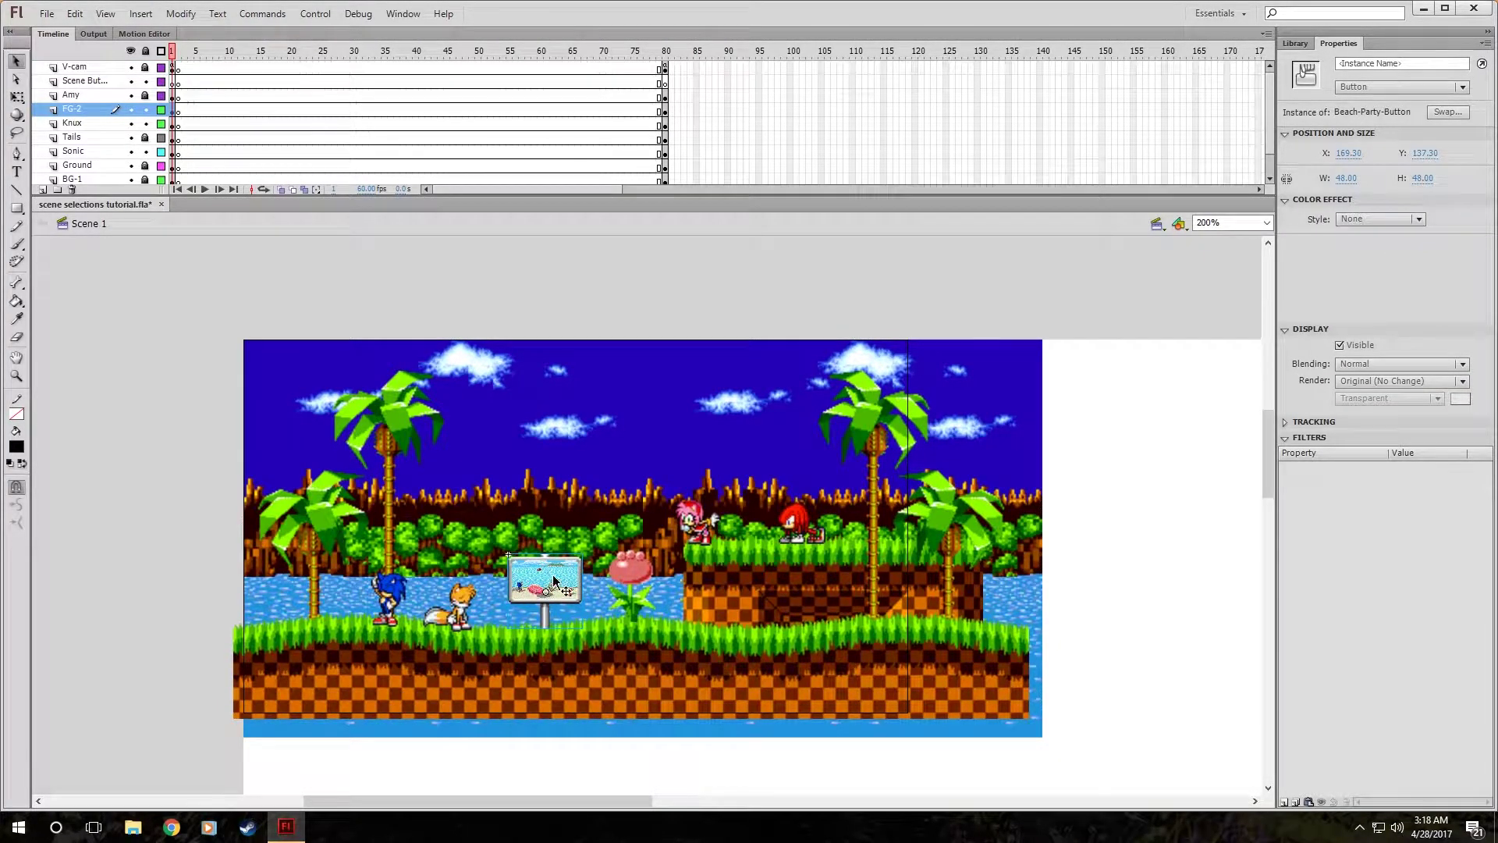
Open the Actions panel for the sign button and toggle Script Assist off and back on.
{"action": "left_click", "coordinate": [316, 14]}
{"action": "left_click", "coordinate": [299, 14]}
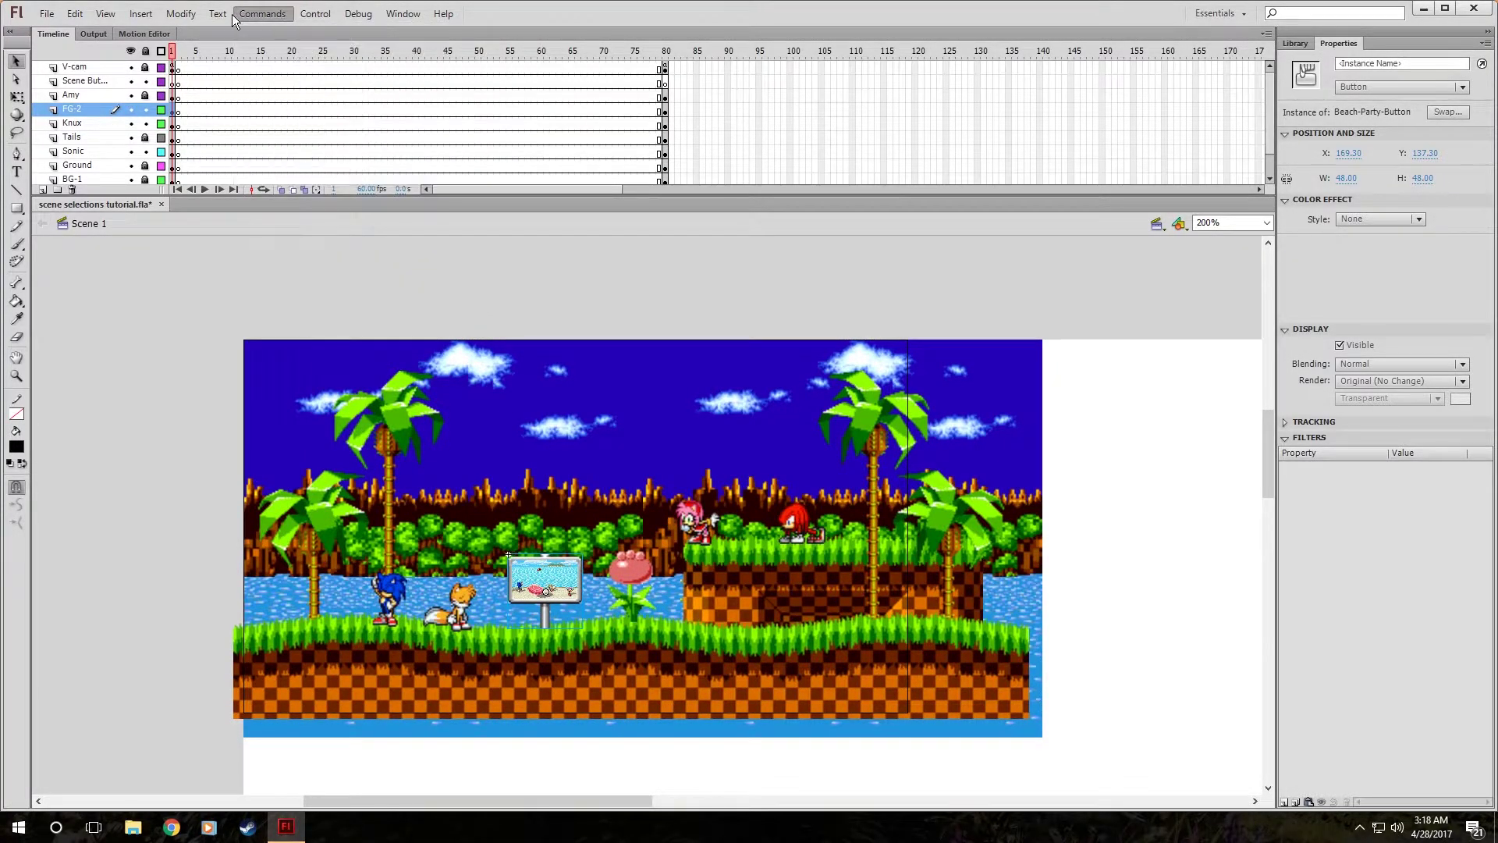
{"action": "left_click", "coordinate": [310, 13]}
{"action": "mouse_move", "coordinate": [379, 16]}
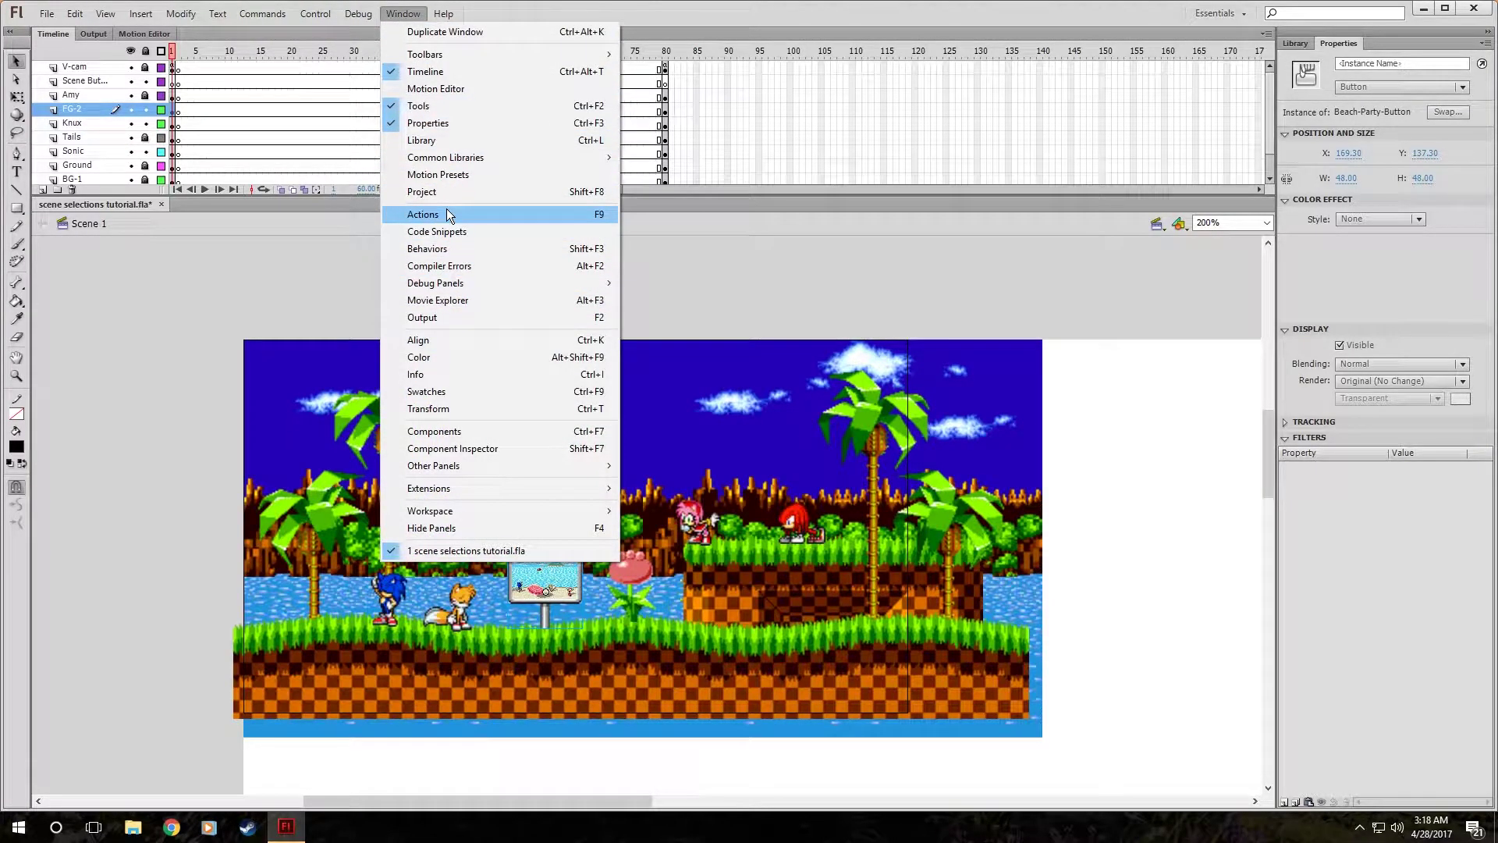
{"action": "left_click", "coordinate": [698, 43]}
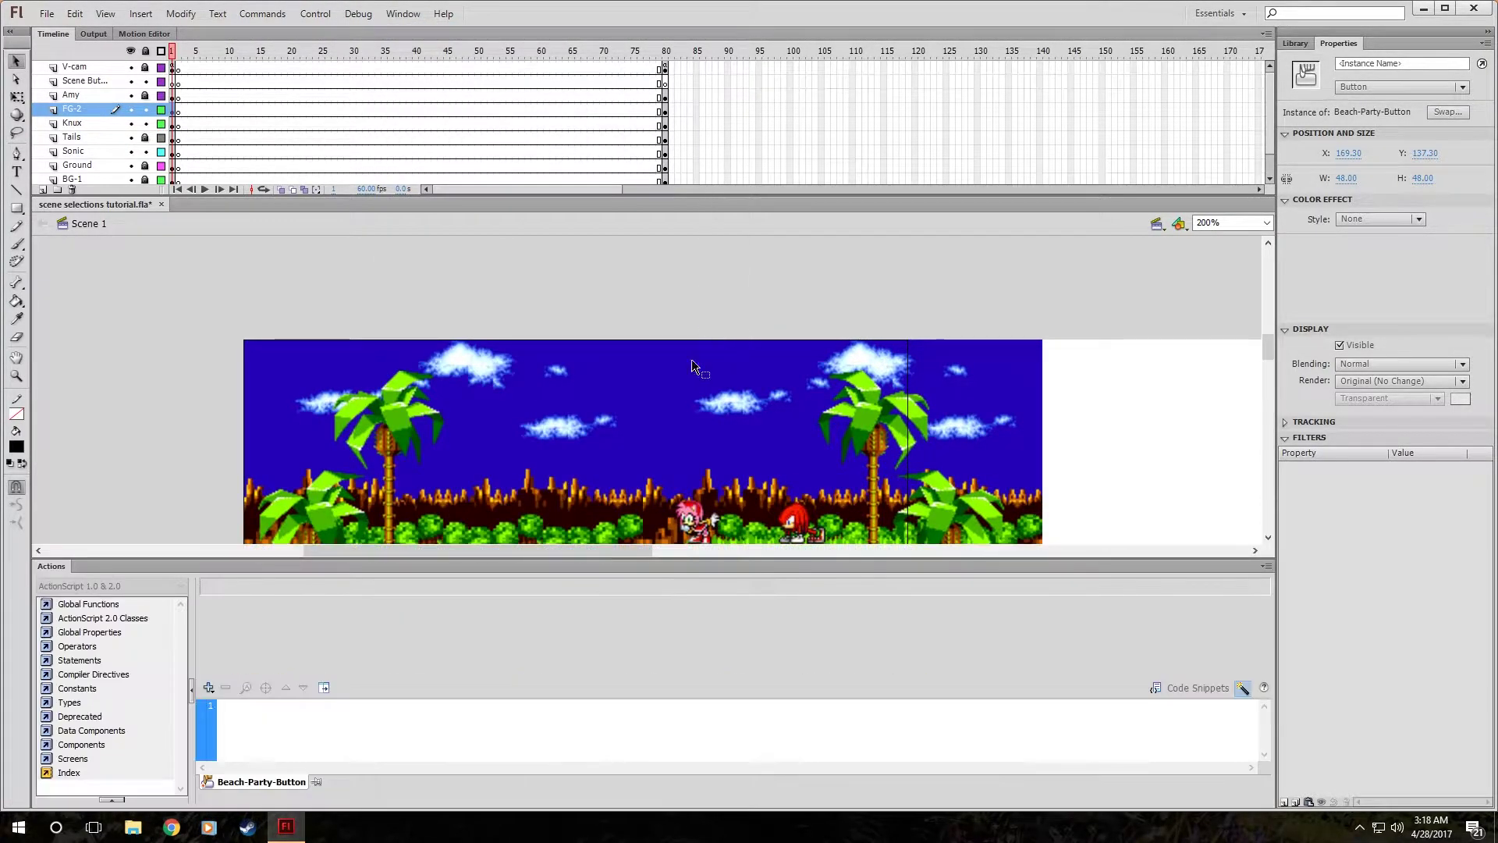
{"action": "left_click", "coordinate": [1243, 687]}
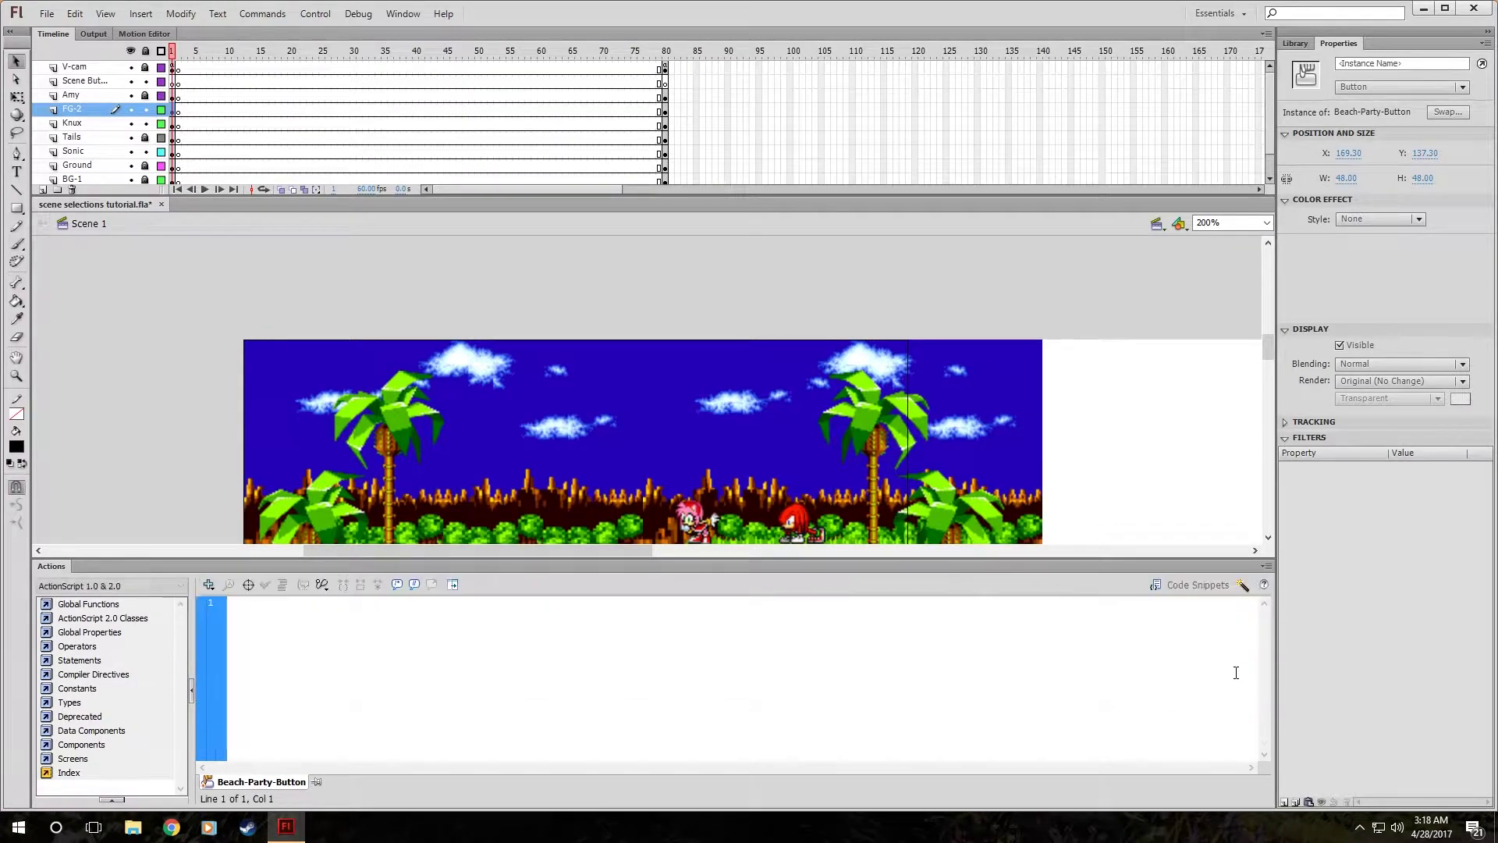
{"action": "left_click", "coordinate": [1243, 584]}
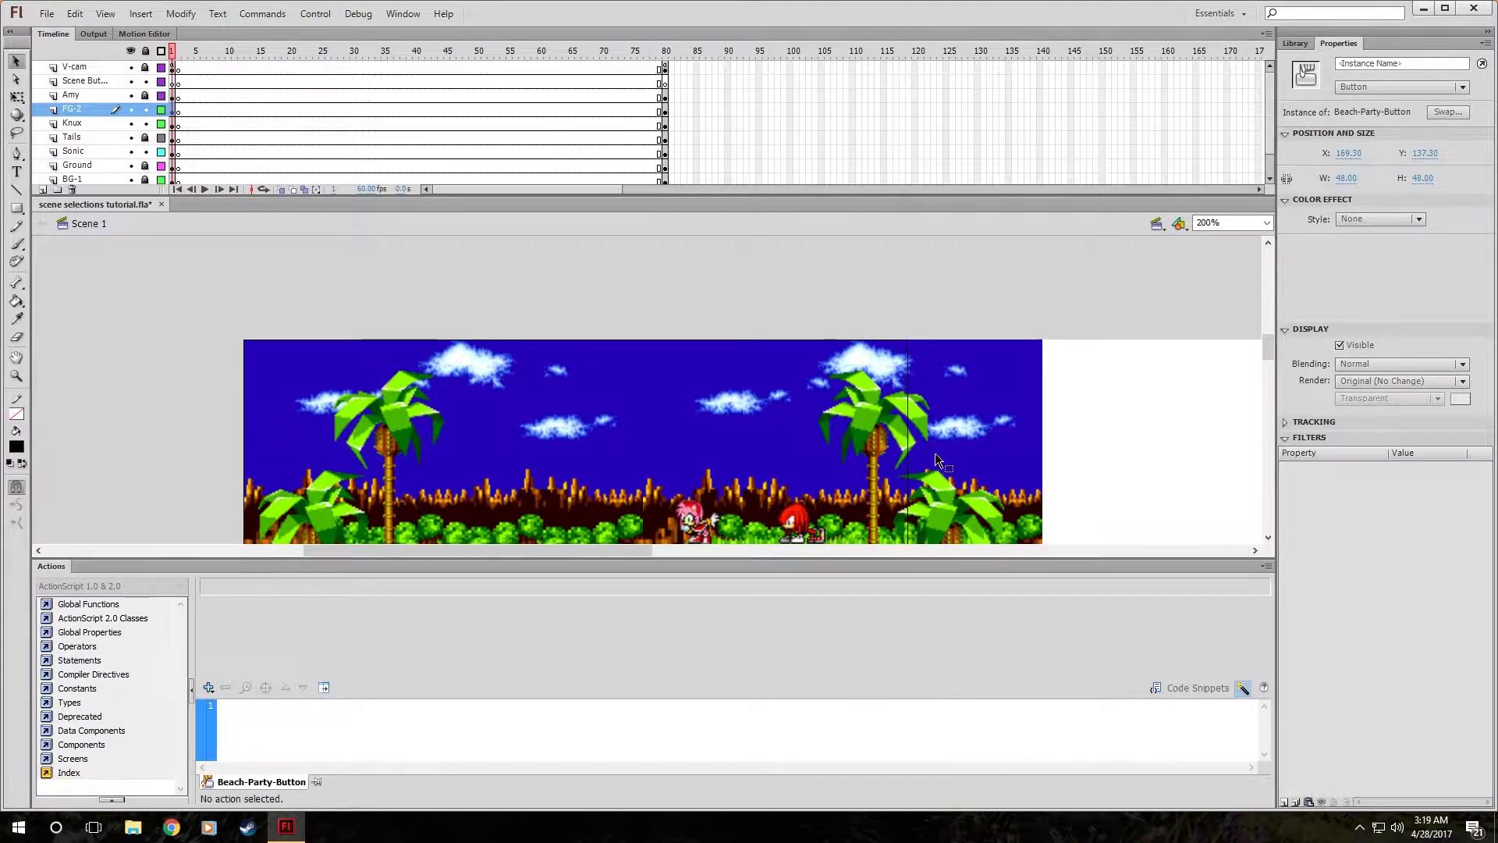
{"action": "scroll", "coordinate": [870, 437], "scroll_direction": "down", "scroll_amount": 2}
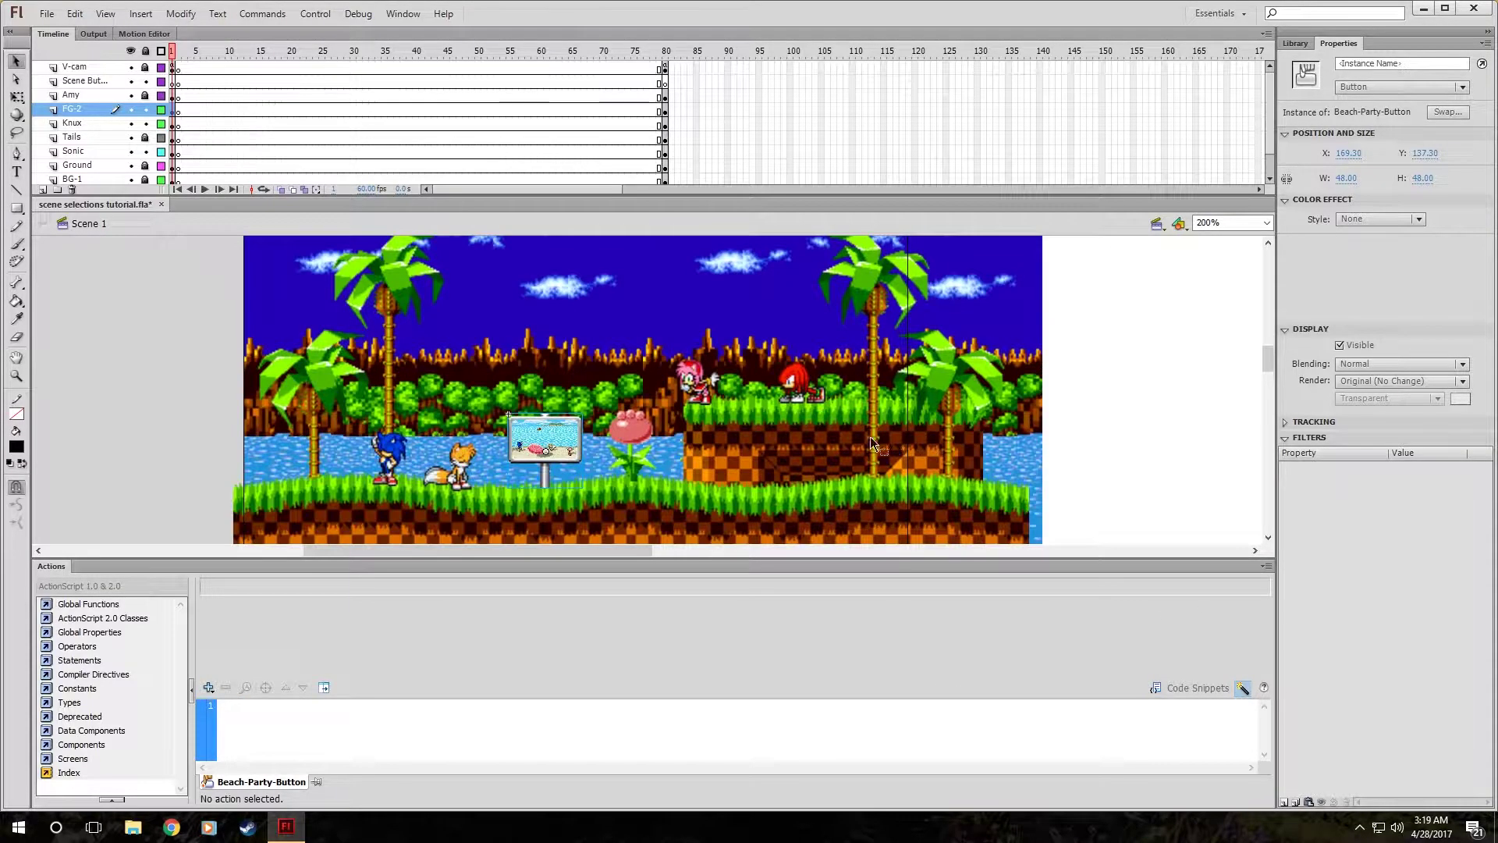
Add a Timeline Control goto action to the sign button targeting frame 80.
{"action": "left_click", "coordinate": [209, 688]}
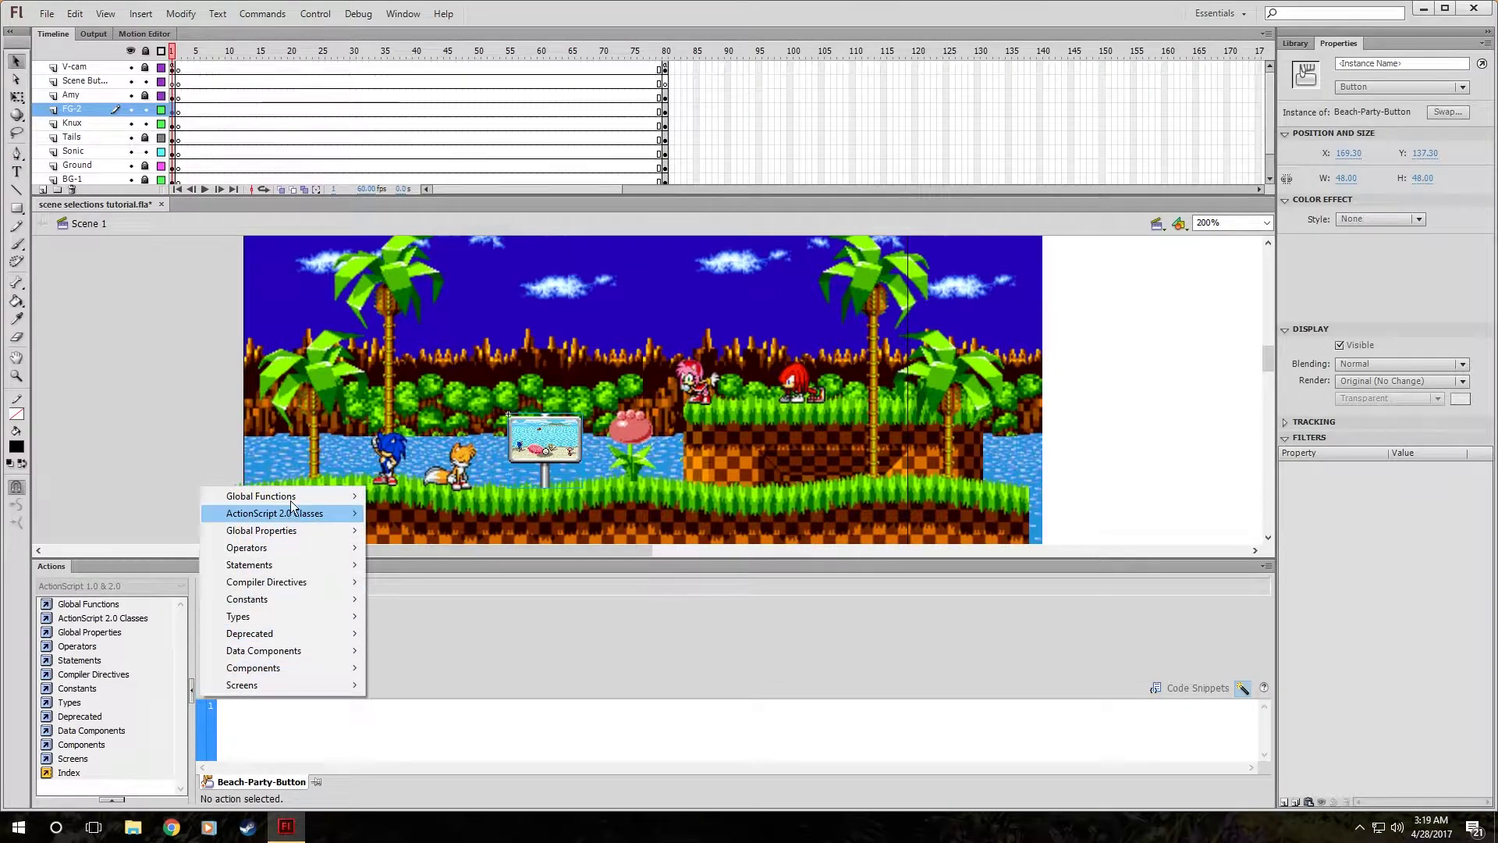
{"action": "mouse_move", "coordinate": [299, 500]}
{"action": "mouse_move", "coordinate": [418, 517]}
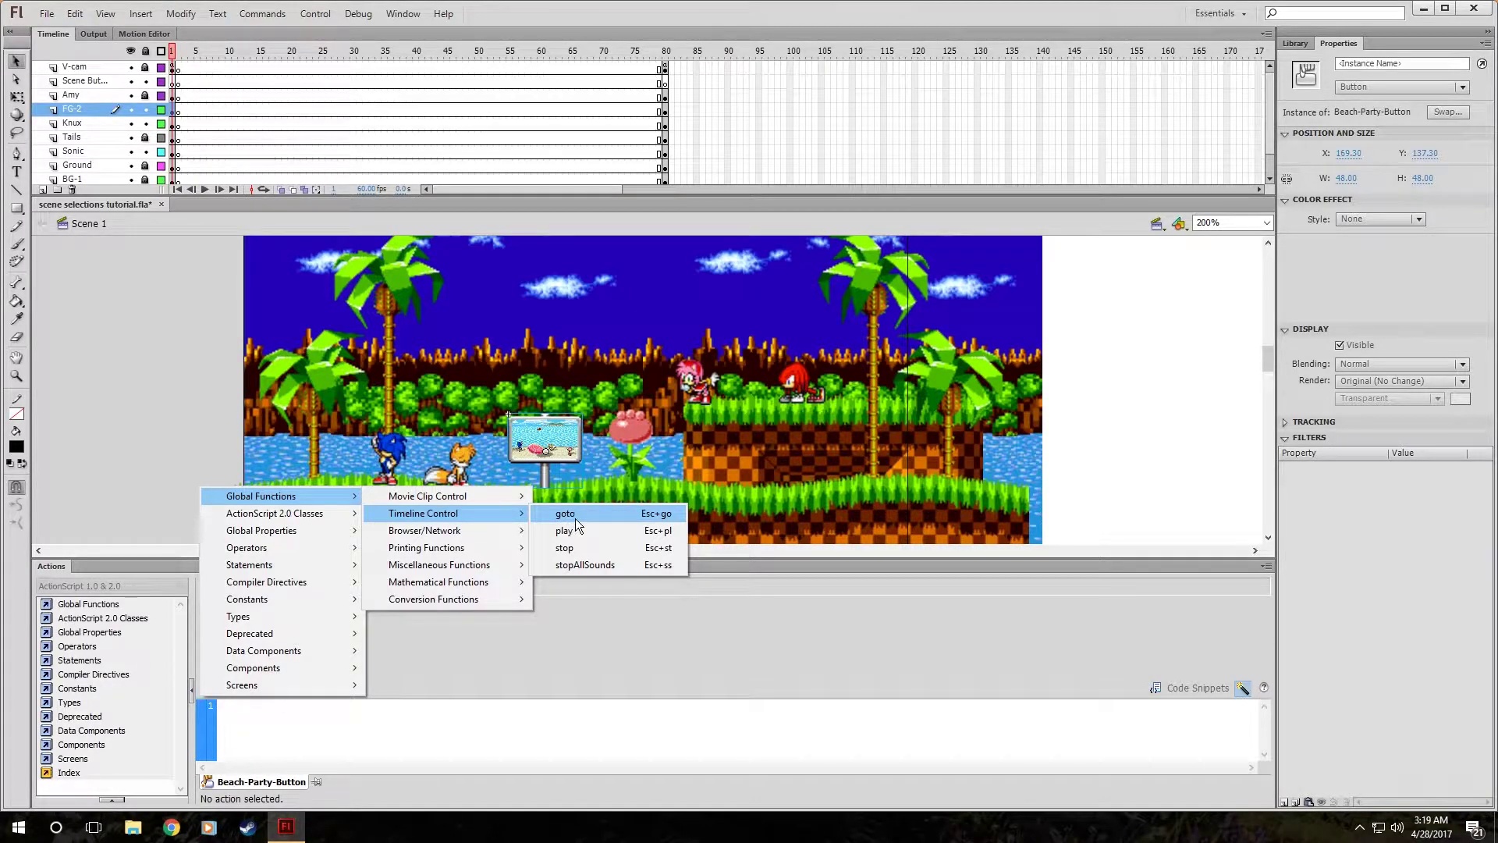
{"action": "left_click", "coordinate": [575, 519]}
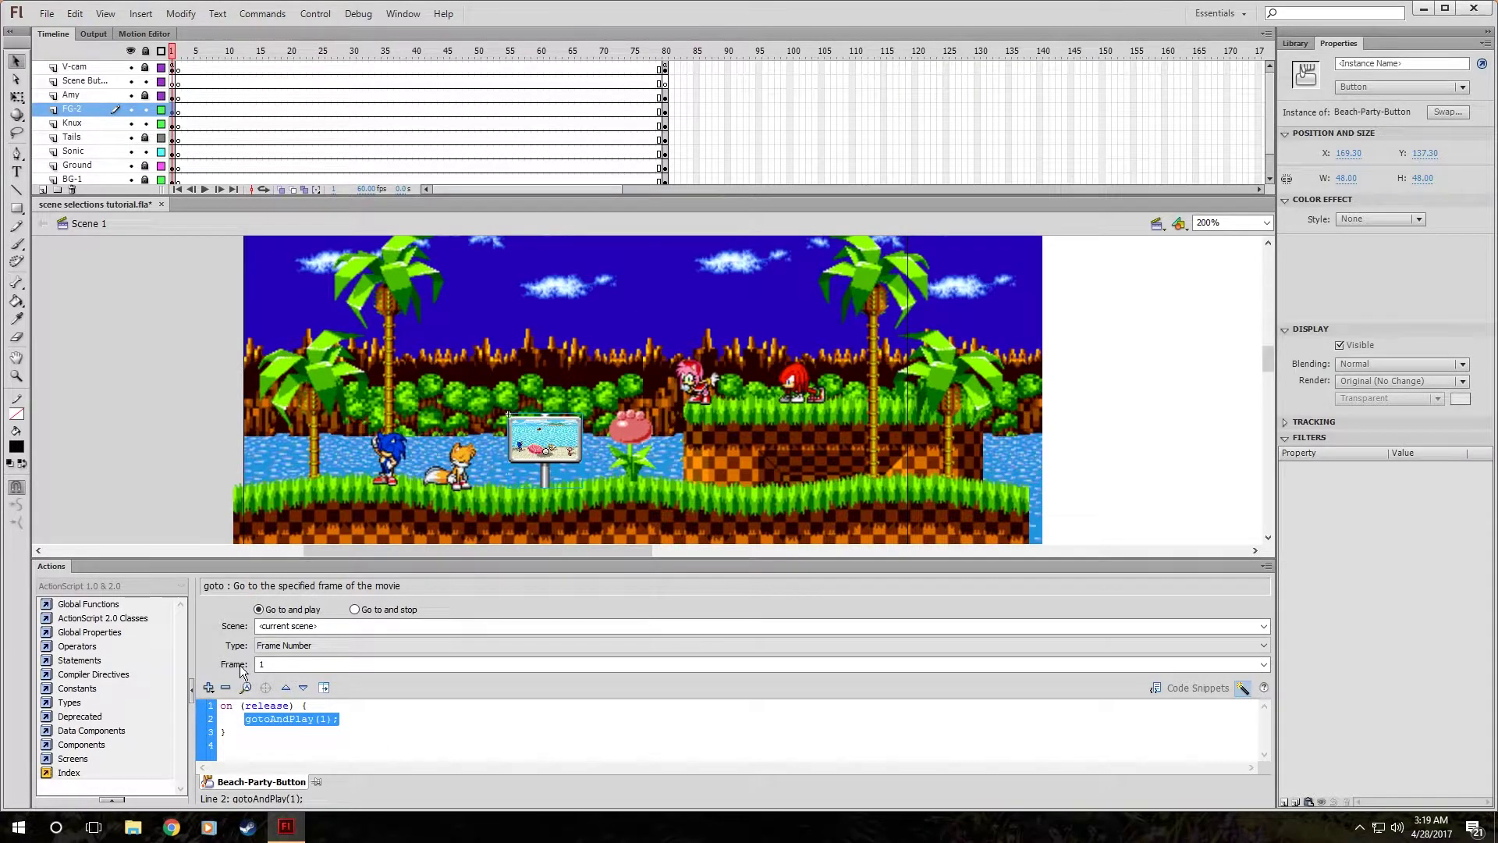
{"action": "left_click", "coordinate": [269, 665]}
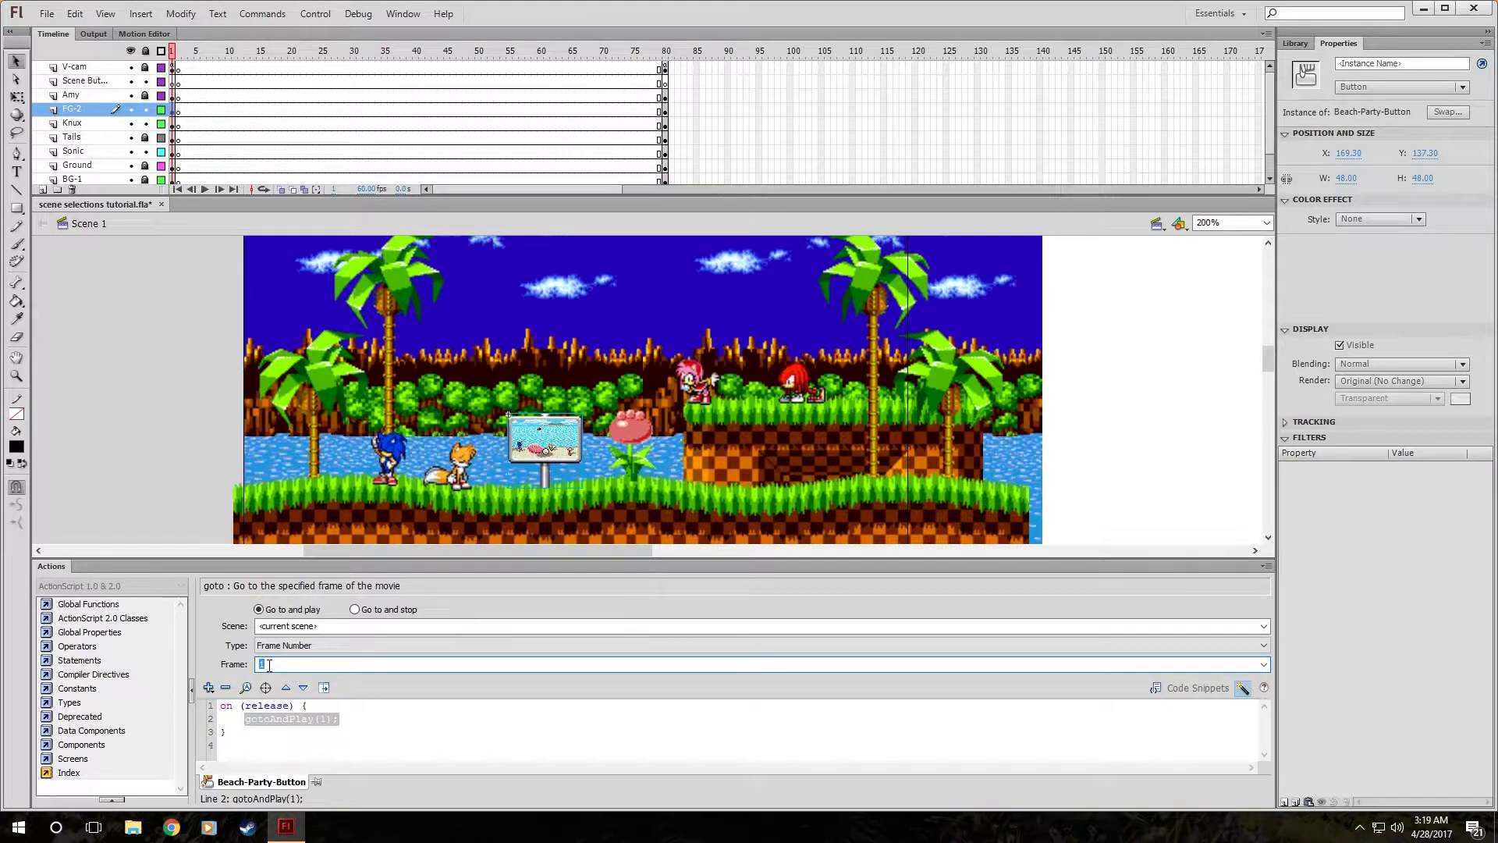
{"action": "type", "text": "80"}
{"action": "left_click", "coordinate": [148, 474]}
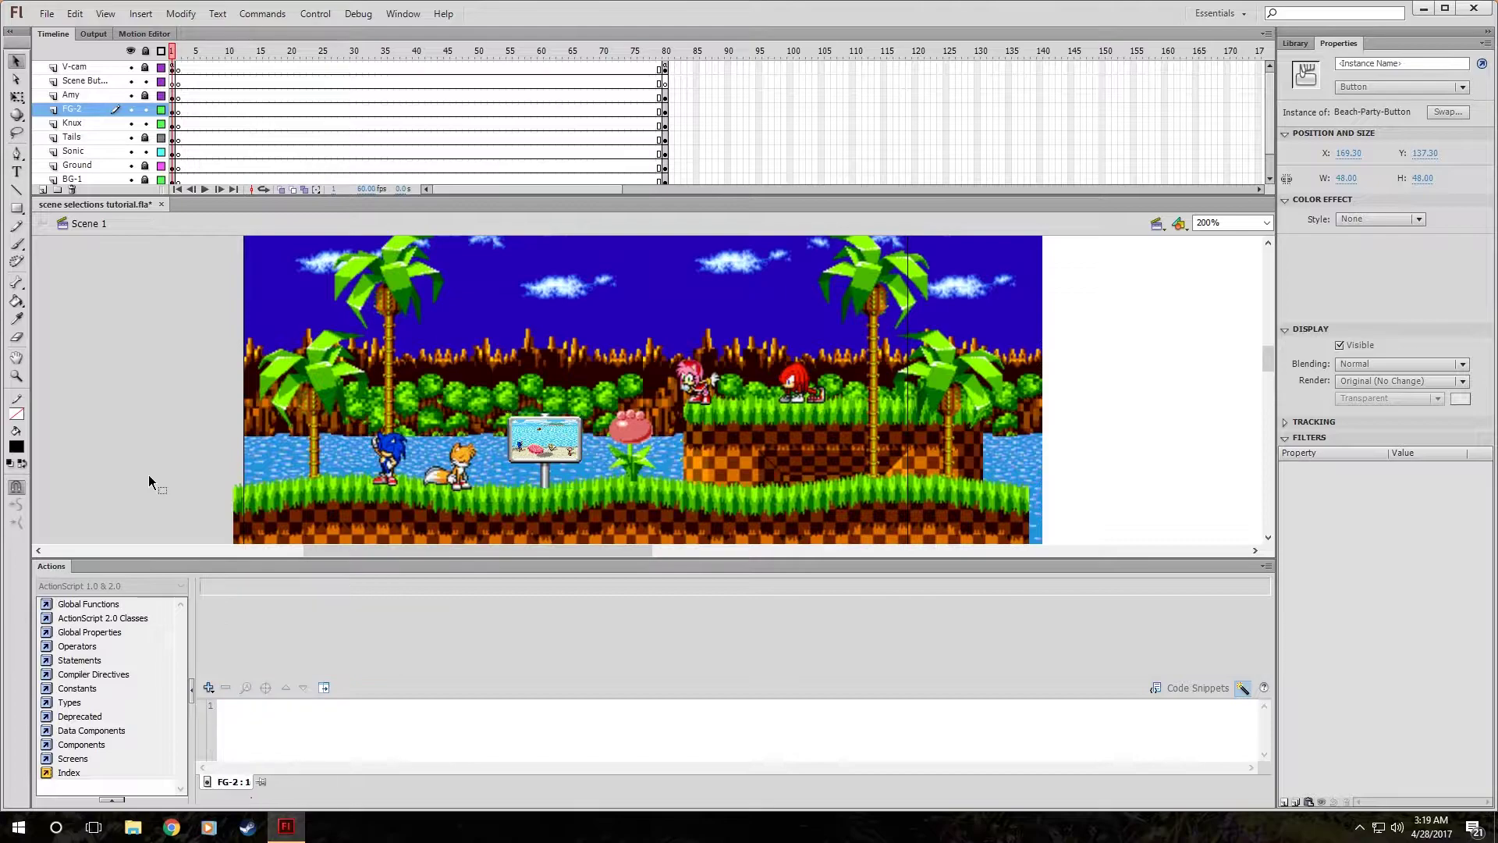
Verify the button's on (release) gotoAndPlay(80) script, deselect it, and test the movie.
{"action": "left_click", "coordinate": [544, 441]}
{"action": "left_click", "coordinate": [156, 448]}
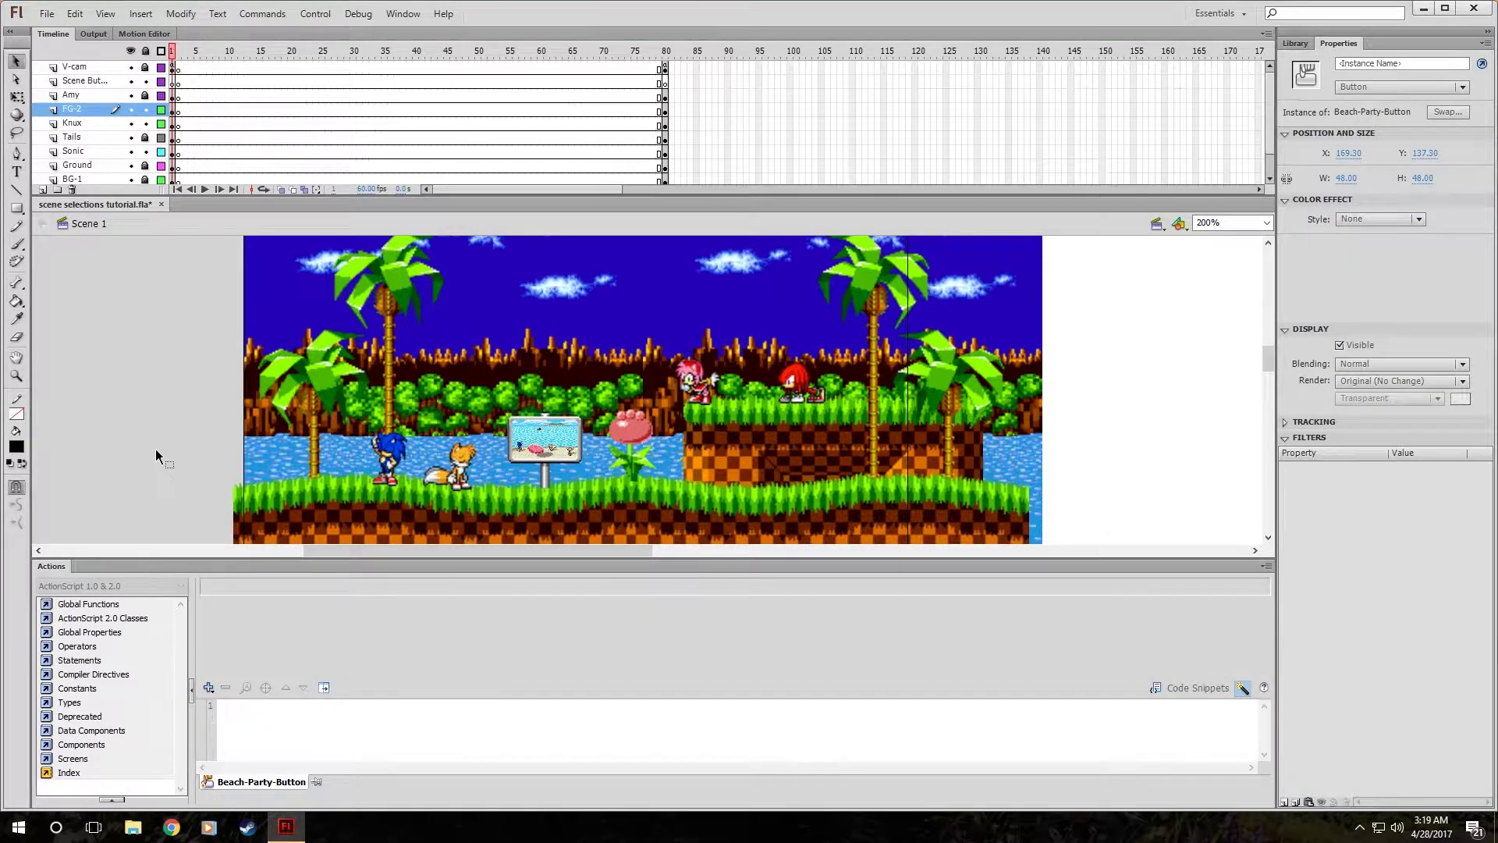
{"action": "left_click", "coordinate": [544, 438]}
{"action": "left_click", "coordinate": [251, 718]}
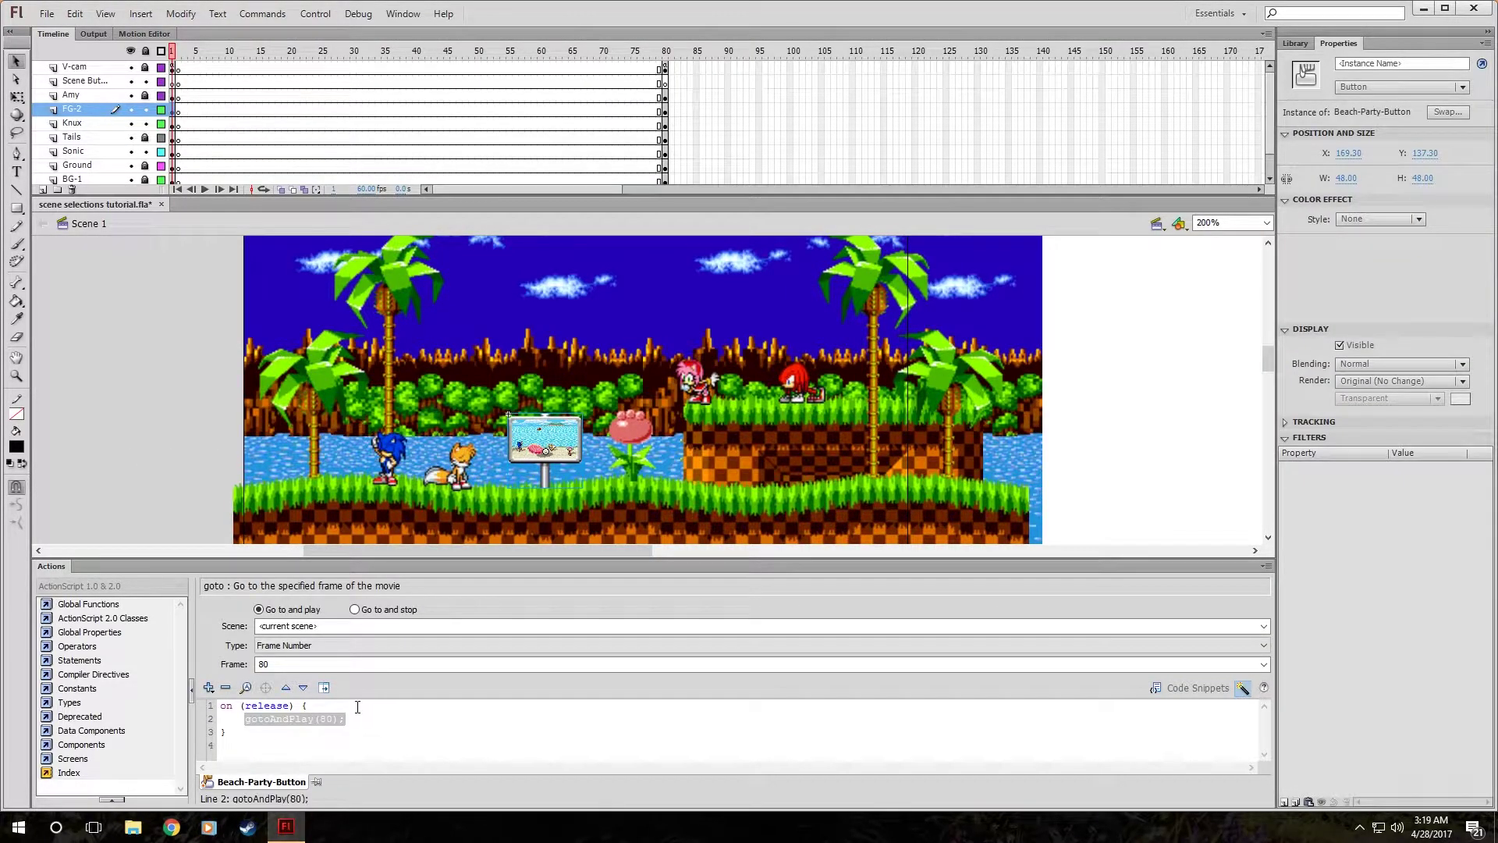
{"action": "scroll", "coordinate": [561, 424], "scroll_direction": "down", "scroll_amount": 3}
{"action": "left_click", "coordinate": [73, 431]}
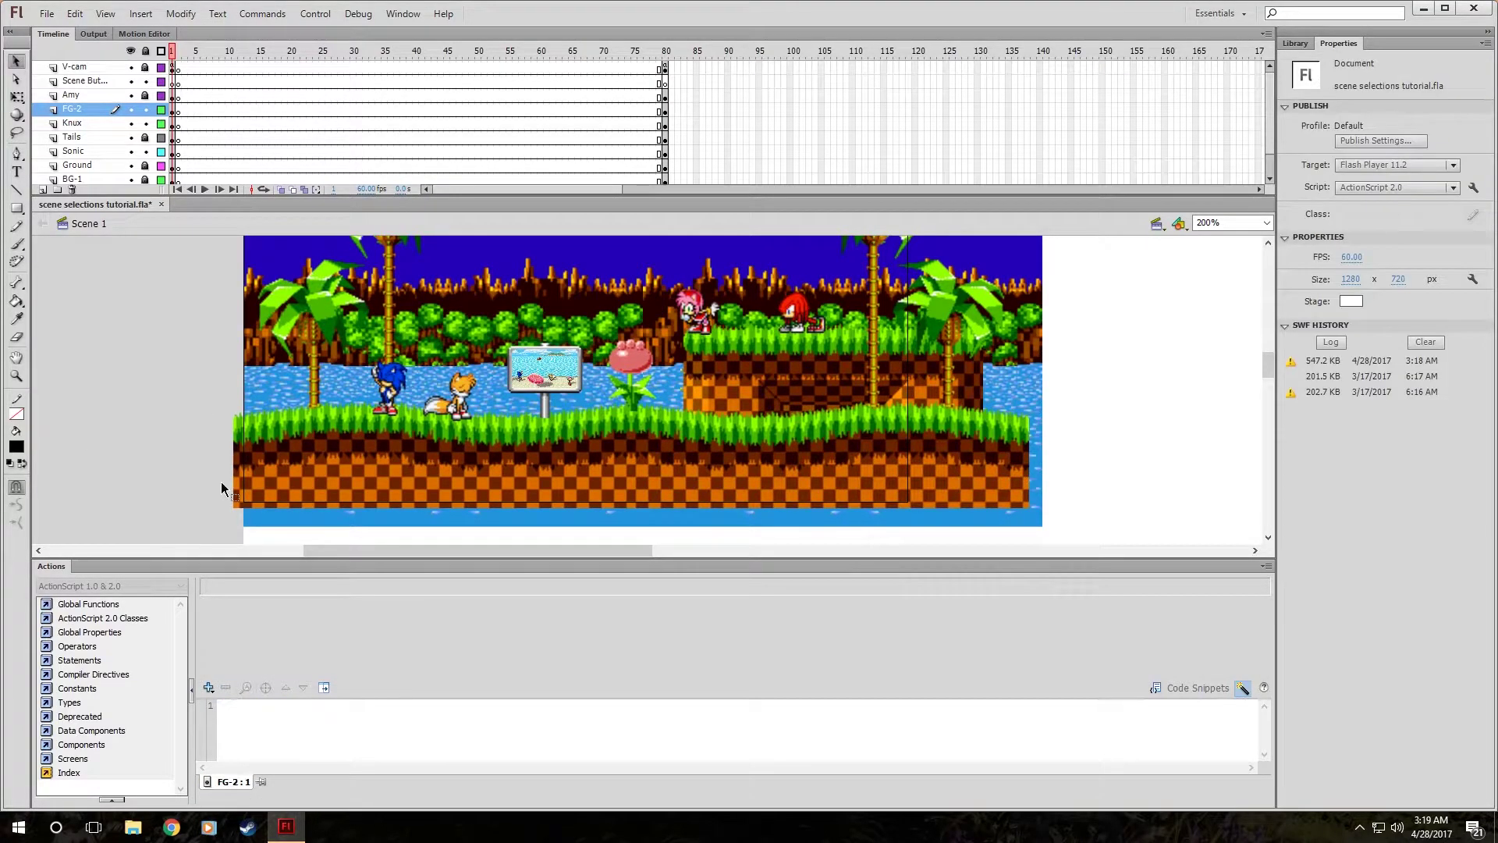
{"action": "key", "text": "ctrl+Return"}
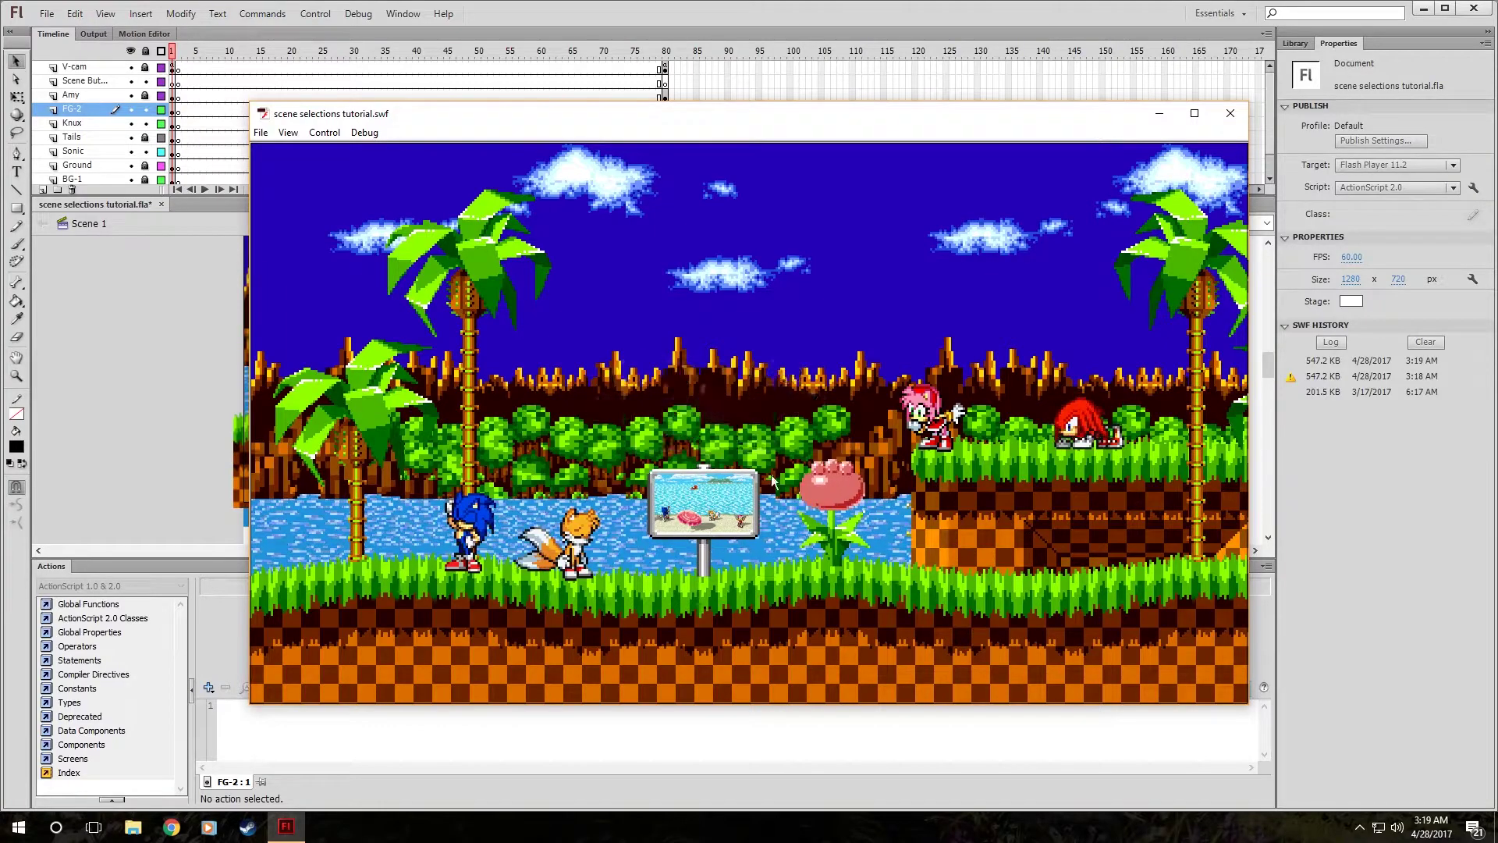
Click the sign in the test movie to jump to the beach party scene.
{"action": "left_click", "coordinate": [727, 490]}
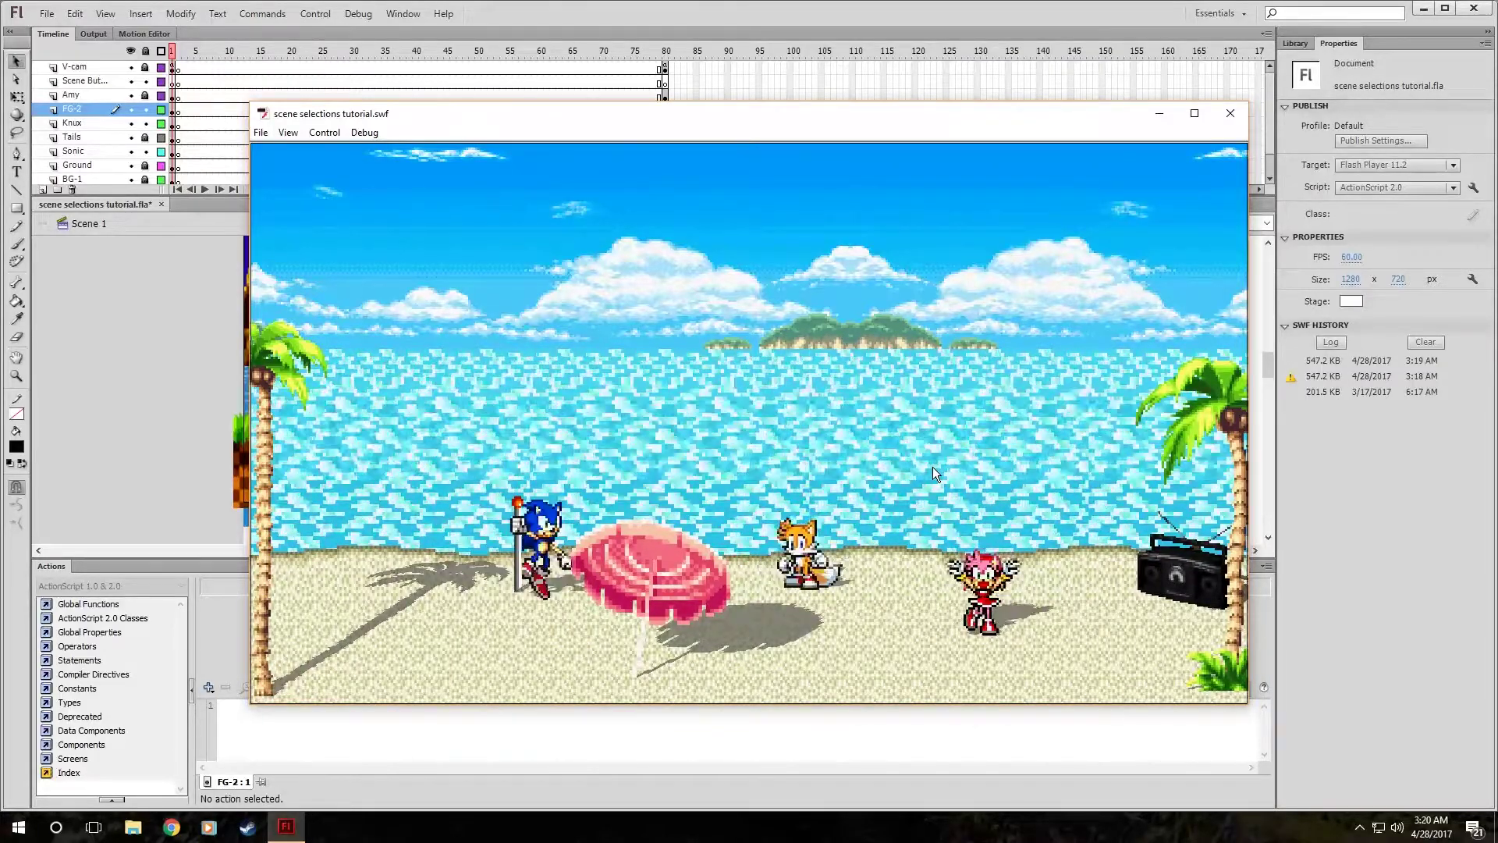
Close the test player, jump to V-cam frame 80, and hide the Actions panel.
{"action": "left_click", "coordinate": [1230, 114]}
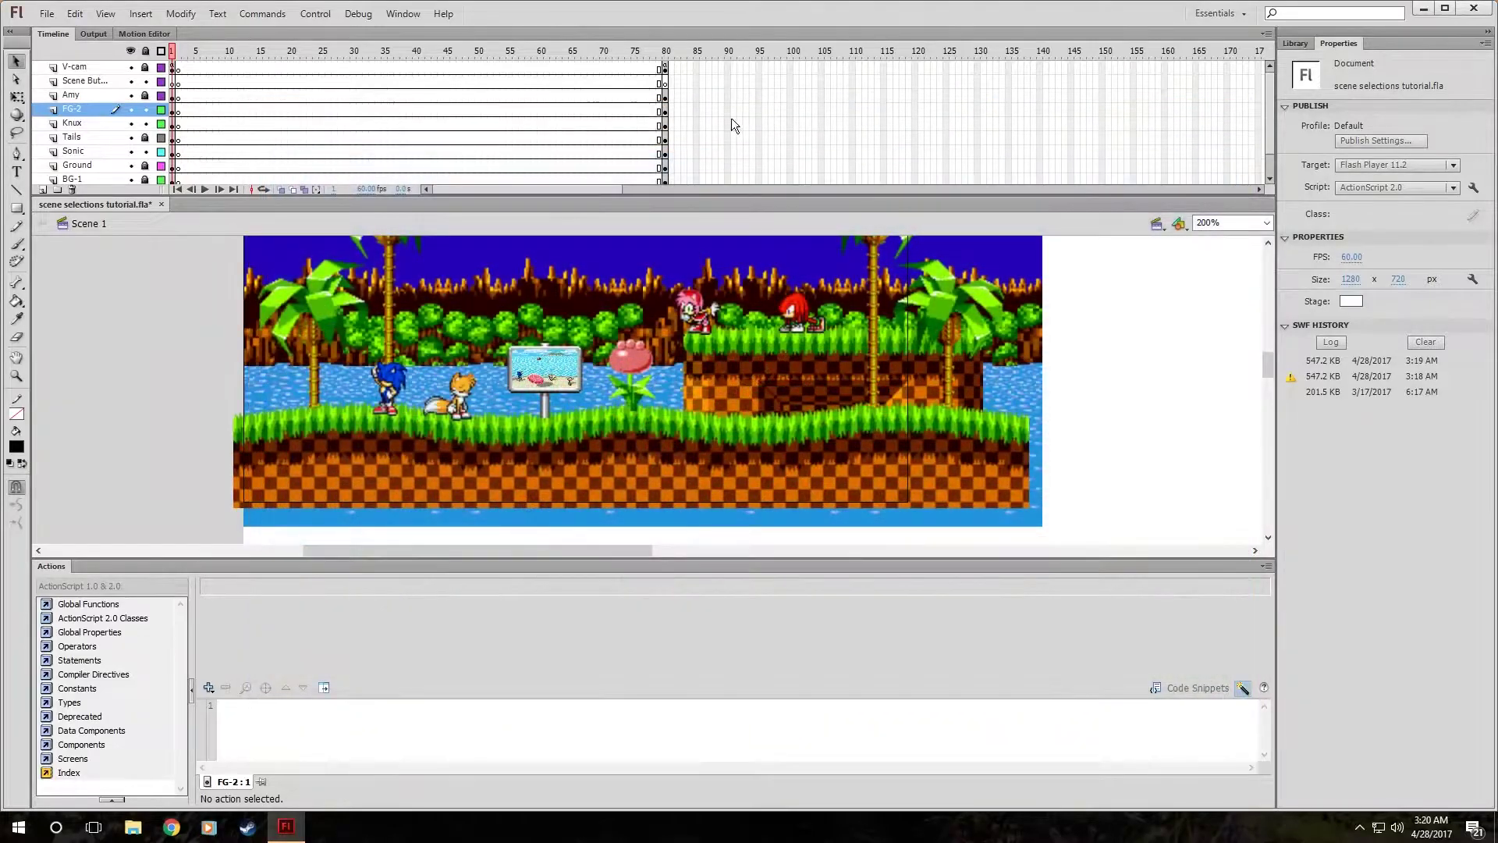
{"action": "left_click", "coordinate": [664, 68]}
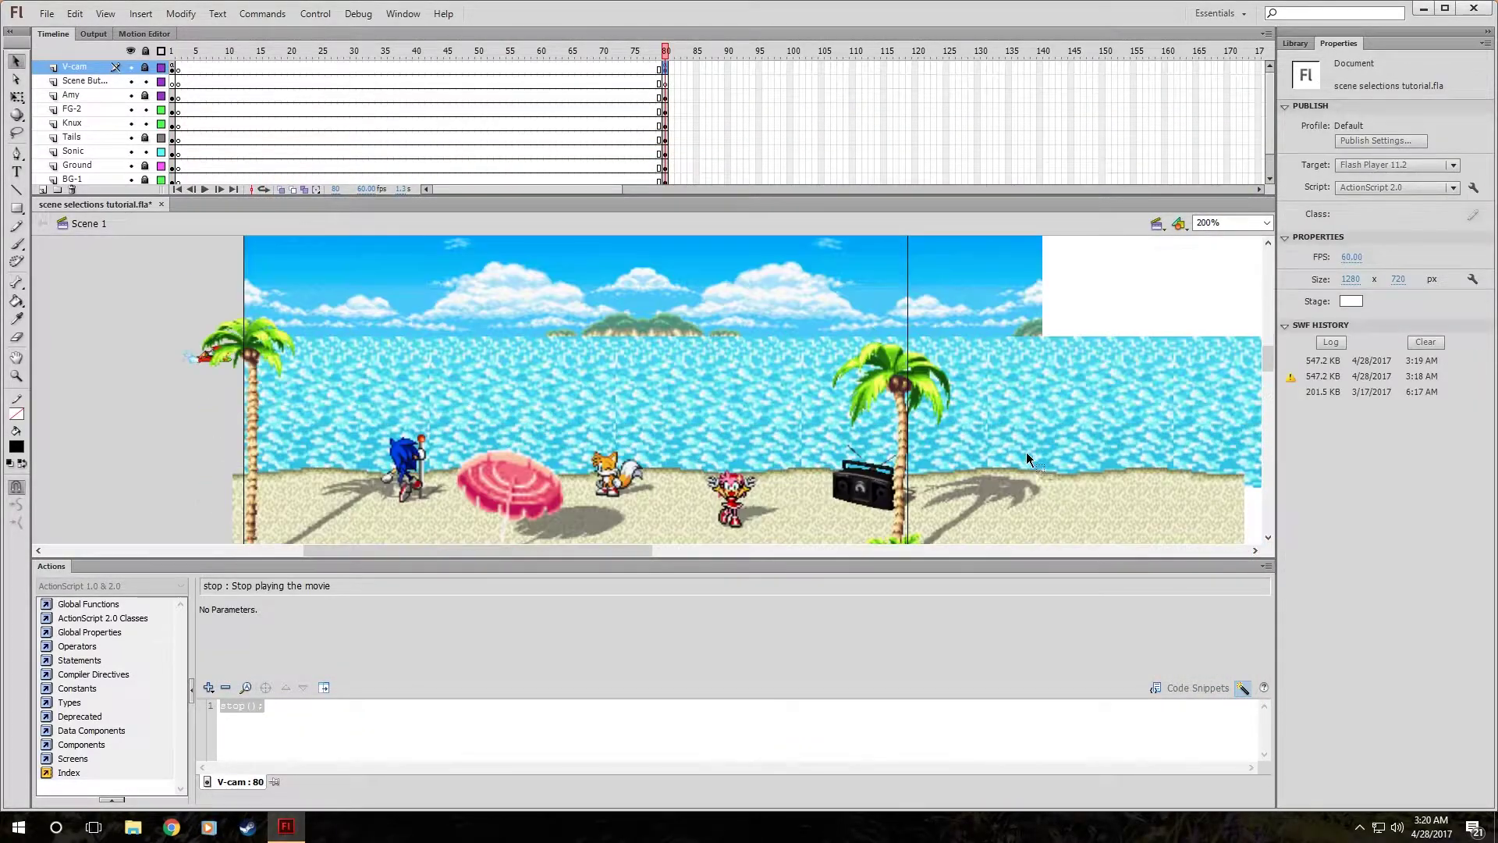
{"action": "key", "text": "F9"}
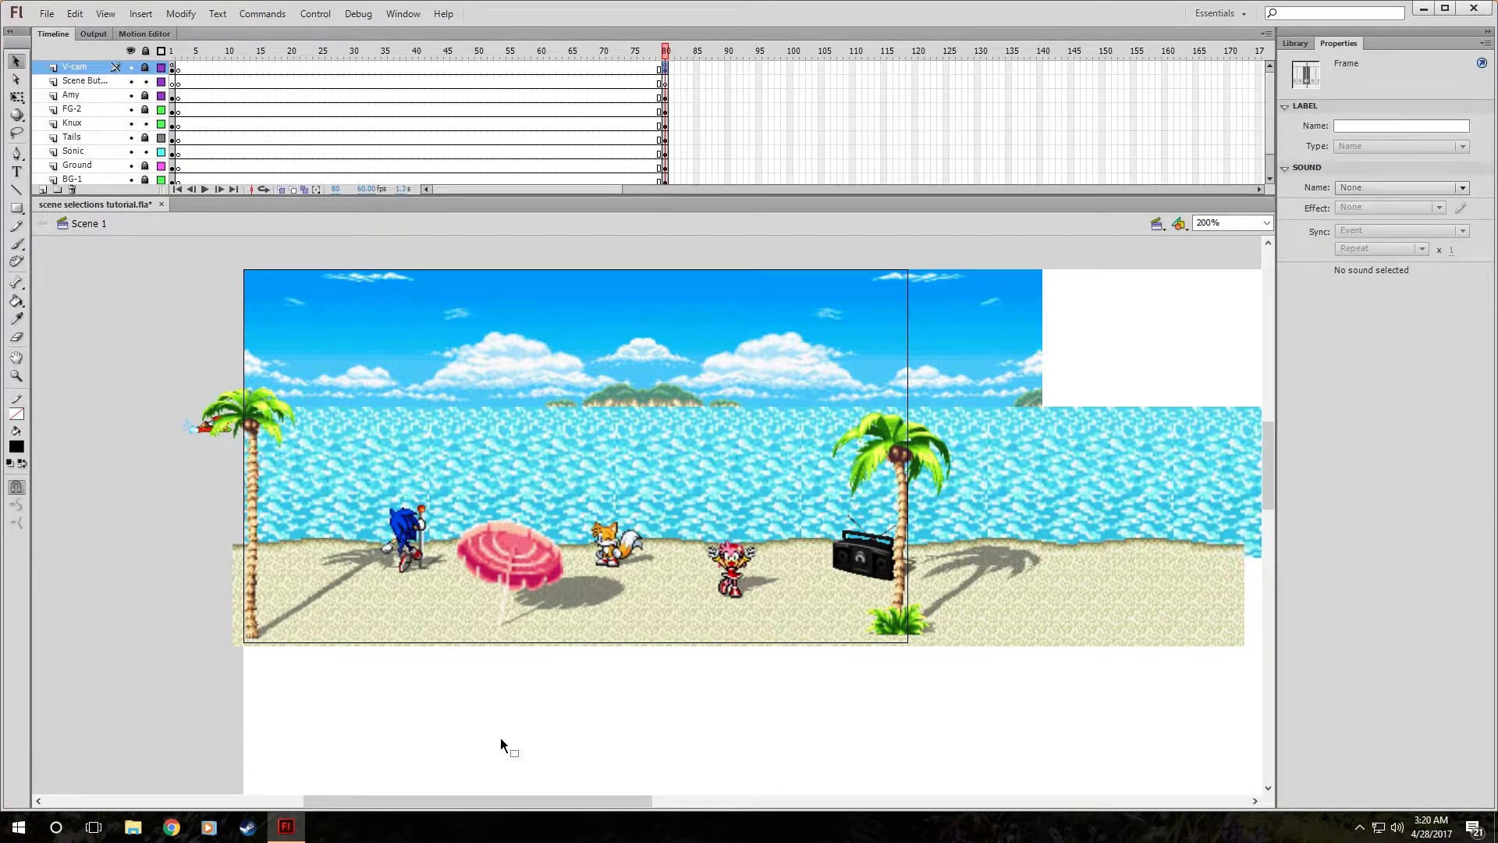
Unlock all layers, relock only V-cam, and select the boombox on the beach.
{"action": "left_click", "coordinate": [875, 541]}
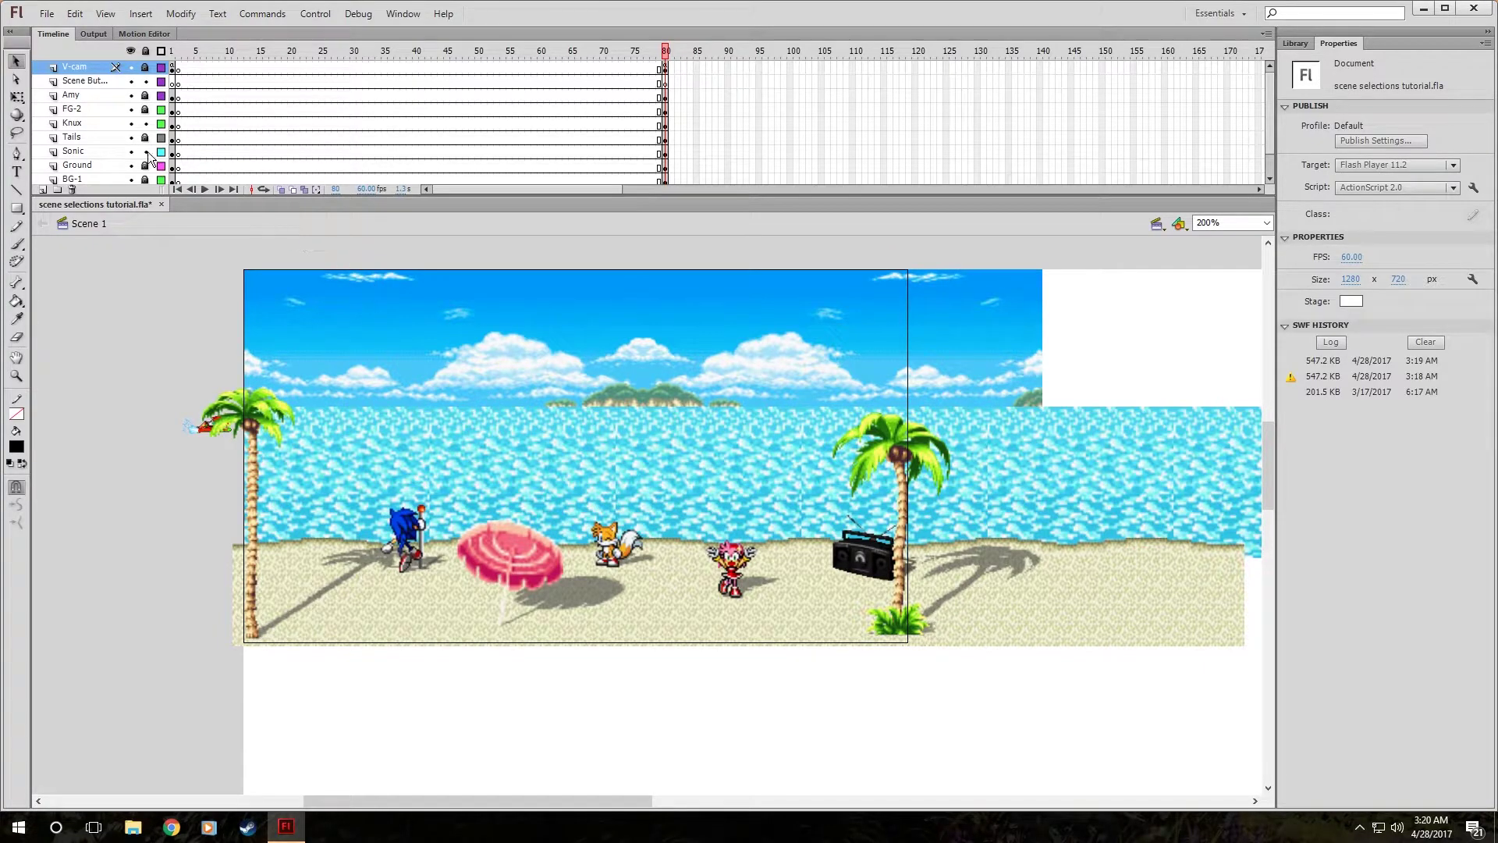
{"action": "left_click", "coordinate": [143, 53]}
{"action": "left_click", "coordinate": [867, 562]}
{"action": "left_click", "coordinate": [145, 68]}
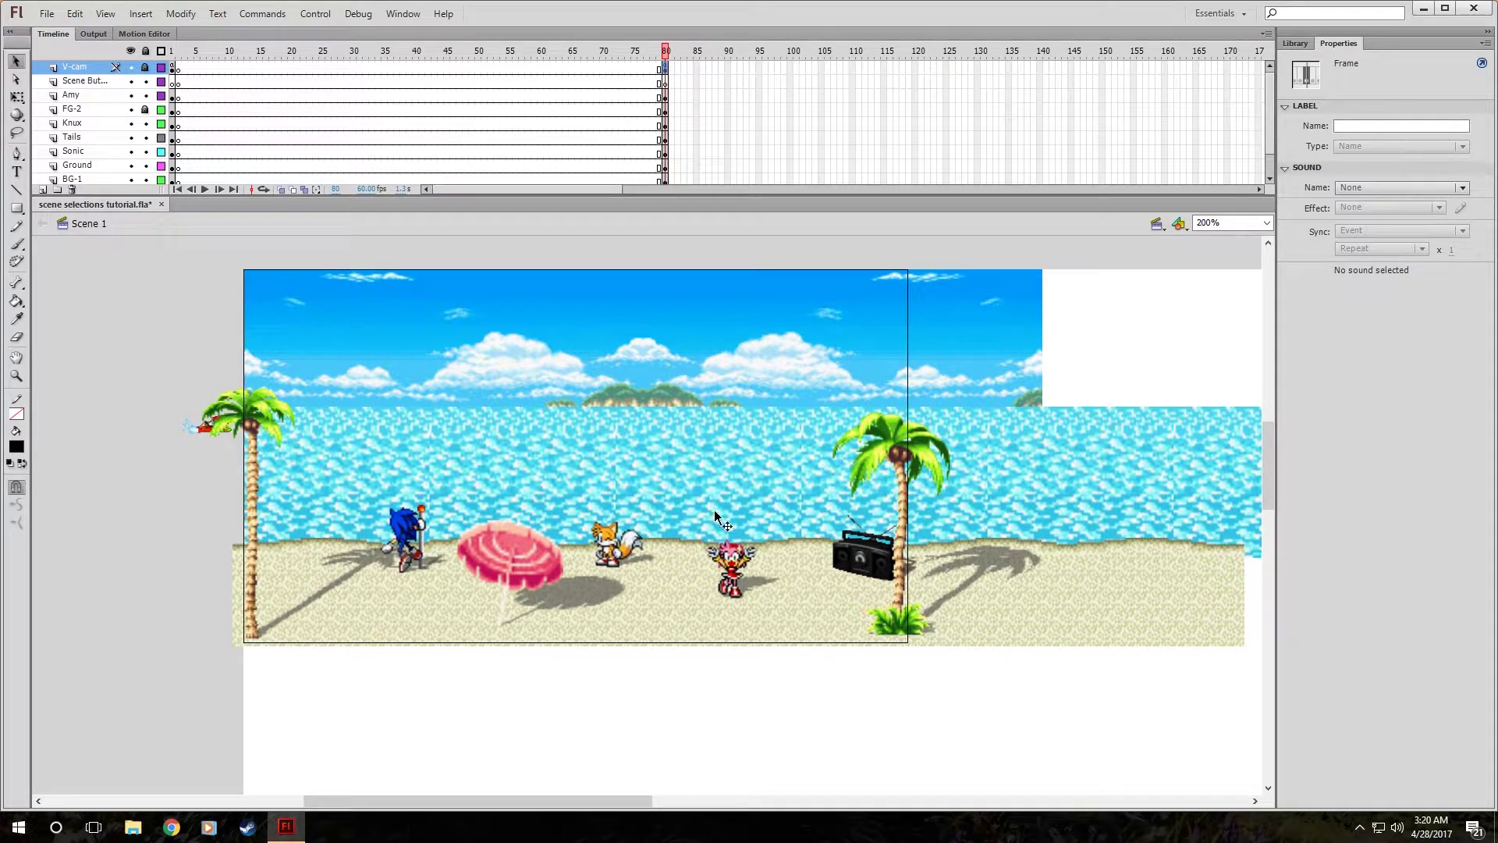
{"action": "left_click", "coordinate": [866, 568]}
Convert the boombox into a button symbol named 'Back-Bored-Button' and open it for editing.
{"action": "right_click", "coordinate": [866, 567]}
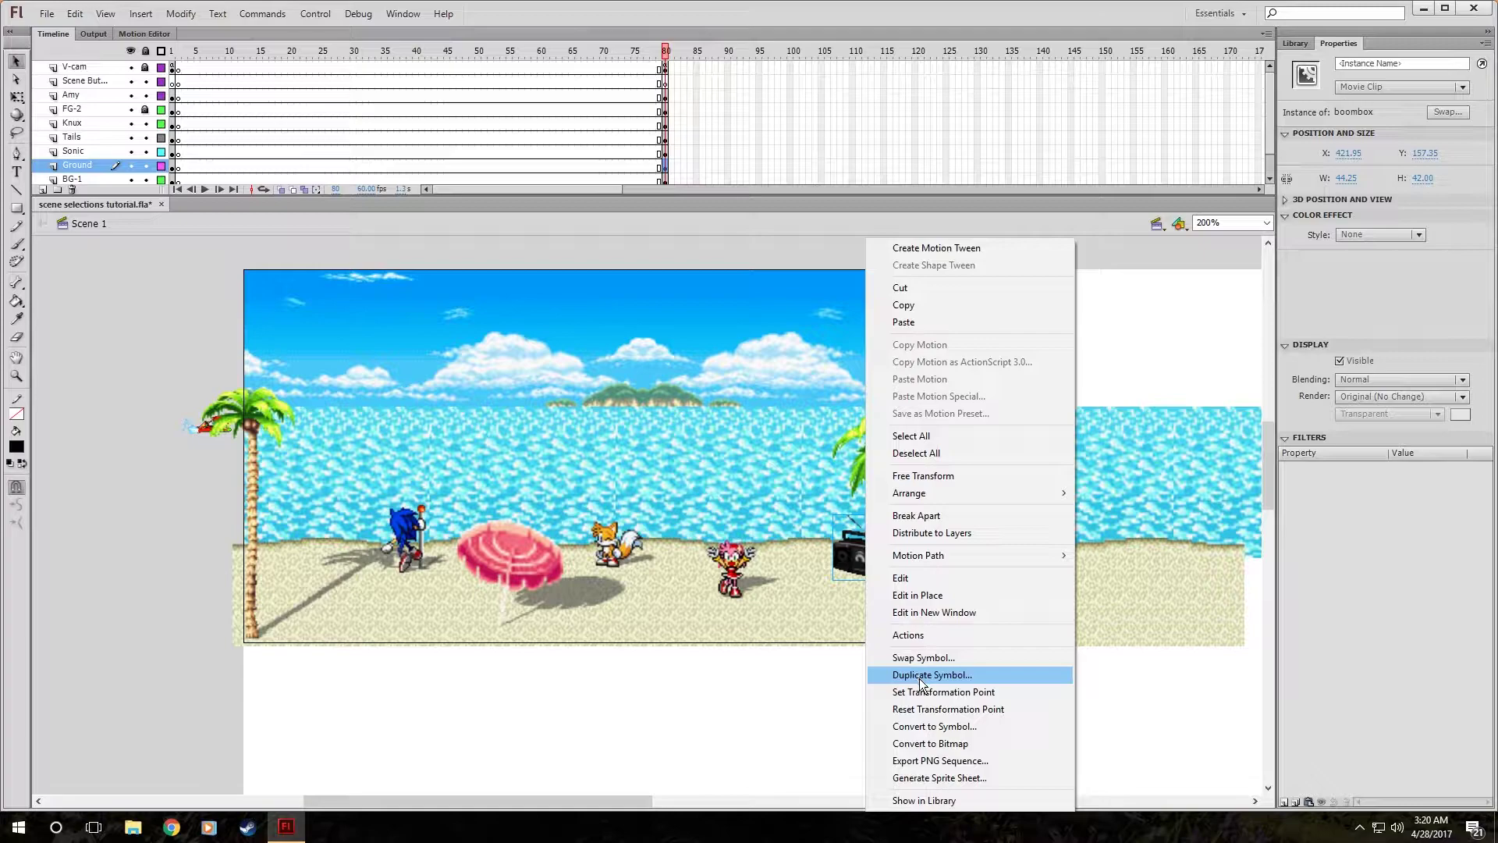
{"action": "left_click", "coordinate": [923, 724]}
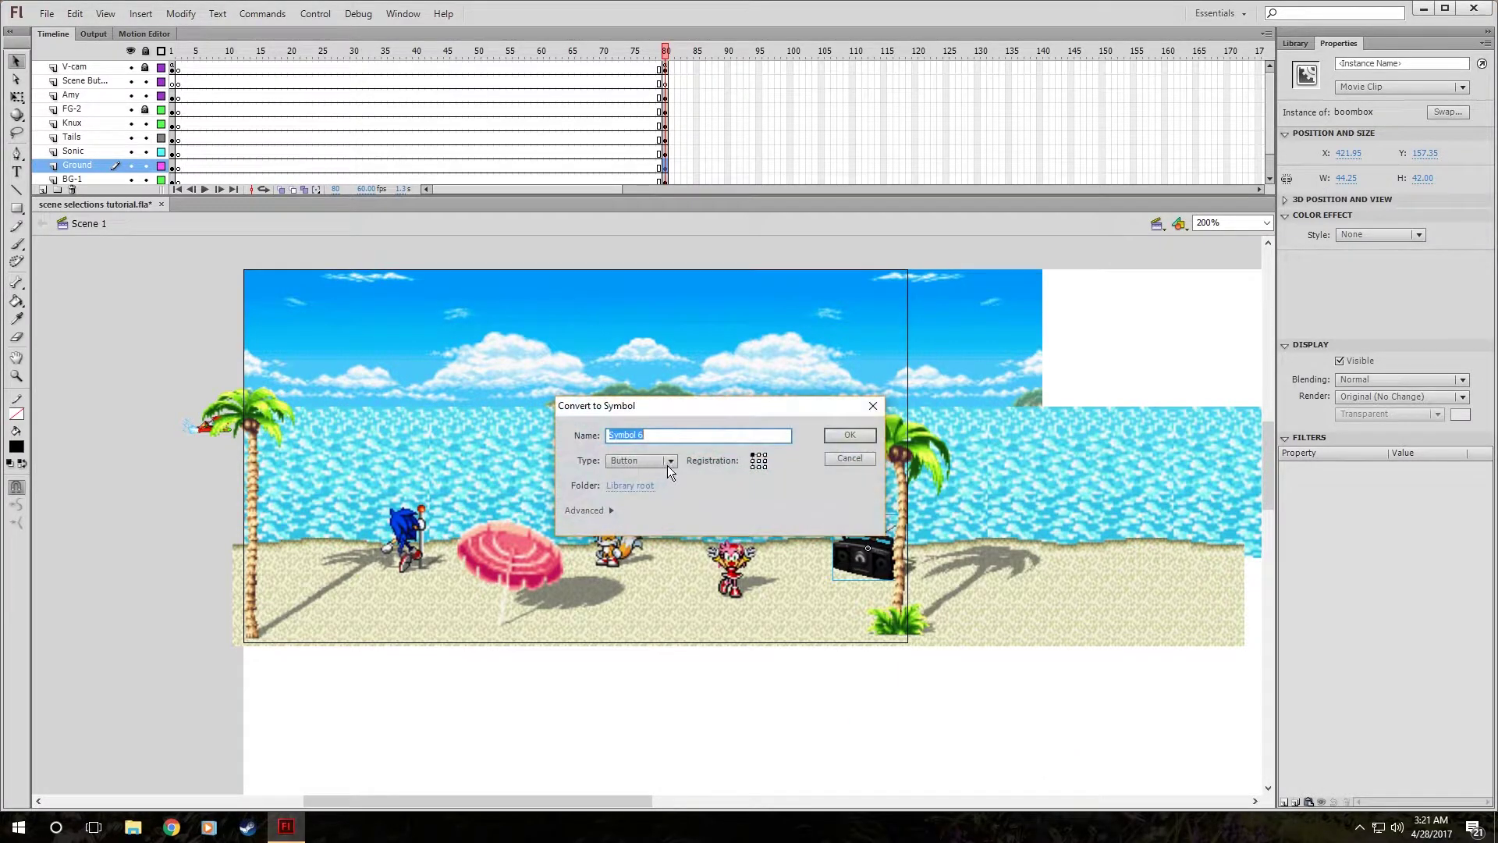
{"action": "type", "text": "Back-Bored-Button"}
{"action": "key", "text": "Return"}
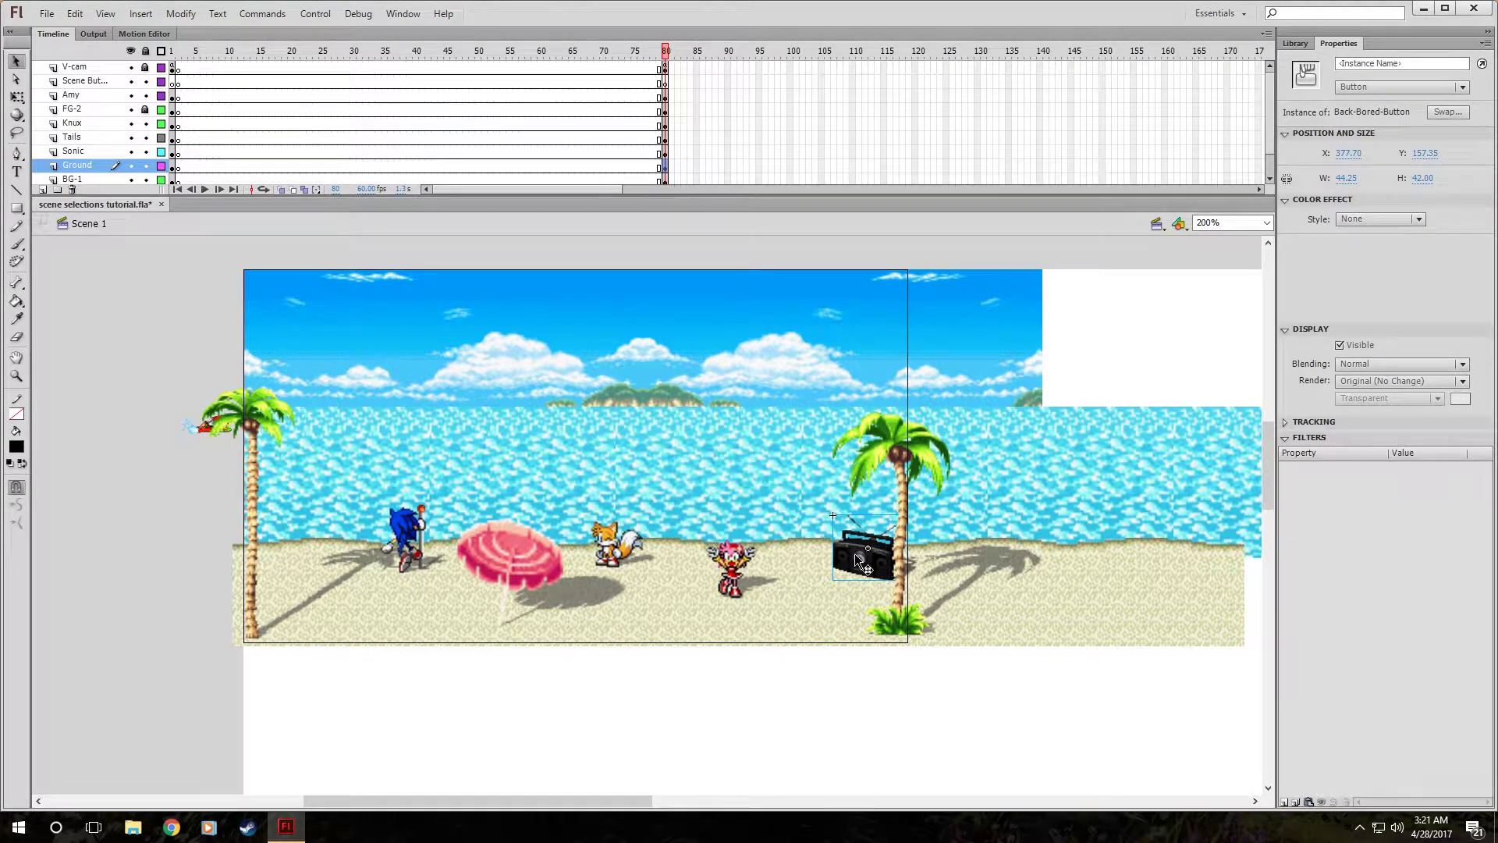
{"action": "double_click", "coordinate": [877, 549]}
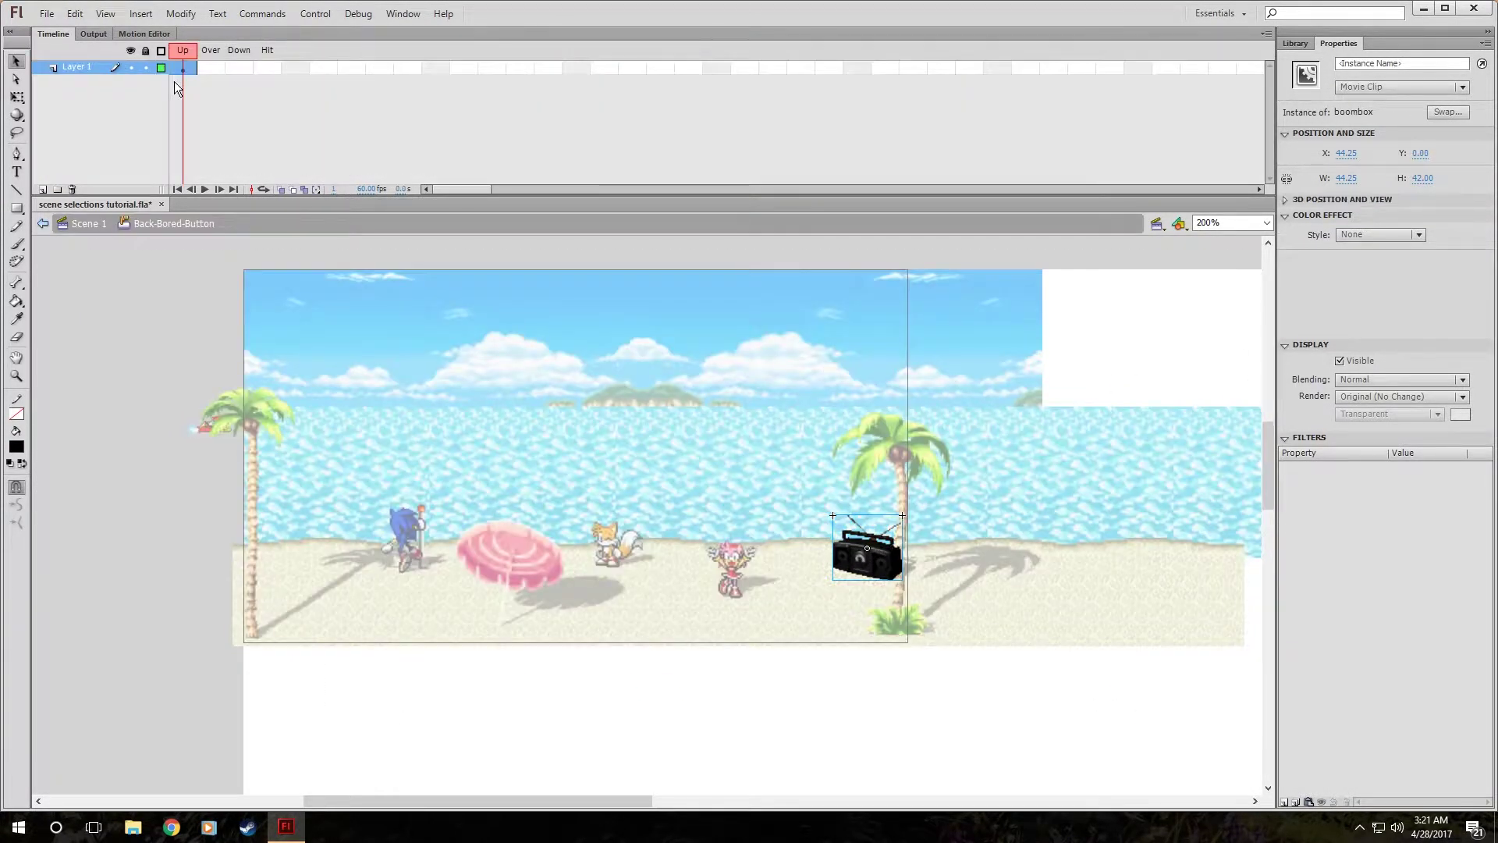
Add an Over-state keyframe and type 'click me to make them bored again' as text.
{"action": "right_click", "coordinate": [202, 73]}
{"action": "left_click", "coordinate": [238, 175]}
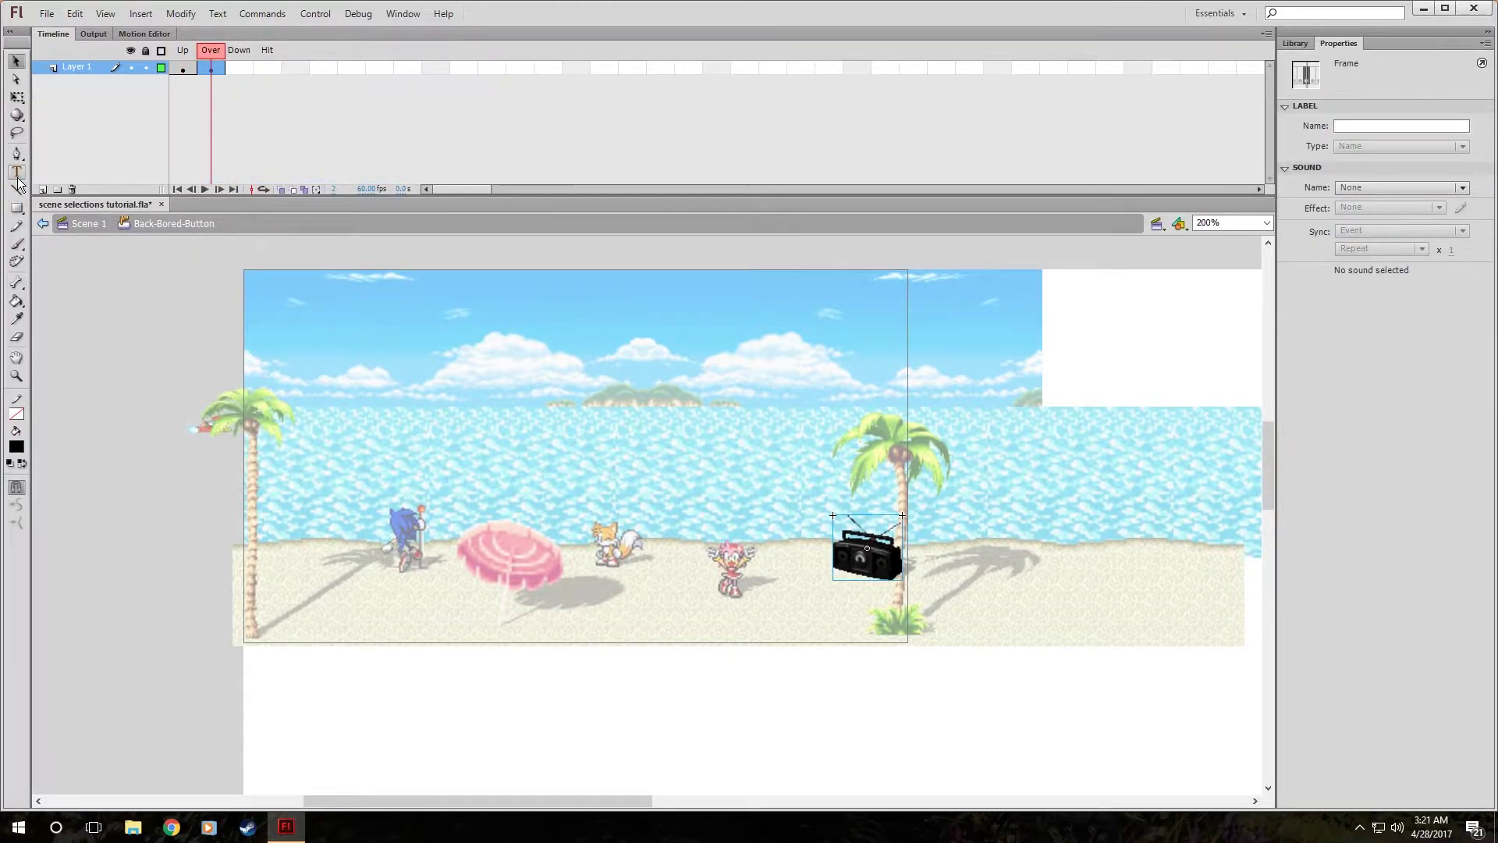
{"action": "left_click", "coordinate": [16, 171]}
{"action": "left_click", "coordinate": [836, 434]}
{"action": "type", "text": "c"}
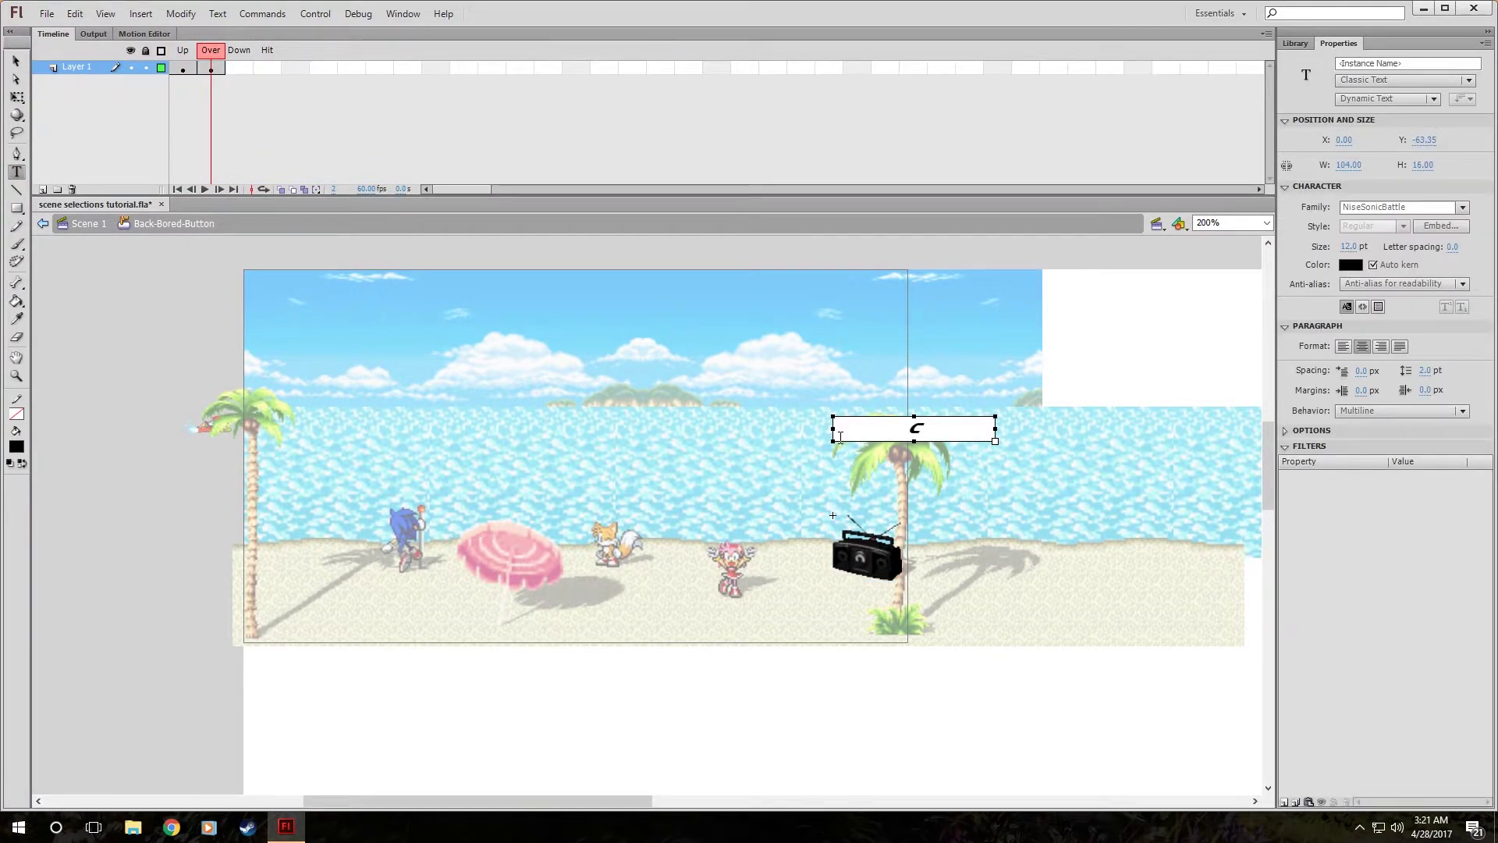
{"action": "type", "text": "lick me to make t"}
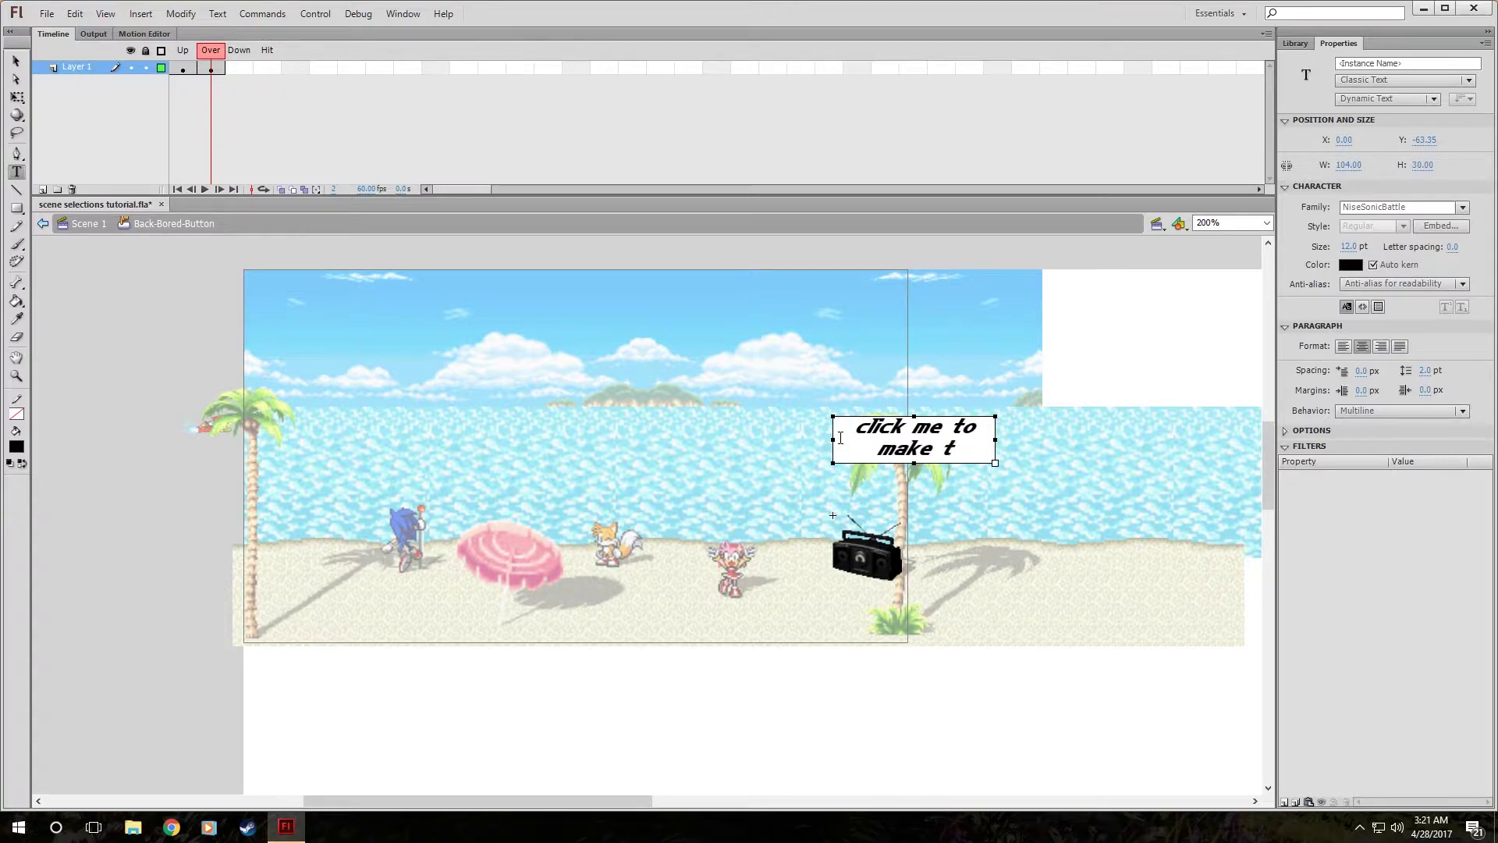
{"action": "type", "text": "hem boee"}
{"action": "key", "text": "BackSpace"}
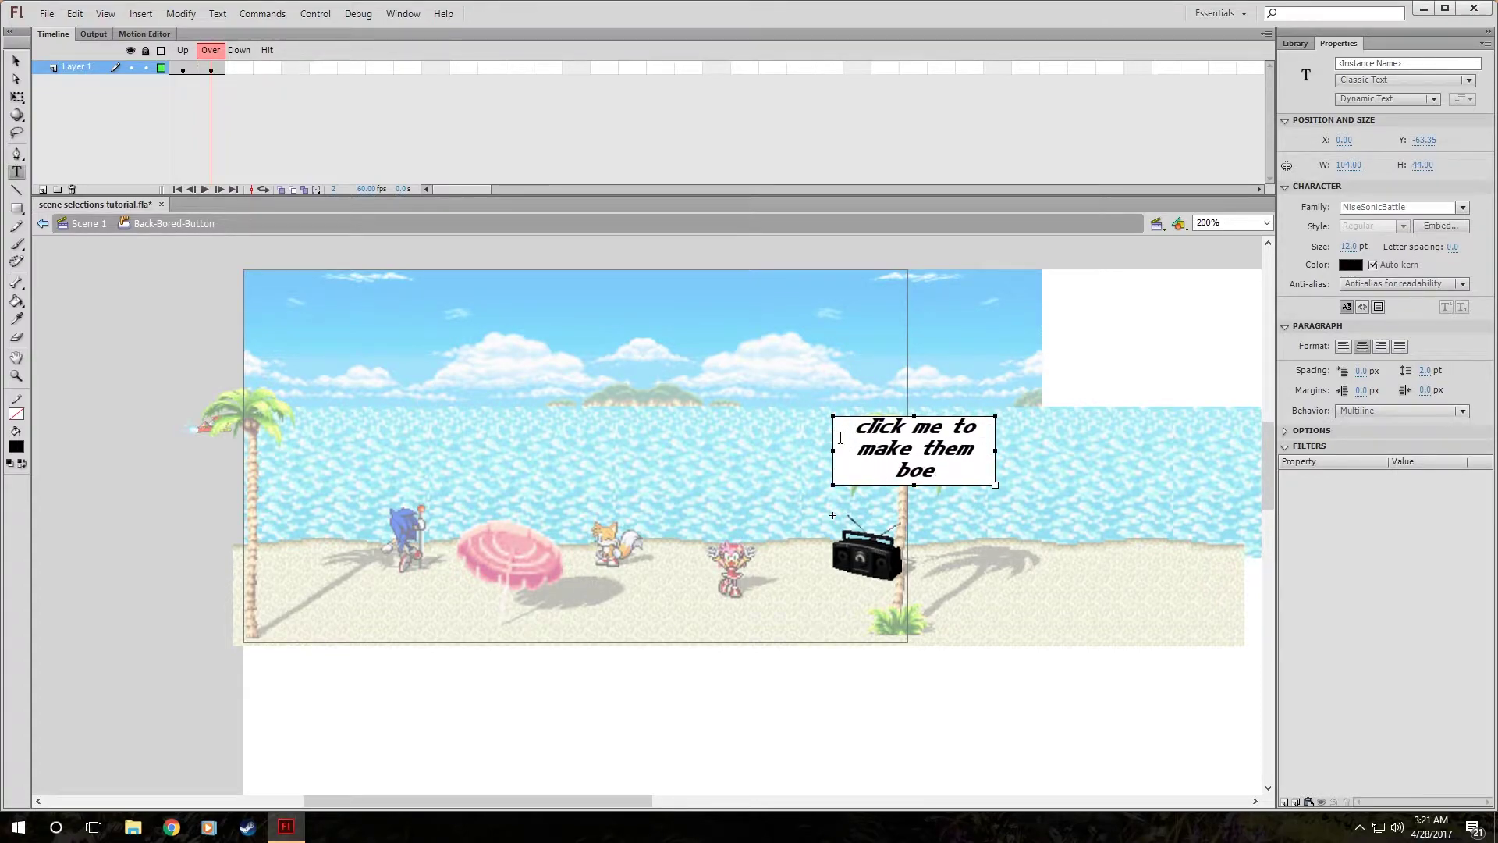
{"action": "type", "text": "r"}
{"action": "key", "text": "BackSpace"}
{"action": "key", "text": "BackSpace"}
{"action": "type", "text": "red again :D"}
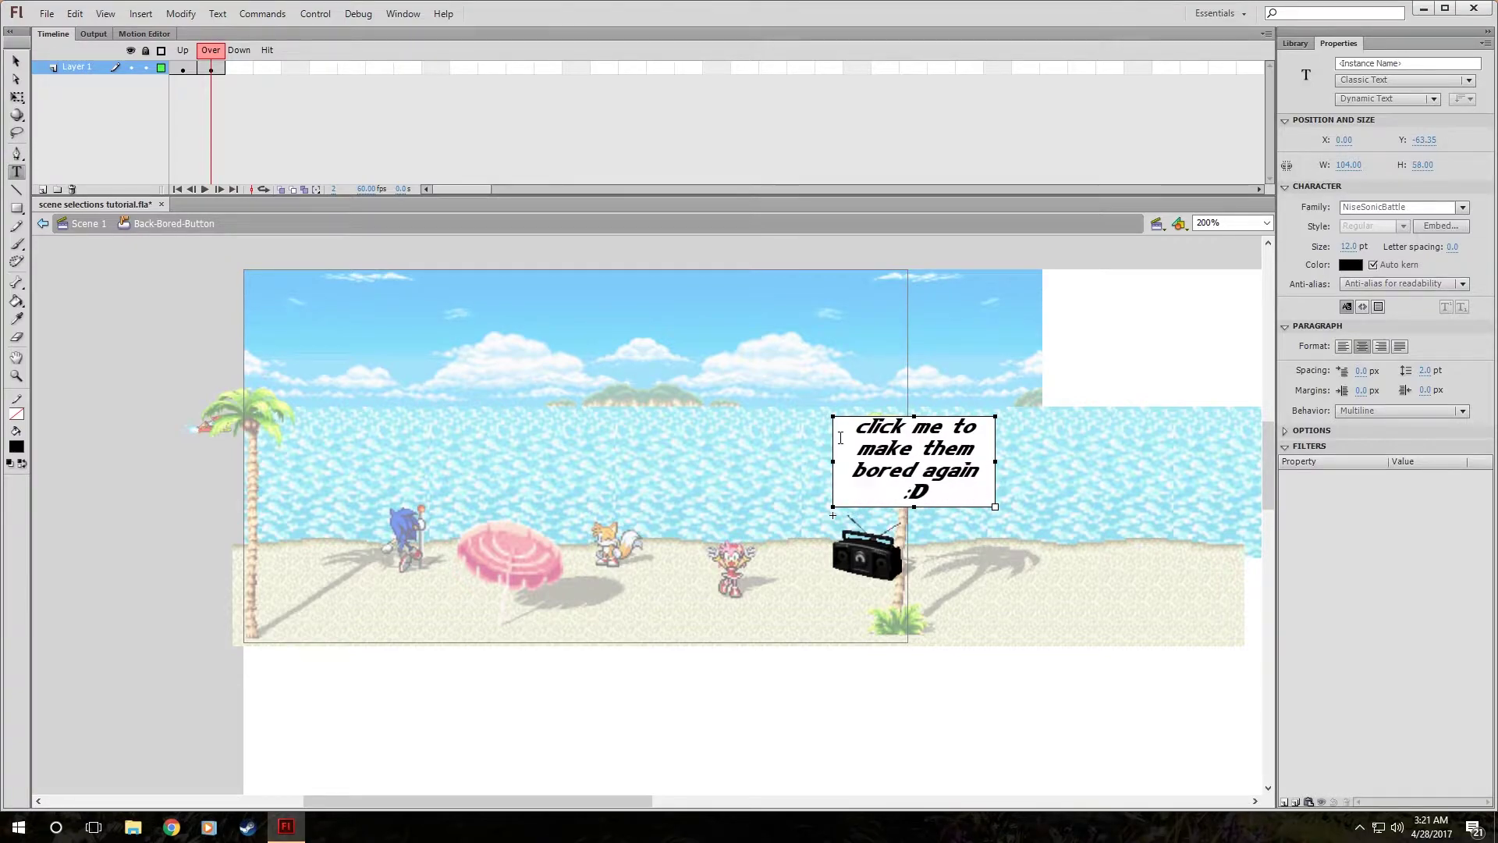
{"action": "key", "text": "BackSpace"}
{"action": "key", "text": "BackSpace"}
Move the text box so it sits just above the boombox.
{"action": "left_click", "coordinate": [16, 61]}
{"action": "left_click_drag", "start_coordinate": [946, 475], "coordinate": [843, 484]}
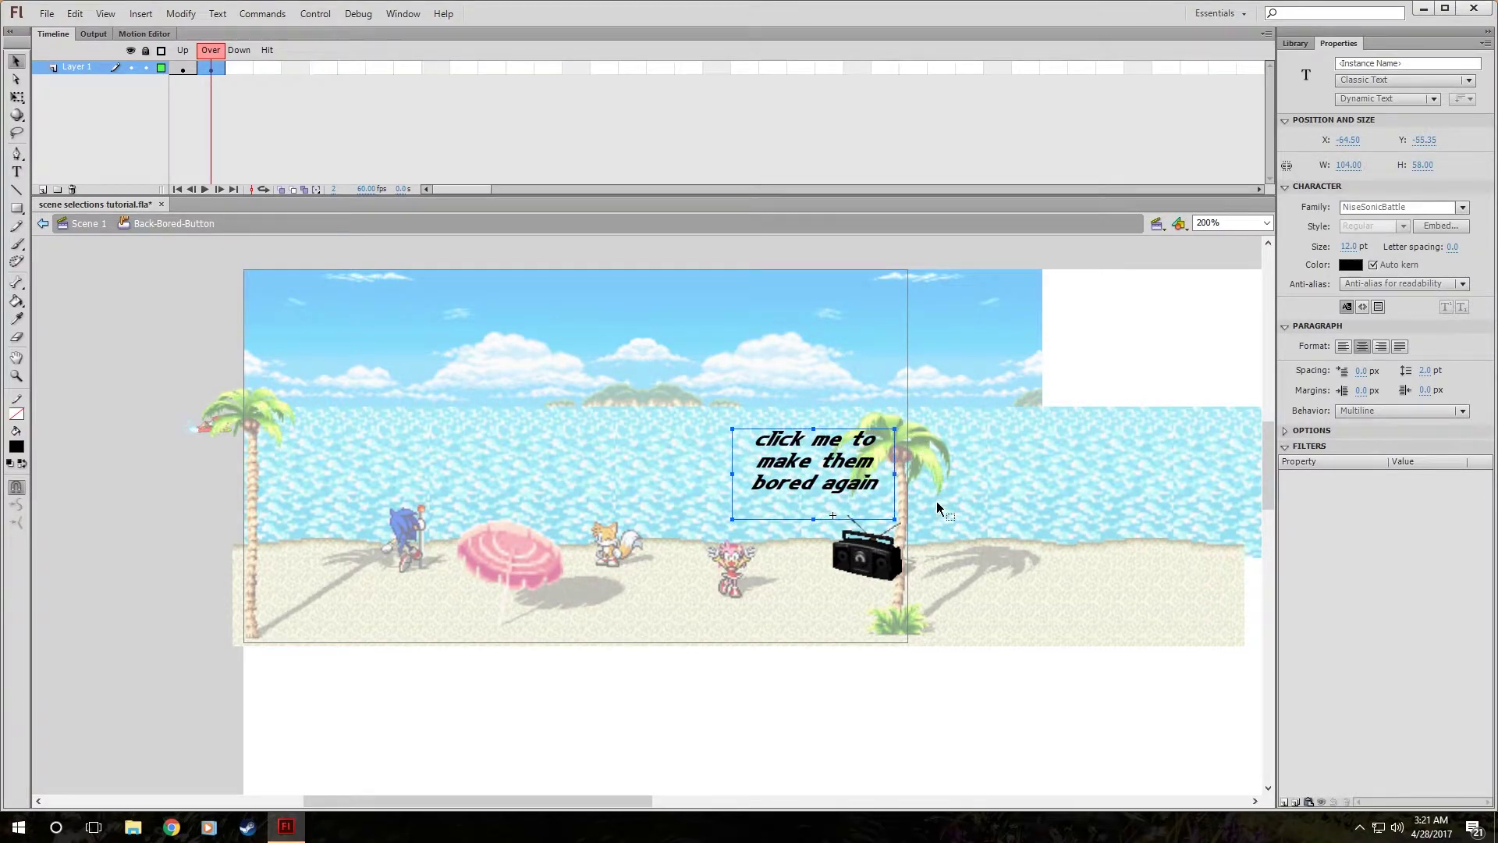
{"action": "left_click_drag", "start_coordinate": [846, 471], "coordinate": [844, 490]}
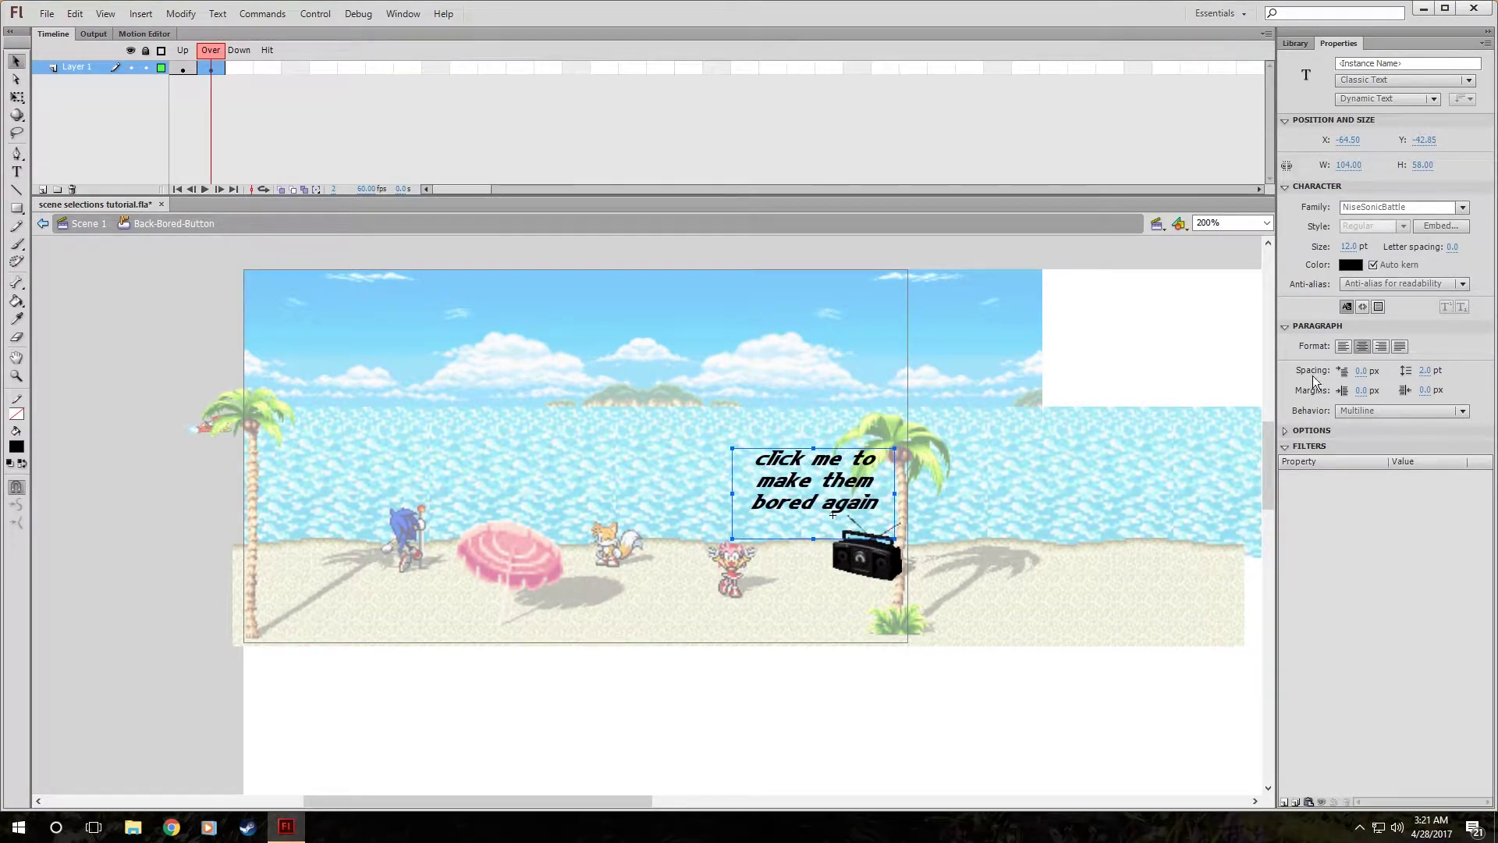
Give the hover text a white Glow filter with High quality.
{"action": "left_click", "coordinate": [1286, 802]}
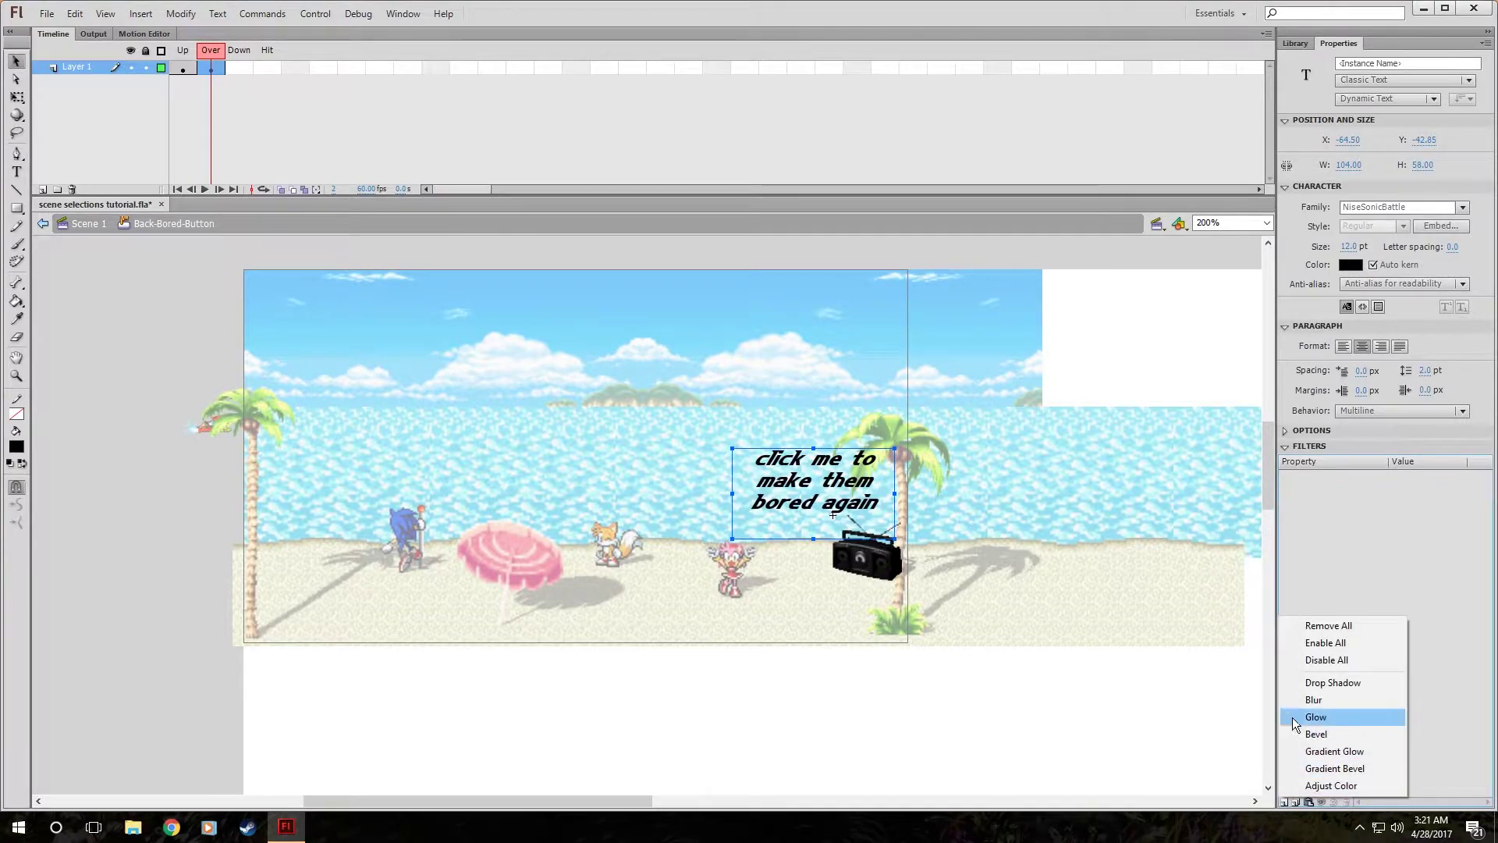
{"action": "left_click", "coordinate": [1311, 717]}
{"action": "left_click", "coordinate": [1398, 552]}
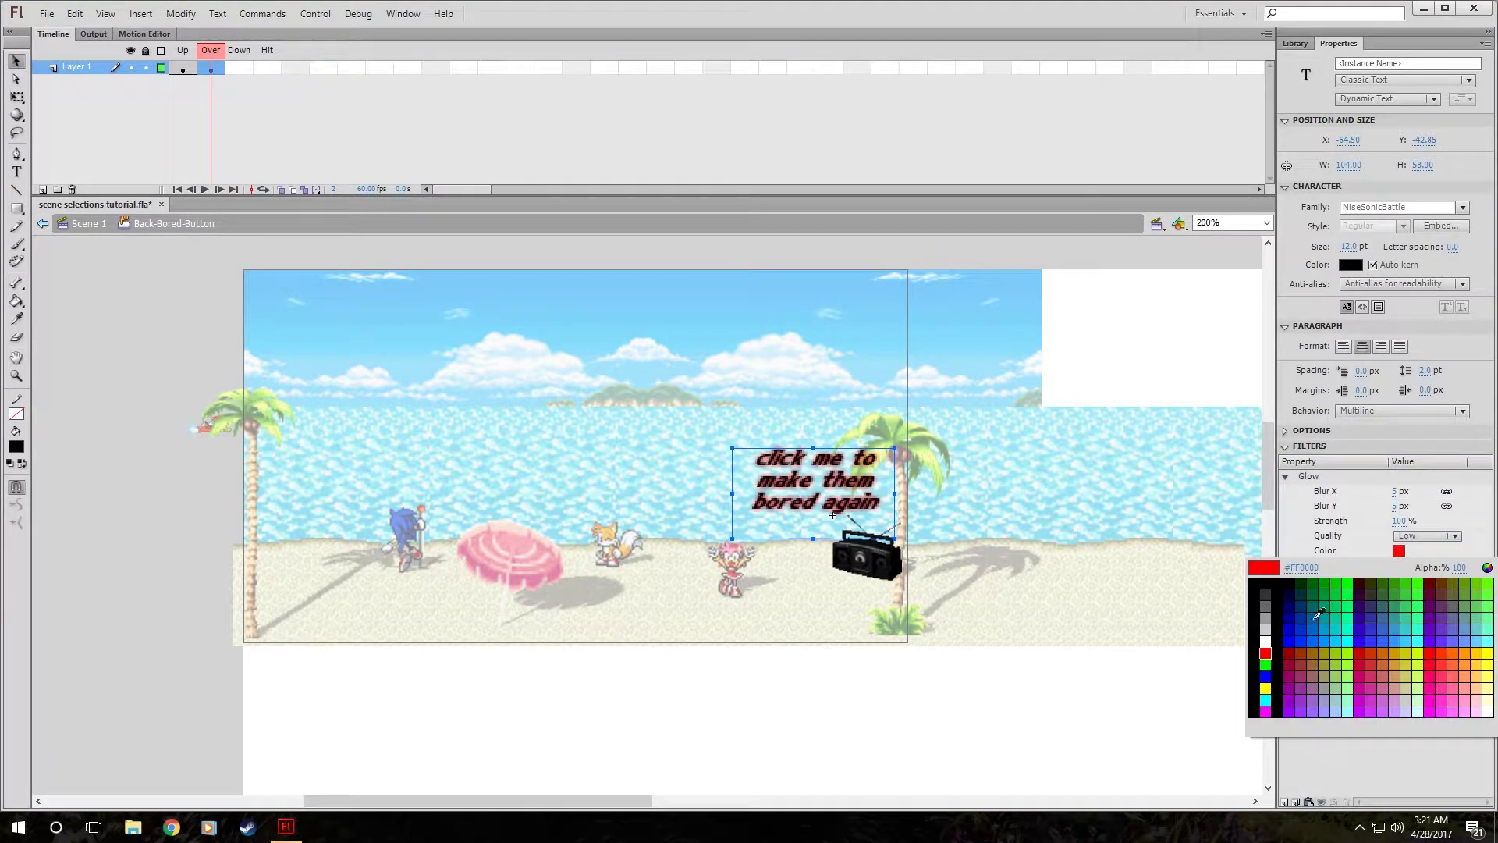
{"action": "left_click", "coordinate": [1321, 613]}
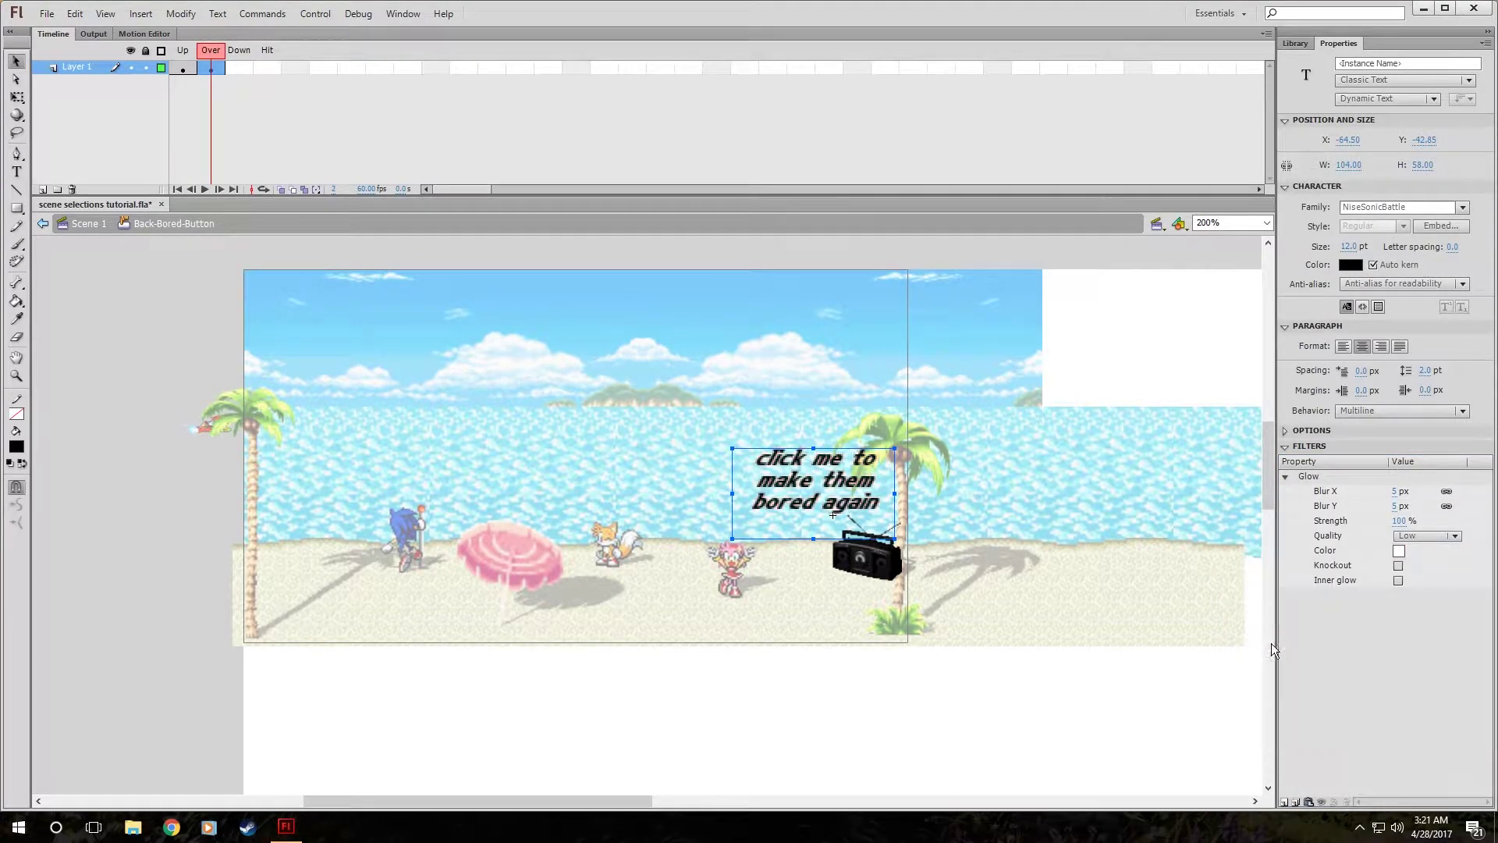
{"action": "left_click", "coordinate": [1412, 536]}
{"action": "left_click", "coordinate": [1420, 588]}
Add a Down-state keyframe, return to Scene 1, and test the movie.
{"action": "right_click", "coordinate": [239, 68]}
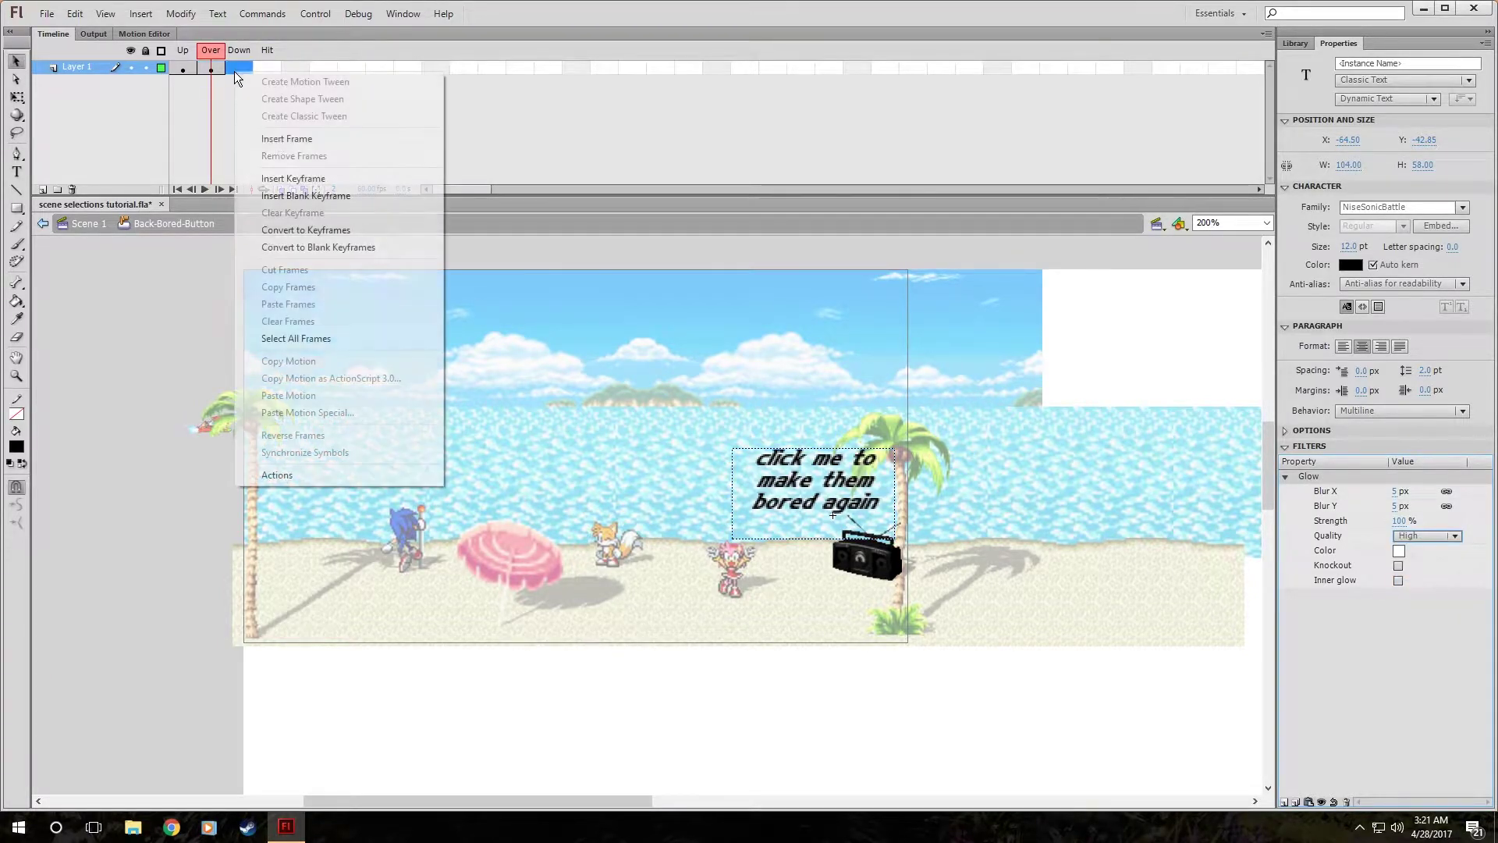
{"action": "left_click", "coordinate": [312, 181]}
{"action": "left_click", "coordinate": [1003, 630]}
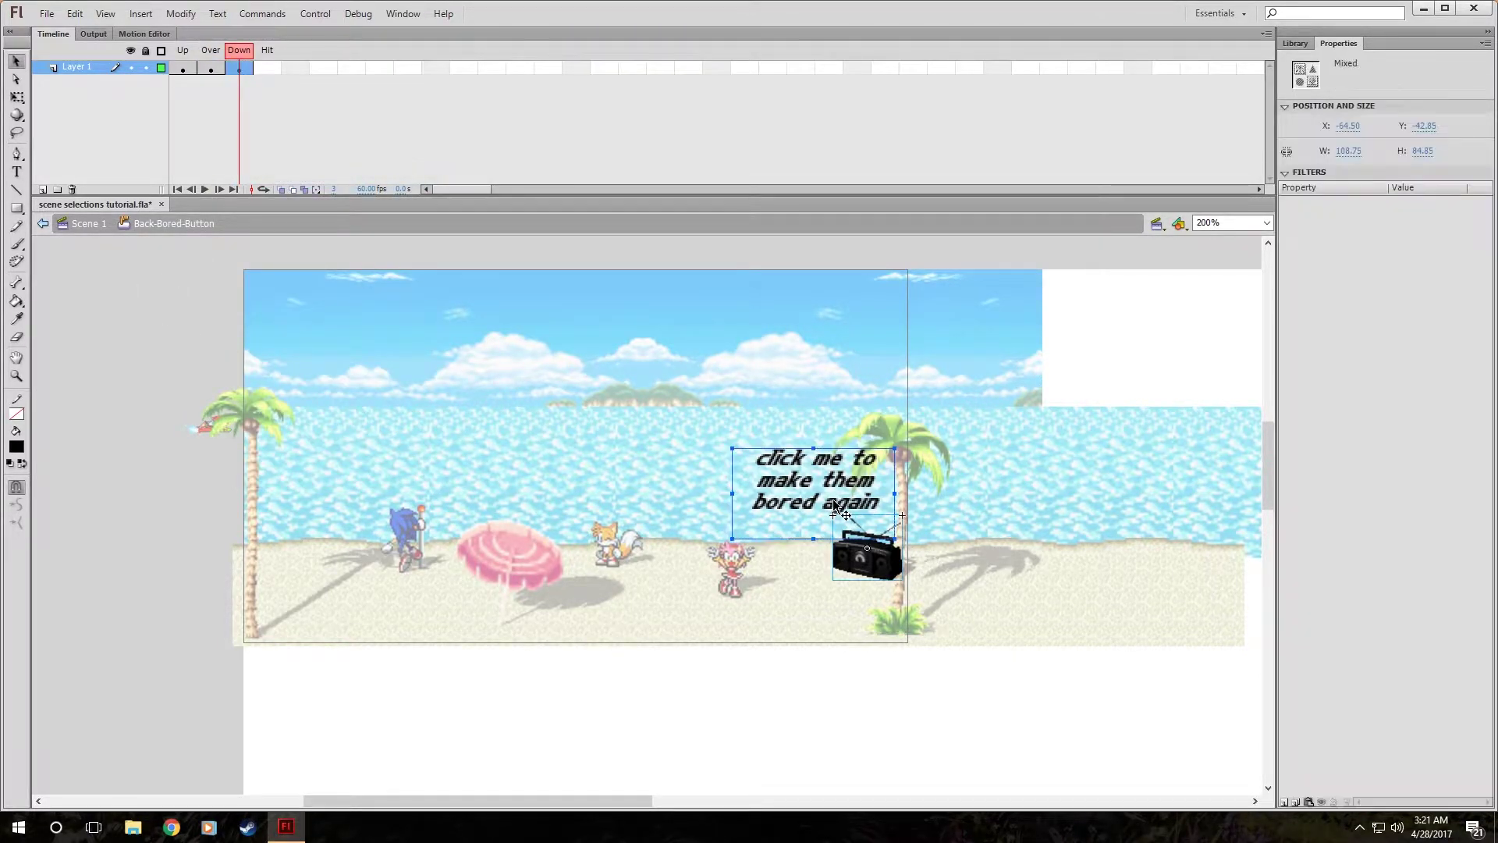
{"action": "double_click", "coordinate": [878, 747]}
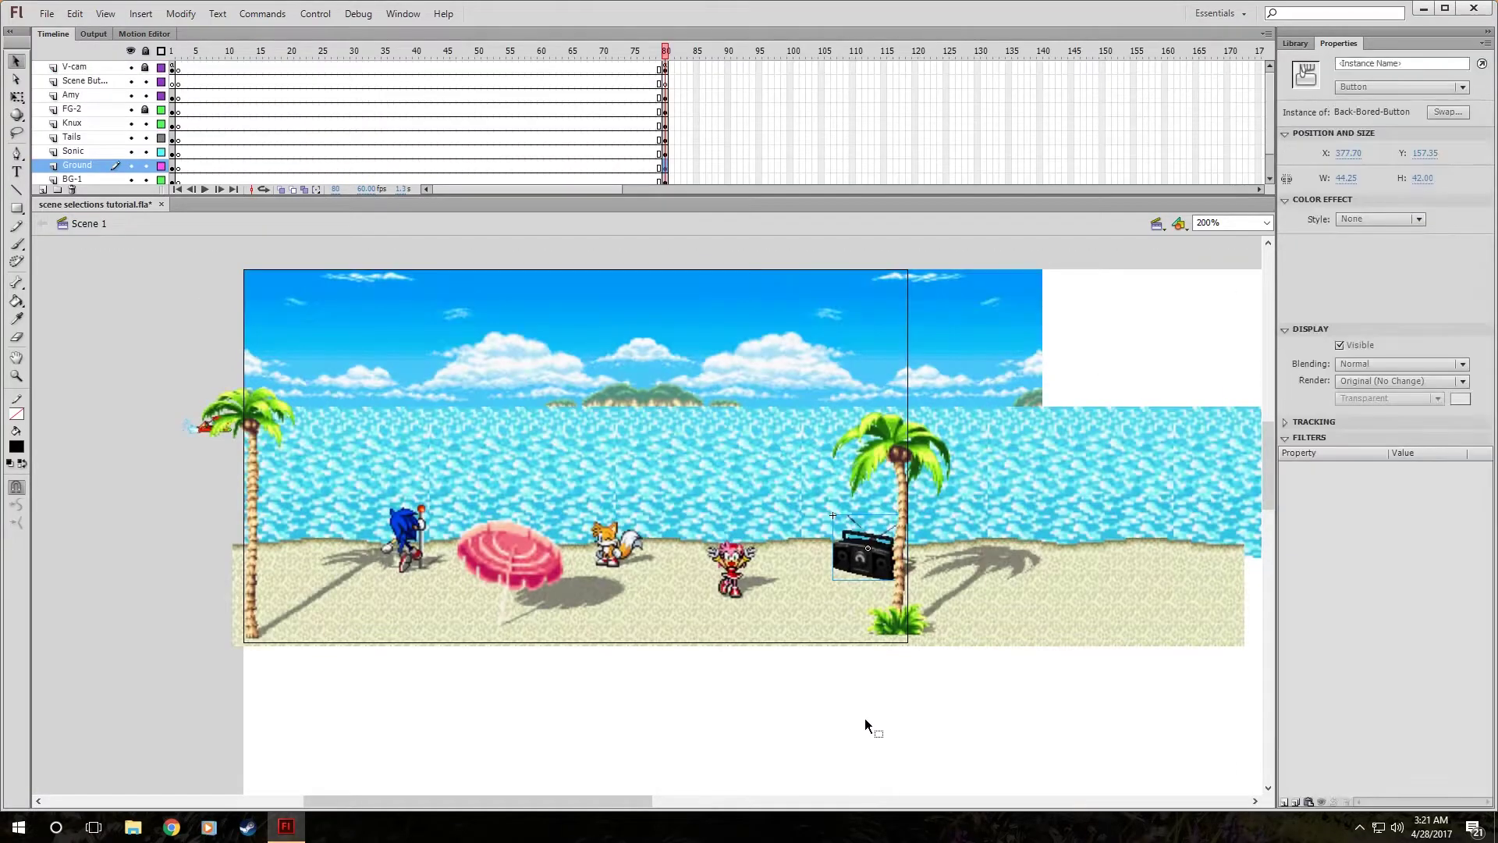
{"action": "key", "text": "ctrl+Return"}
{"action": "left_click", "coordinate": [741, 526]}
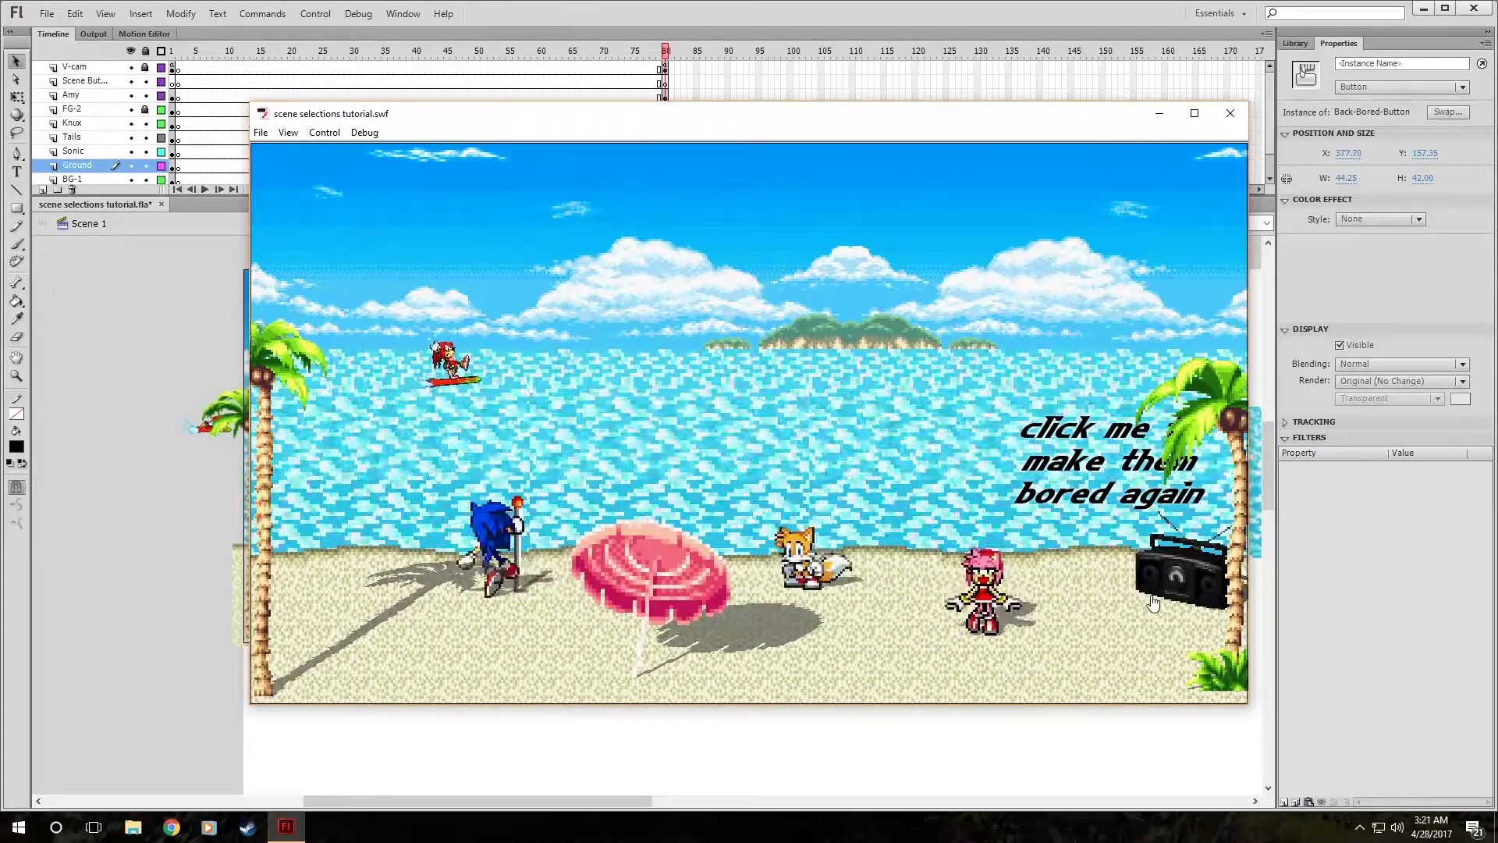
{"action": "left_click", "coordinate": [1154, 603]}
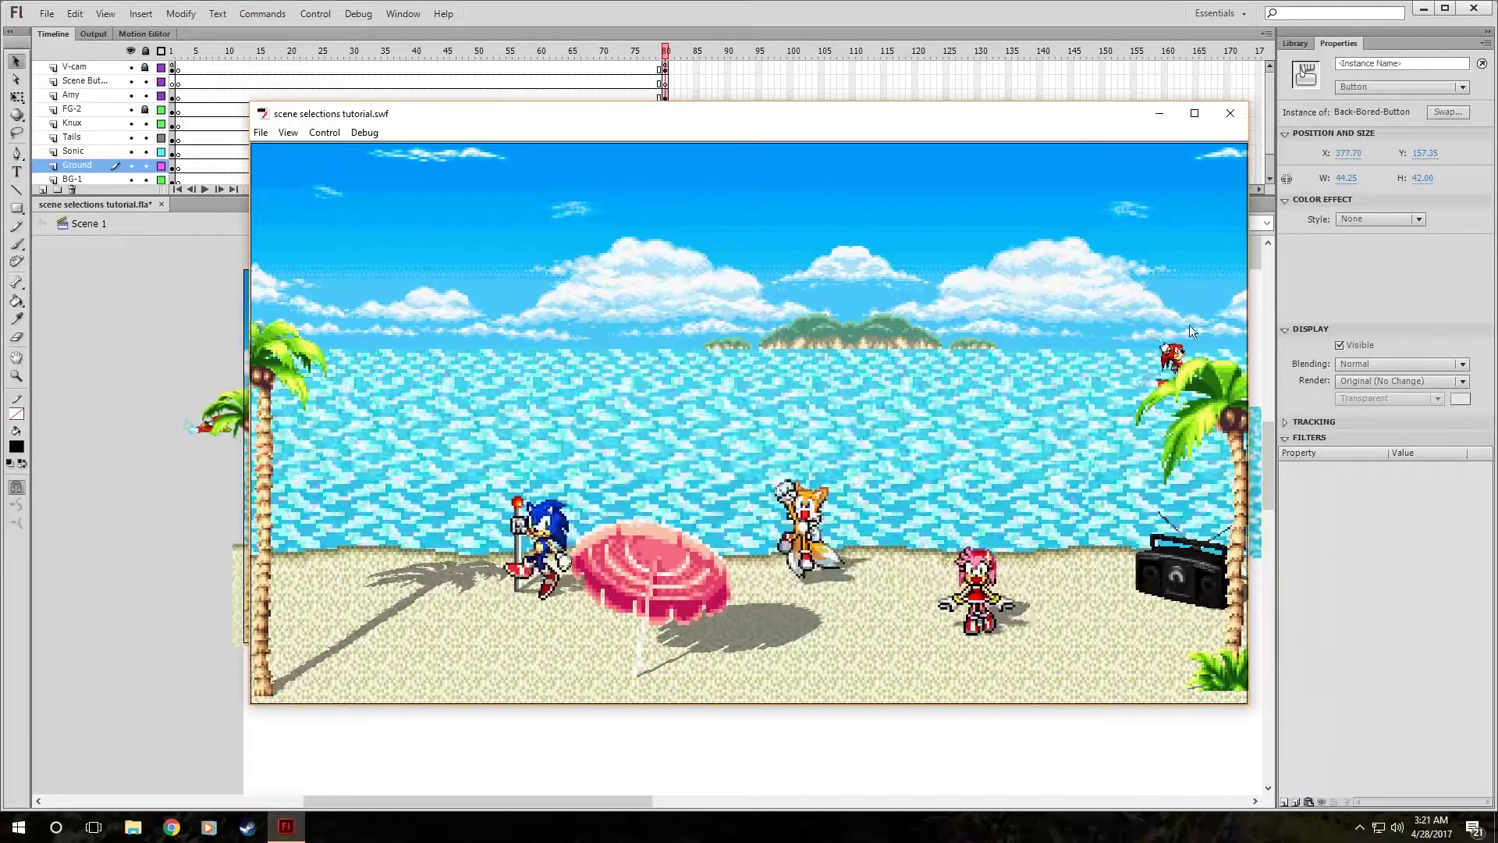
{"action": "key", "text": "ctrl+w"}
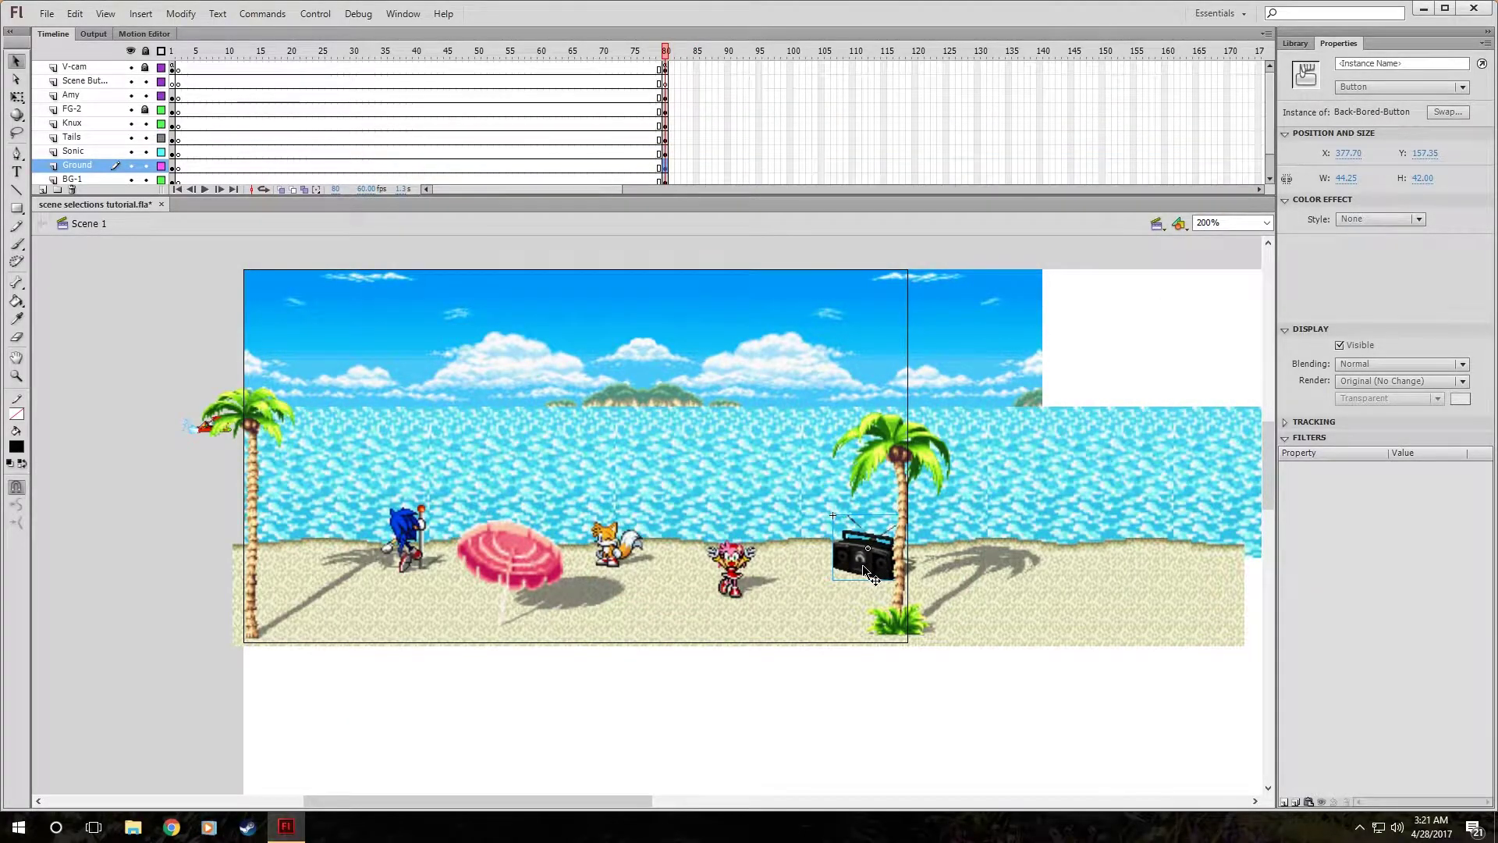
{"action": "key", "text": "F9"}
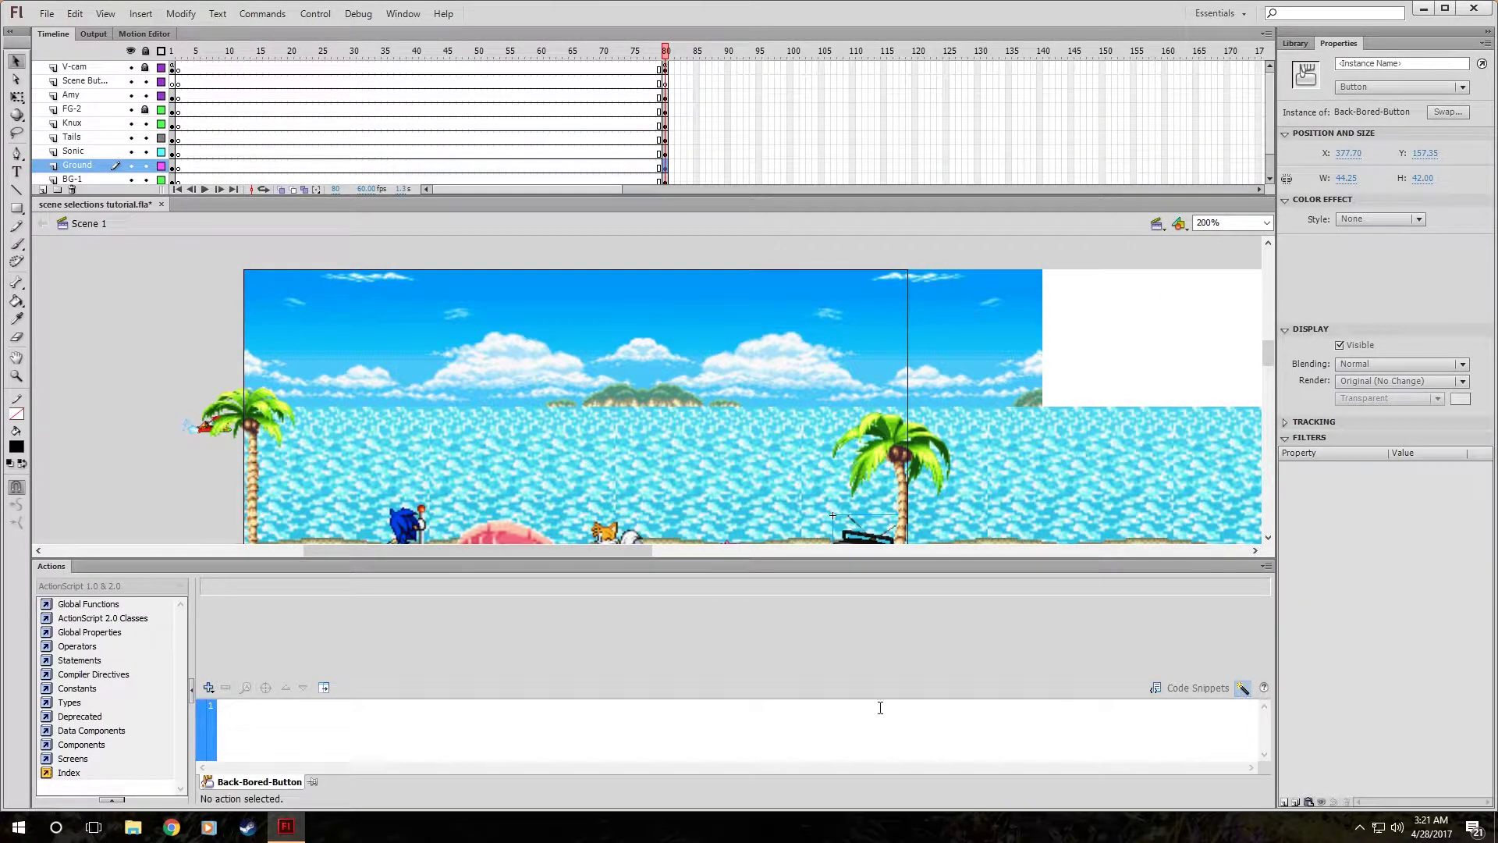
Add an on (release) gotoAndPlay(1) script to the boombox button and test the movie.
{"action": "scroll", "coordinate": [876, 489], "scroll_direction": "down", "scroll_amount": 2}
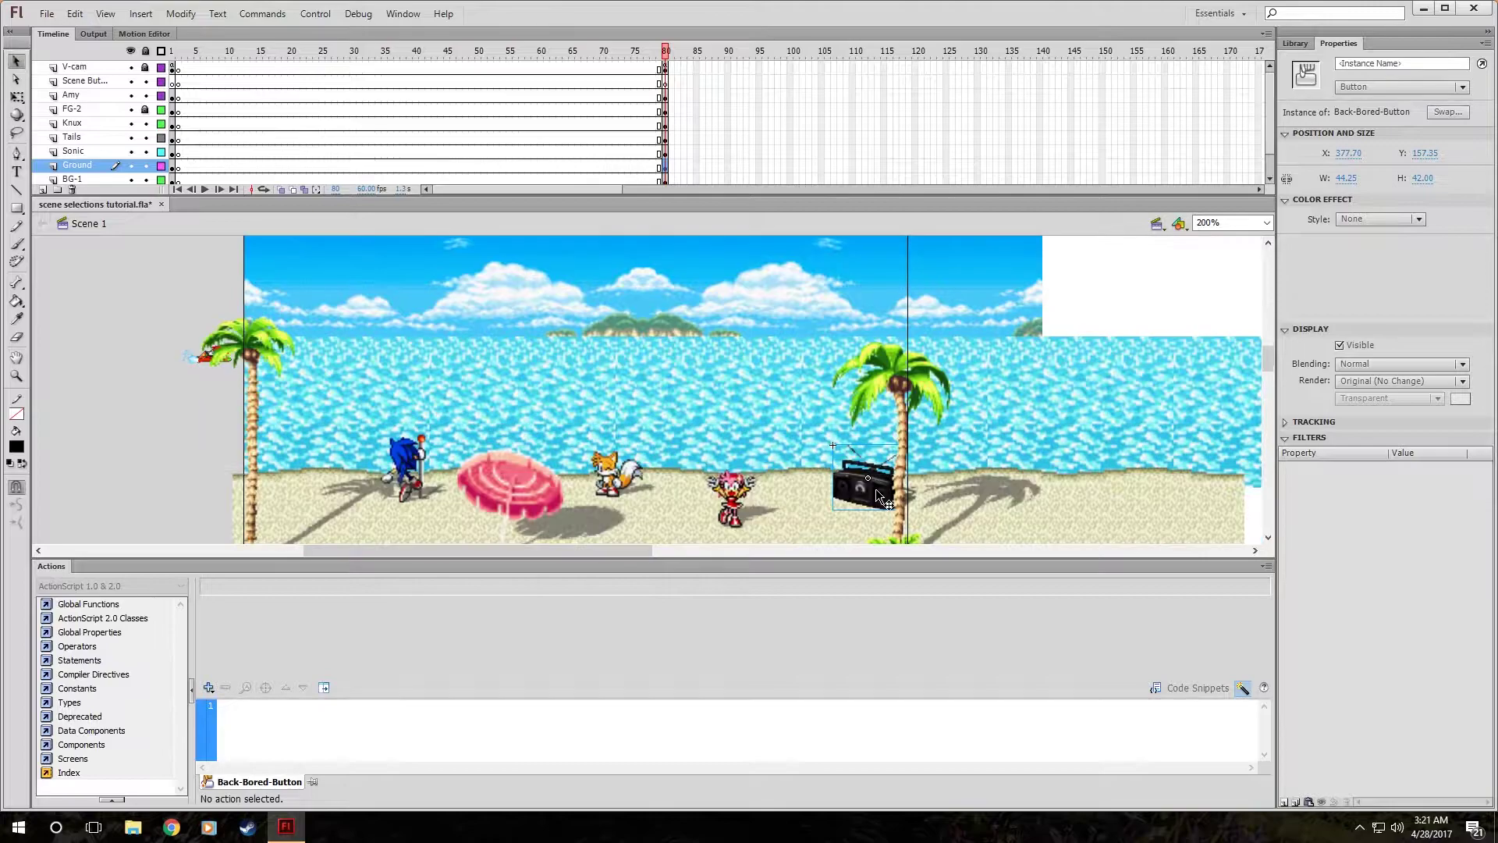
{"action": "left_click", "coordinate": [208, 690]}
{"action": "mouse_move", "coordinate": [265, 496]}
{"action": "mouse_move", "coordinate": [461, 514]}
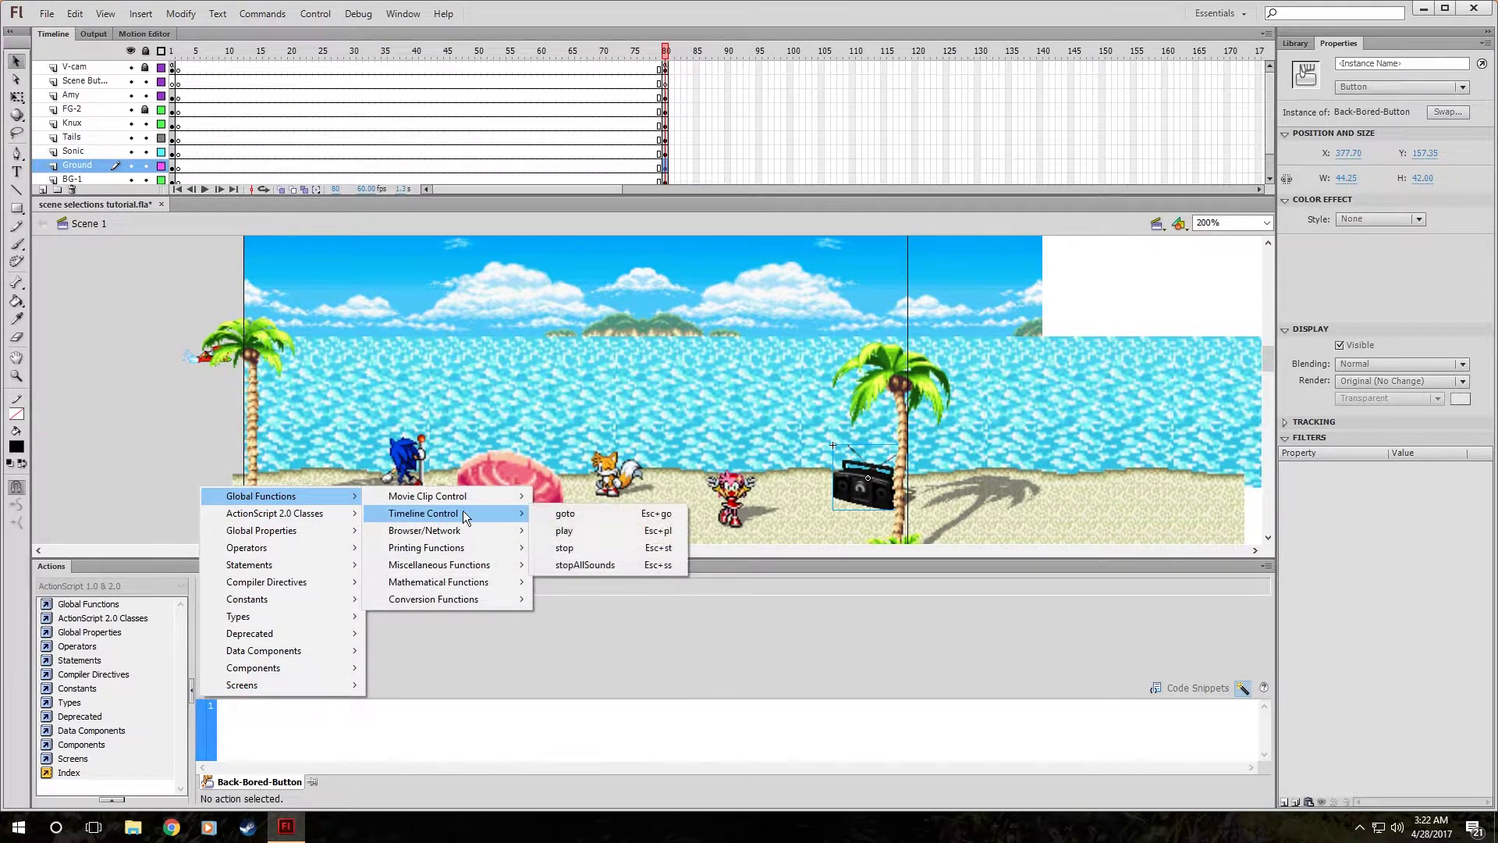
{"action": "left_click", "coordinate": [565, 513]}
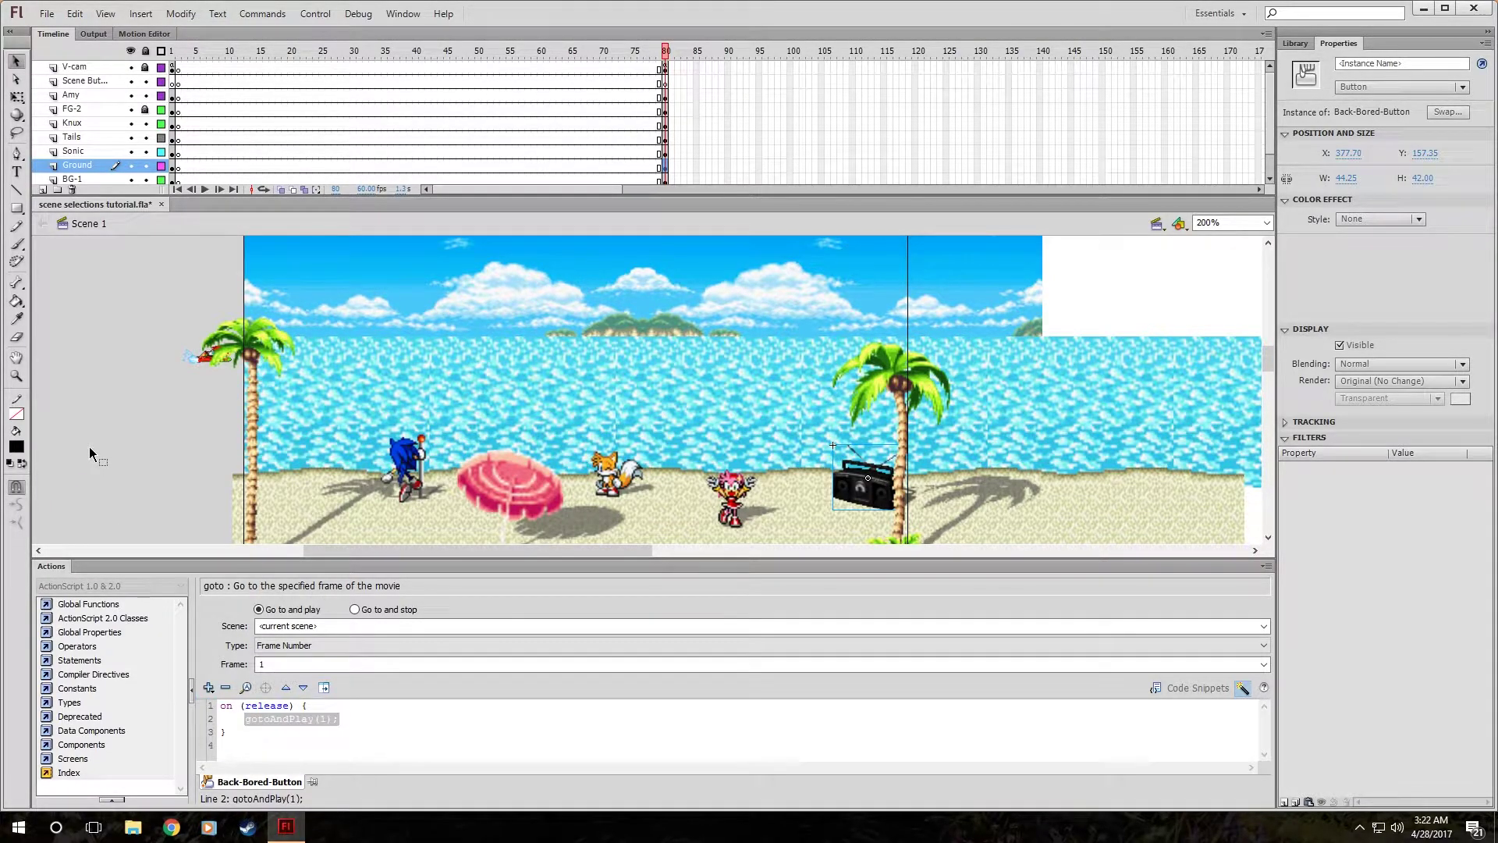
{"action": "key", "text": "ctrl+Return"}
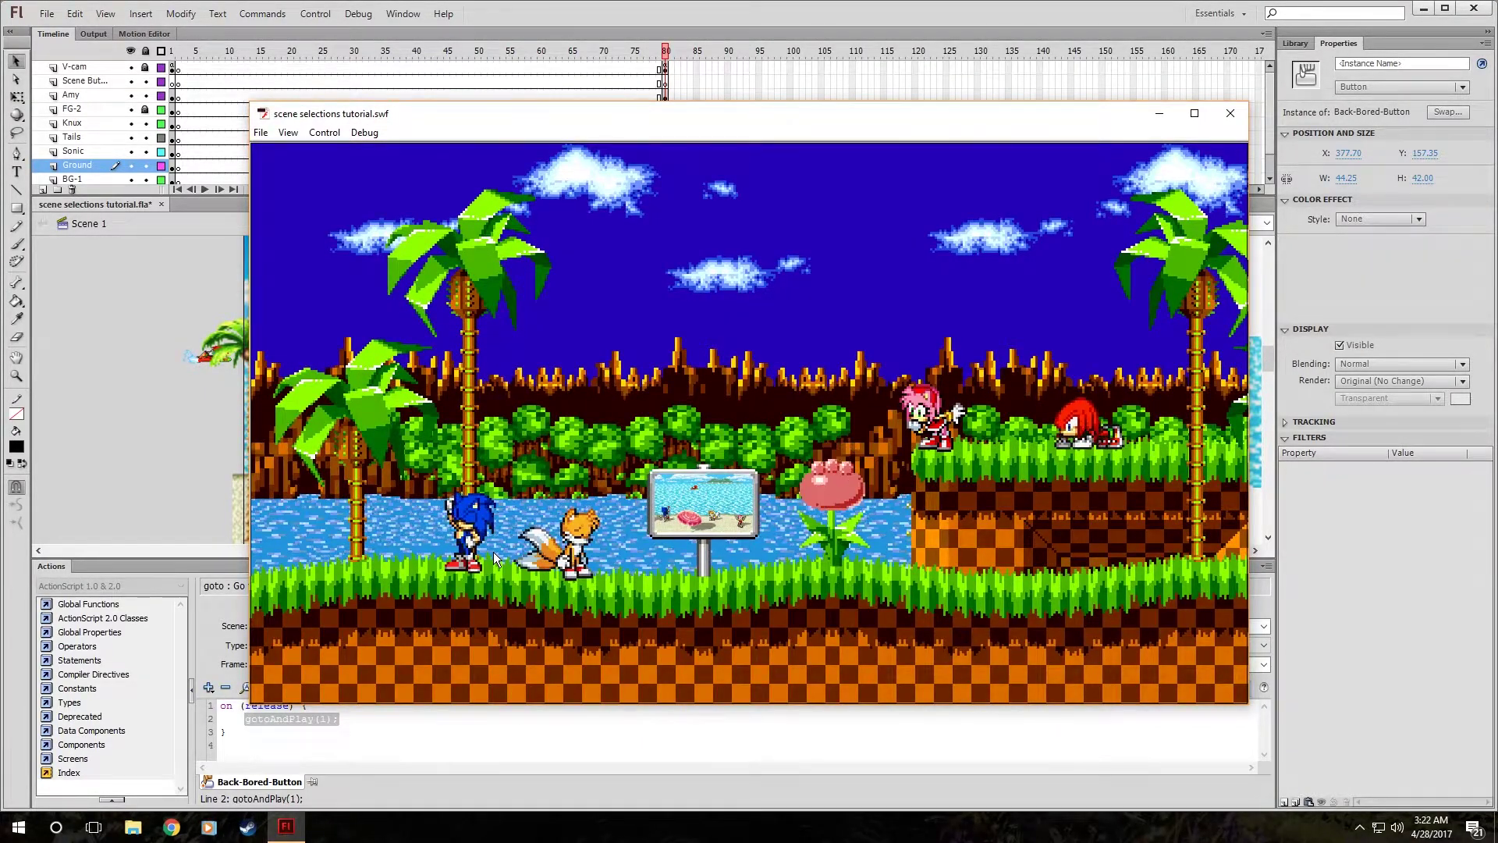
In the test movie, enter the beach via the sign, click the boombox back to Green Hill, then close.
{"action": "left_click", "coordinate": [702, 517]}
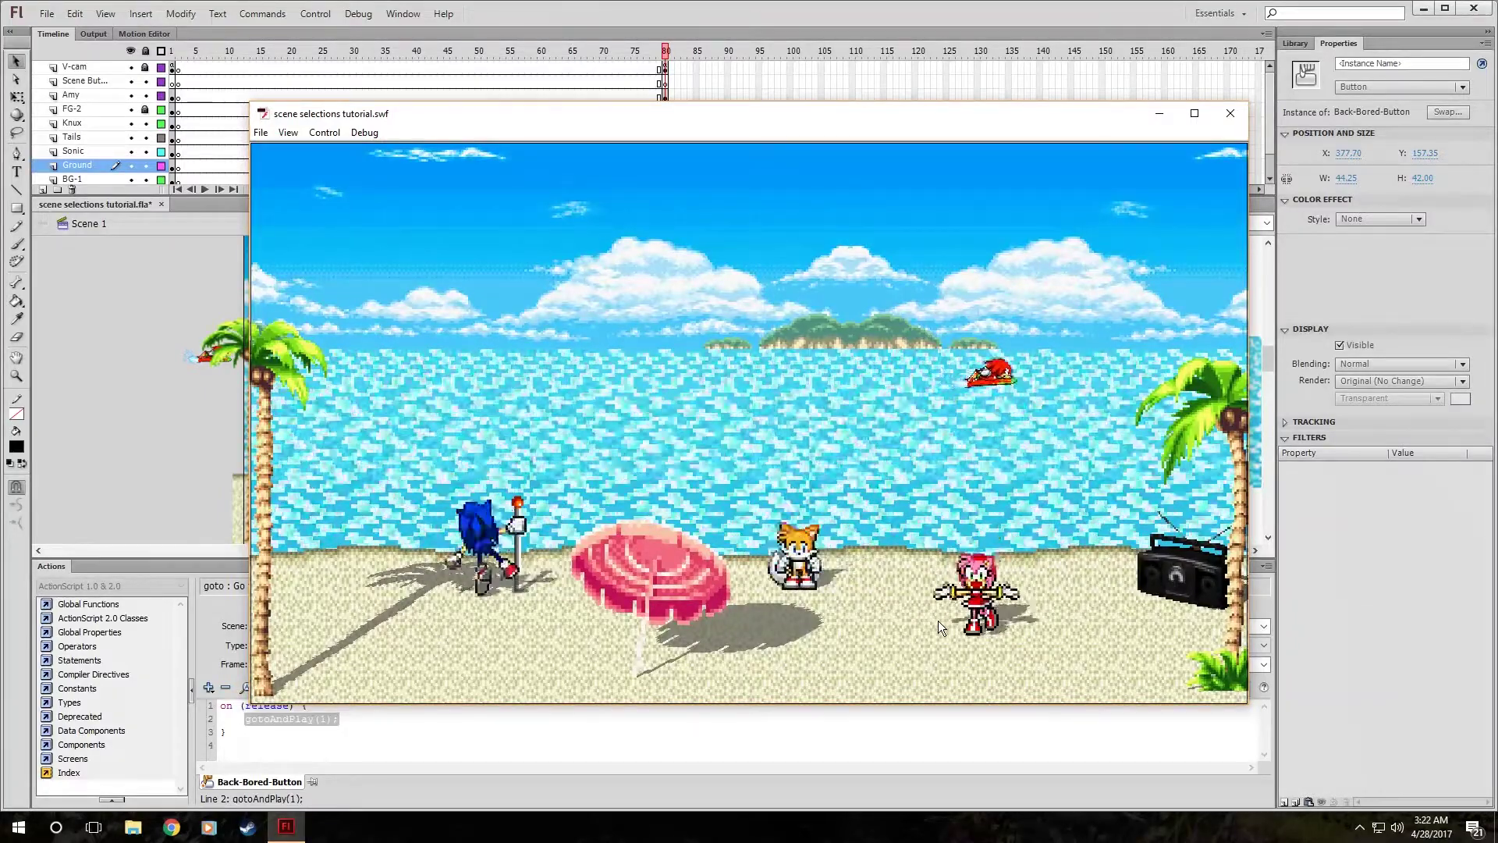
{"action": "mouse_move", "coordinate": [1180, 607]}
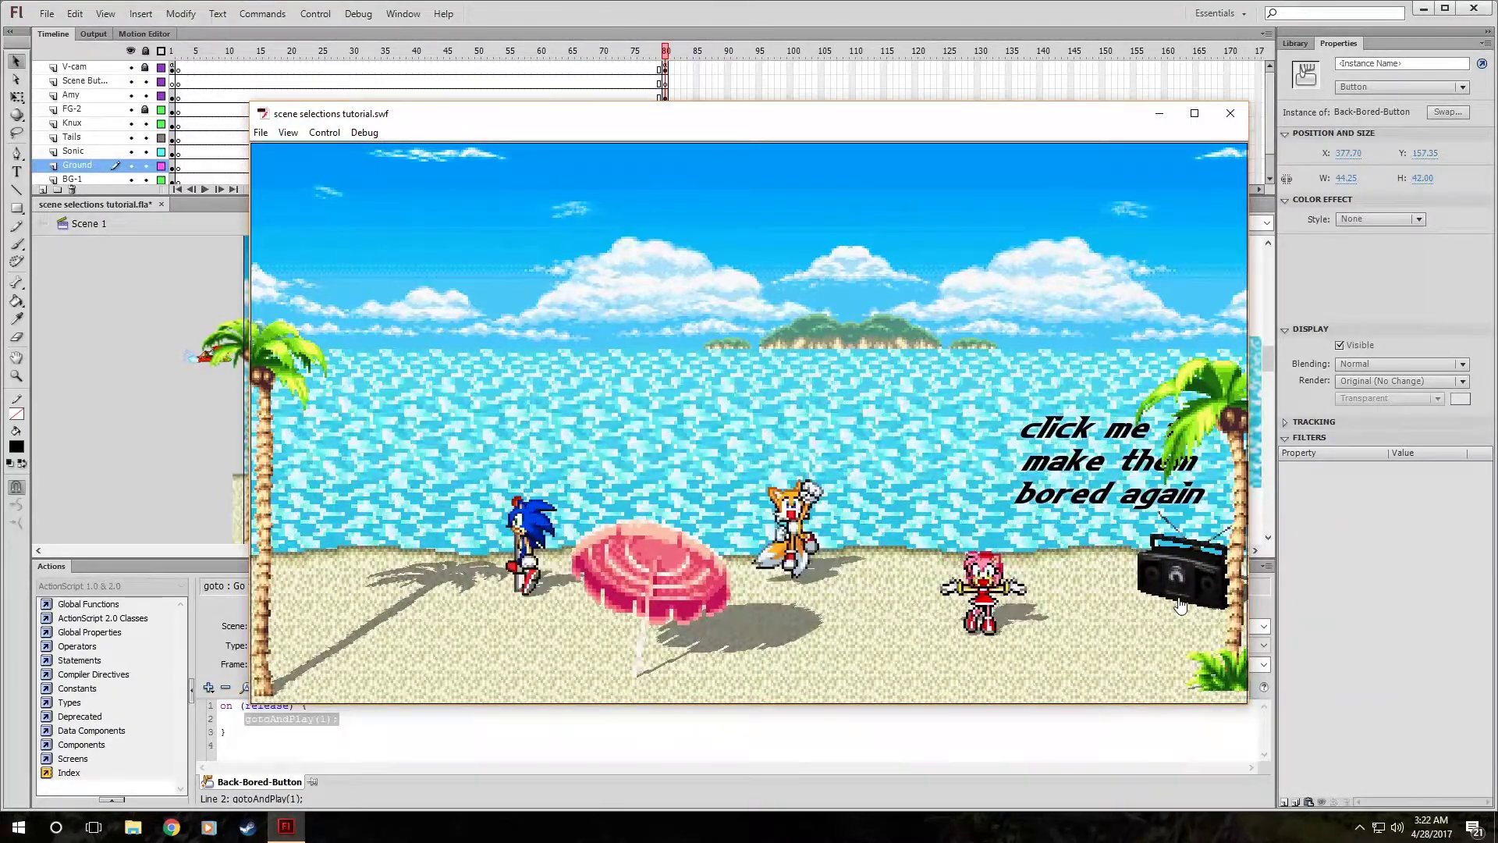
{"action": "left_click", "coordinate": [1175, 600]}
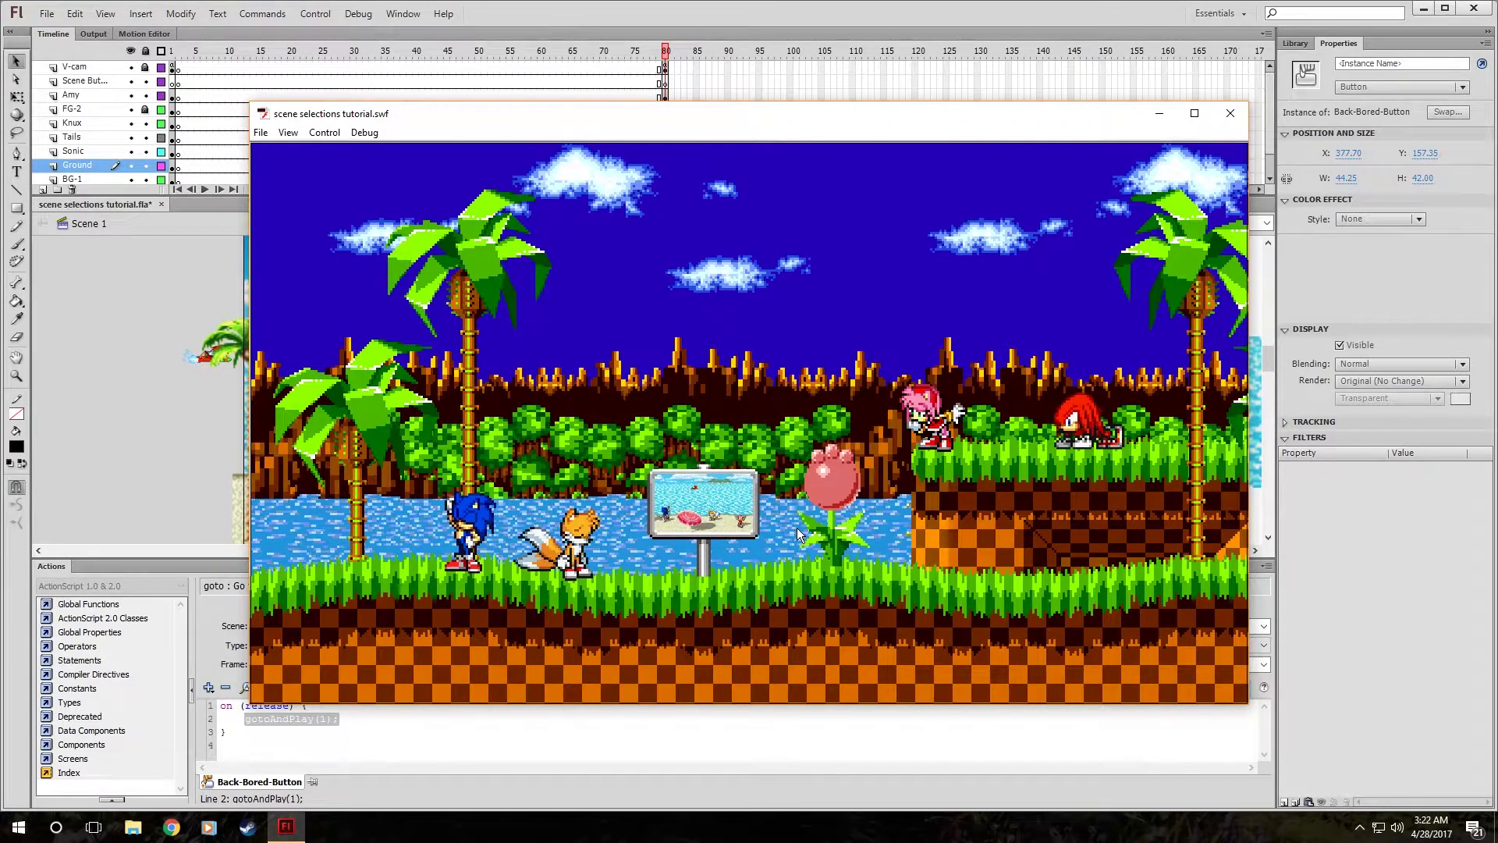
{"action": "left_click", "coordinate": [1230, 113]}
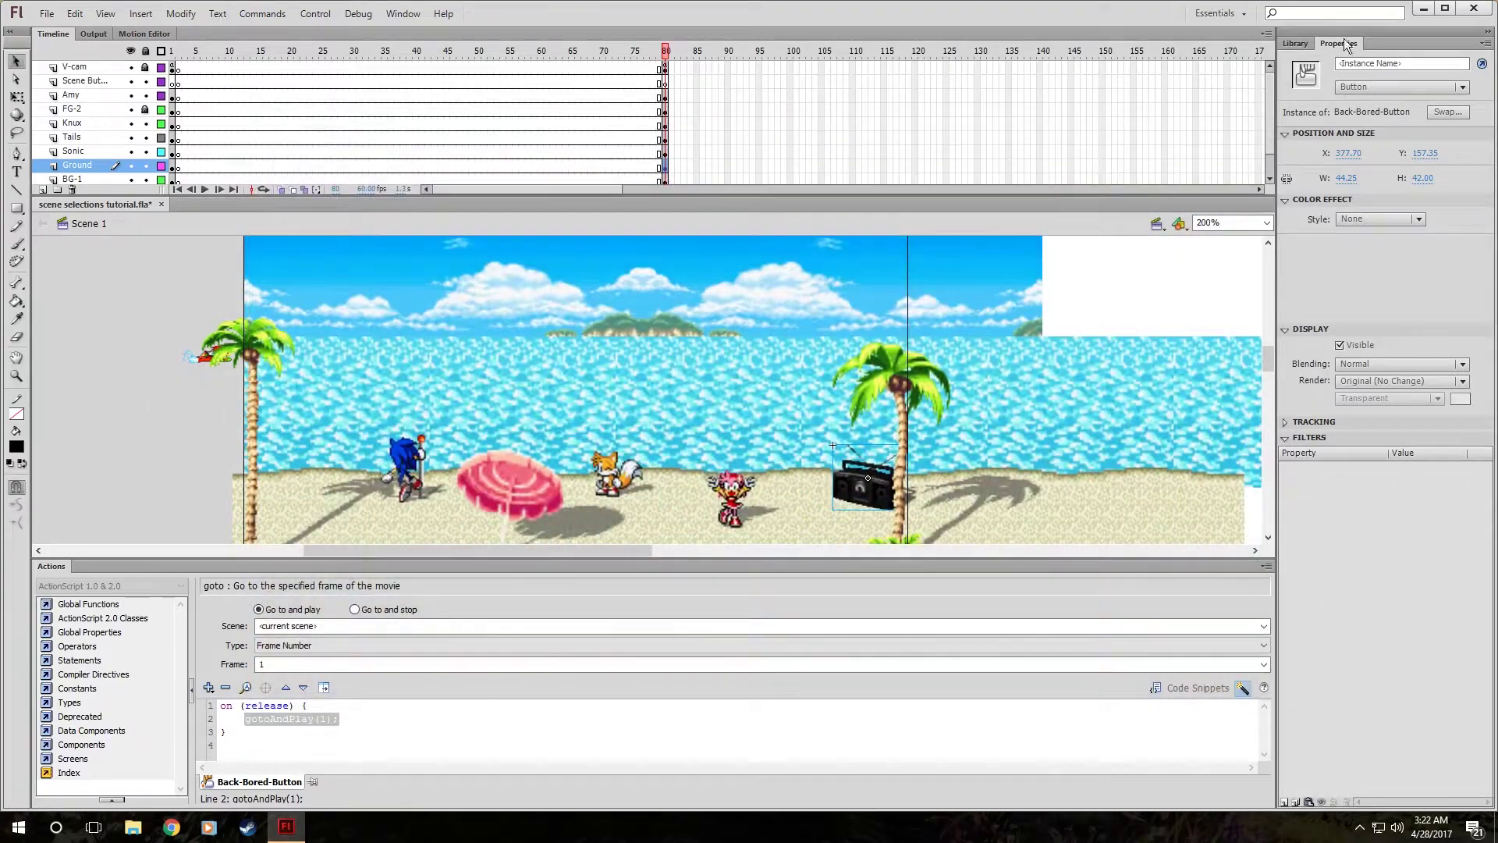
Quit Flash without saving and launch the skip buttons checkpoint movie from Flash Stuff > A Sonic & Shadow Battle > Movie.
{"action": "left_click", "coordinate": [1475, 9]}
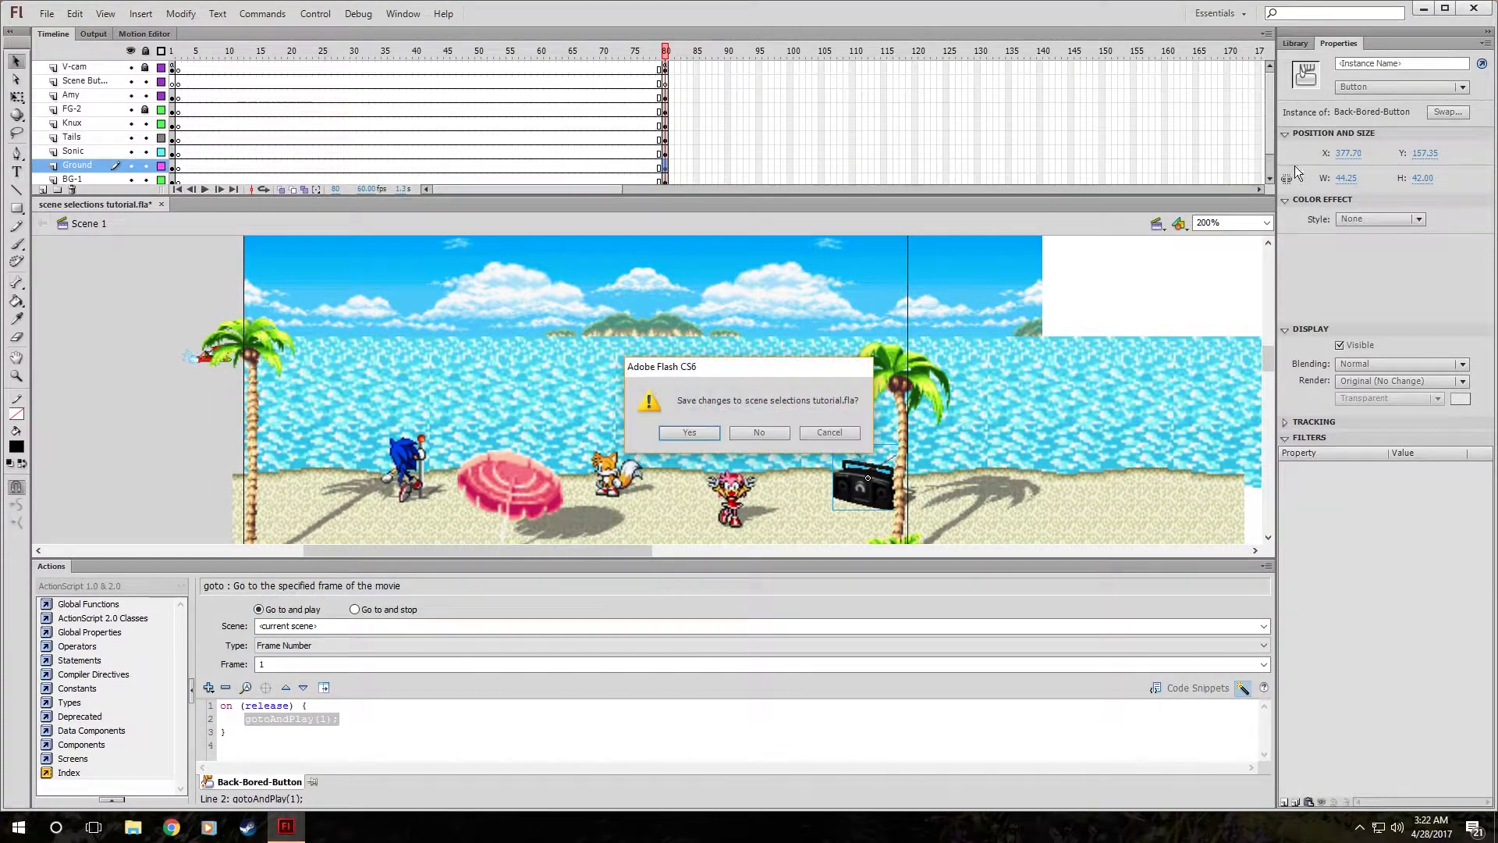
{"action": "left_click", "coordinate": [765, 435]}
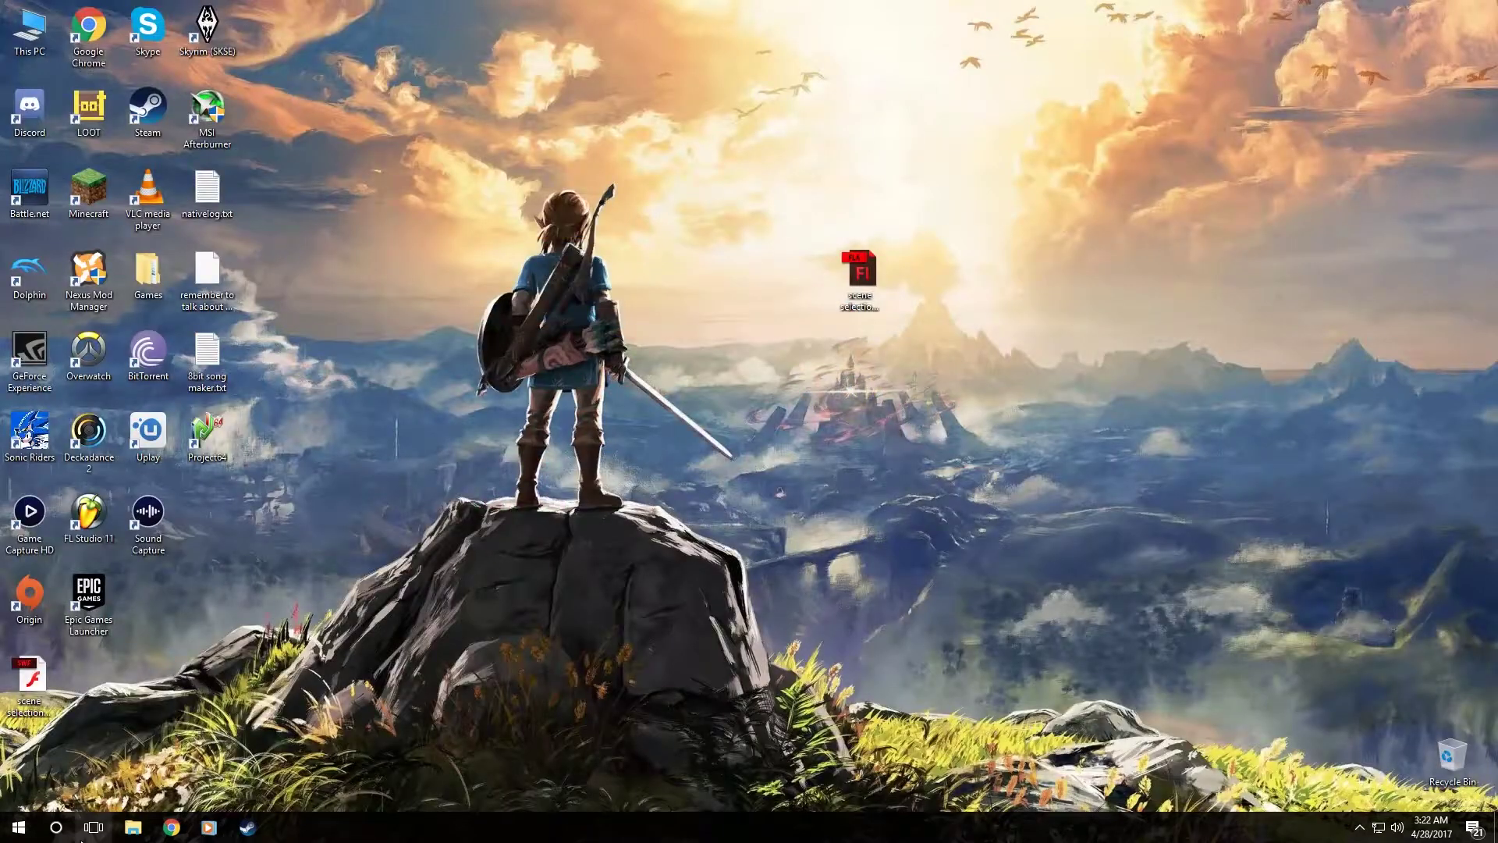
{"action": "left_click", "coordinate": [132, 830]}
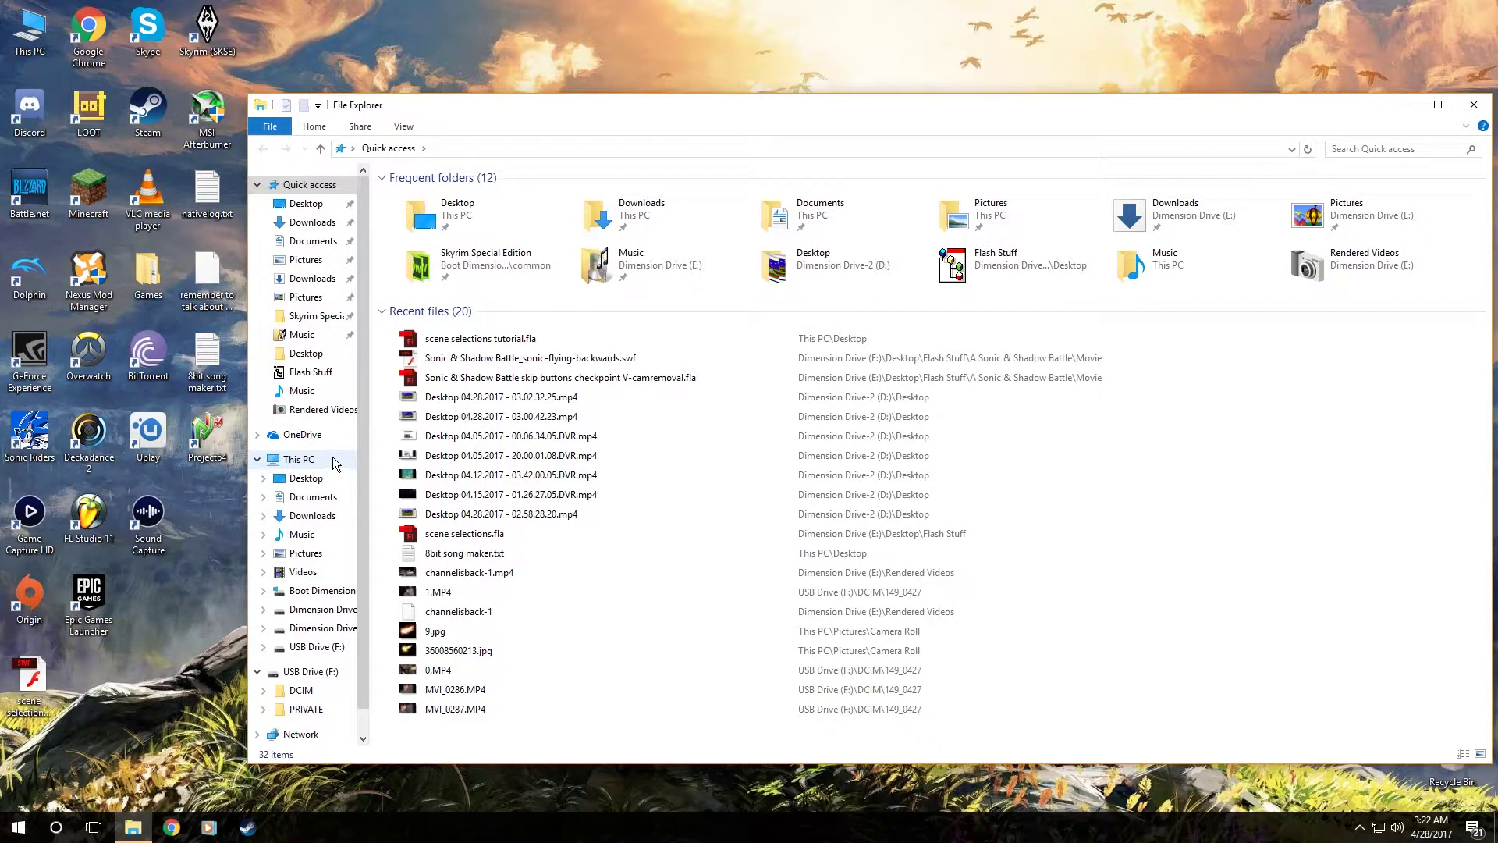
{"action": "left_click", "coordinate": [311, 372]}
{"action": "double_click", "coordinate": [442, 197]}
{"action": "double_click", "coordinate": [442, 199]}
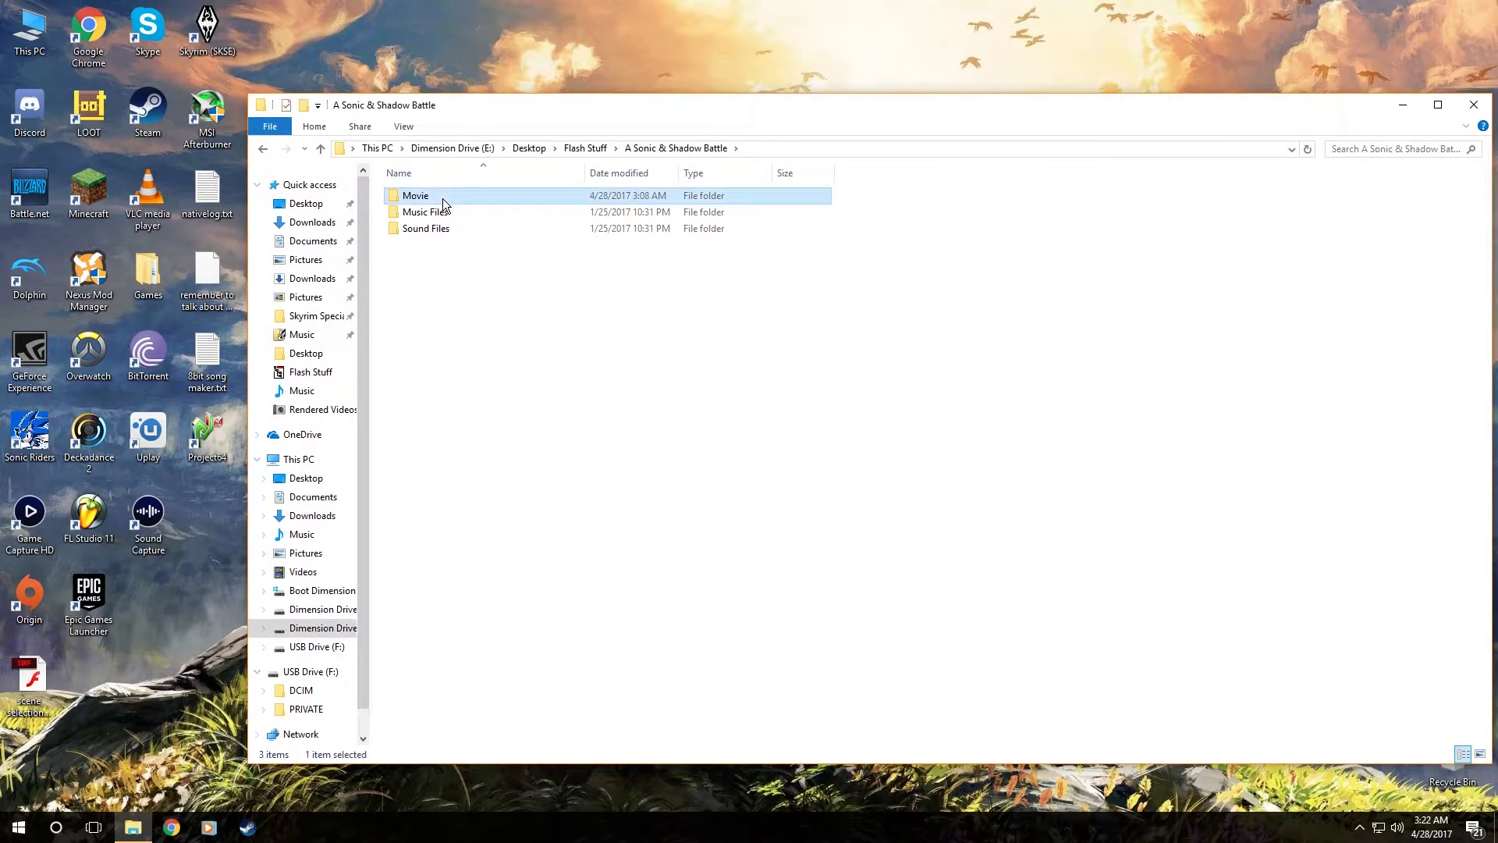
{"action": "double_click", "coordinate": [443, 212]}
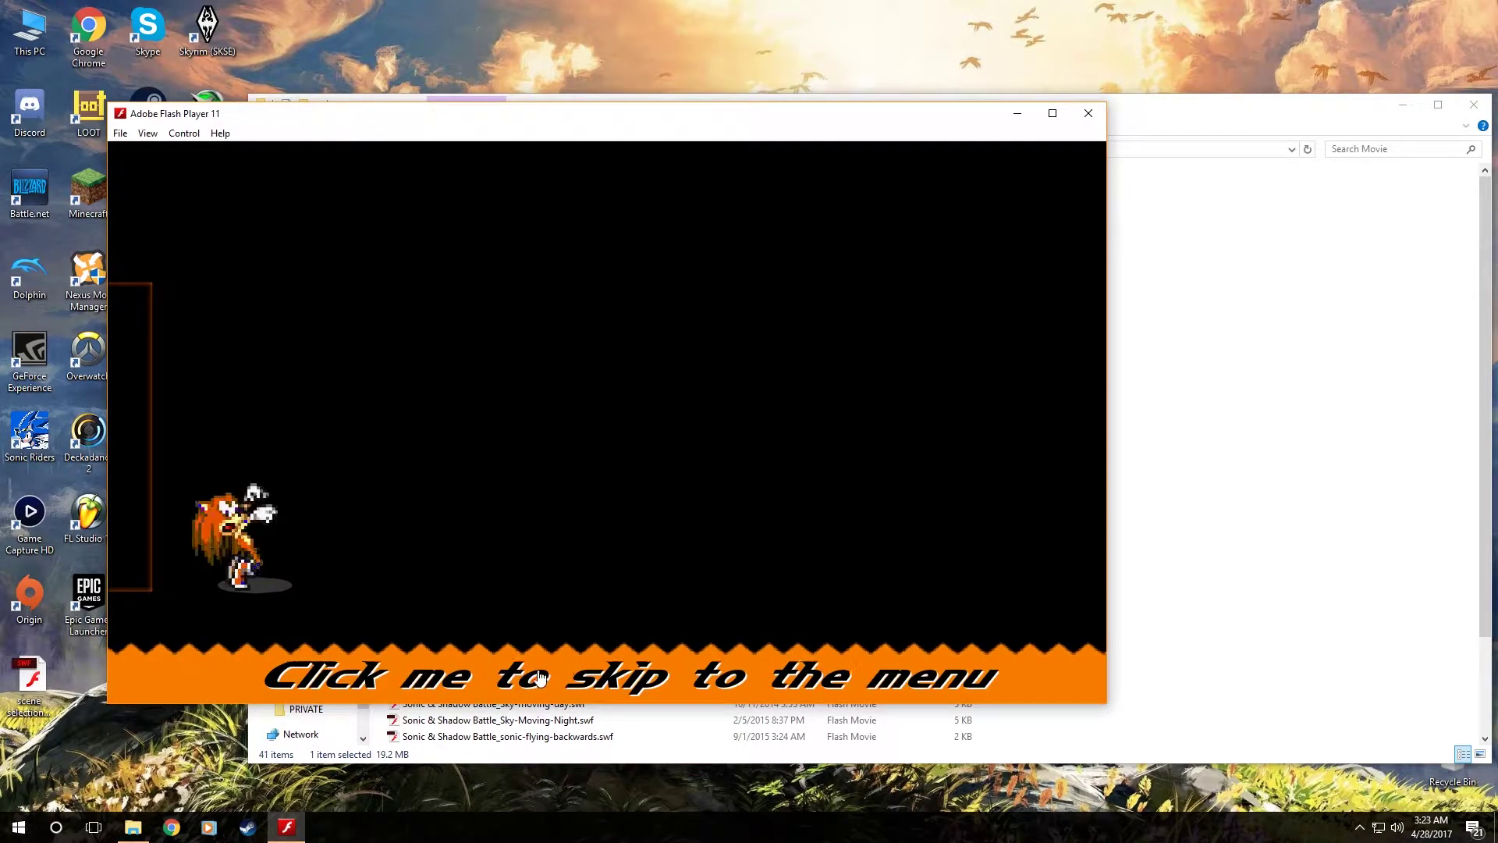
Skip the intro, open Shadow's Scene Selection menu, and play The Decision scene.
{"action": "left_click", "coordinate": [602, 682]}
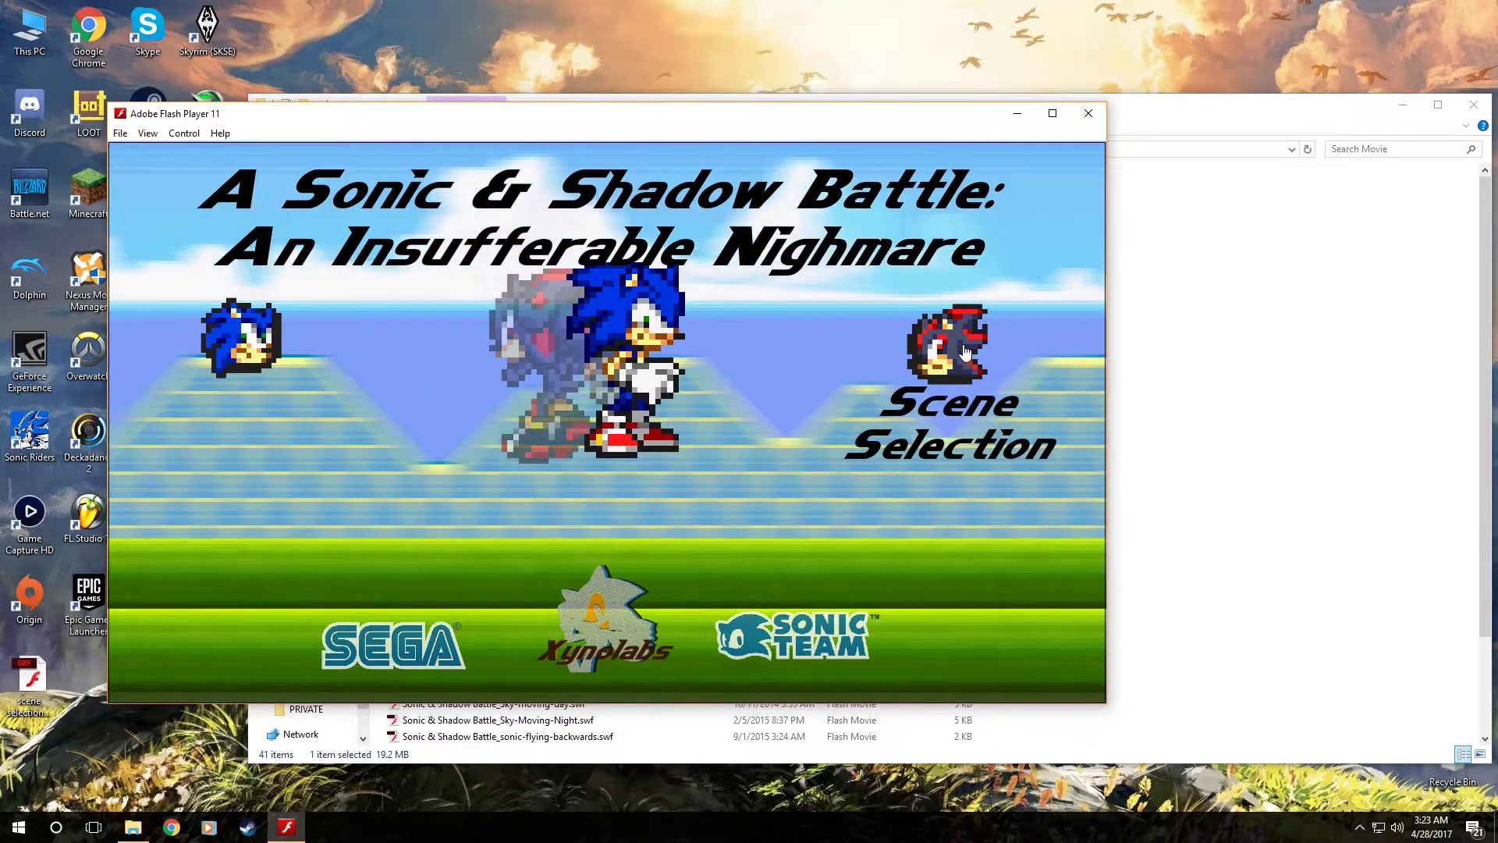
{"action": "left_click", "coordinate": [965, 353]}
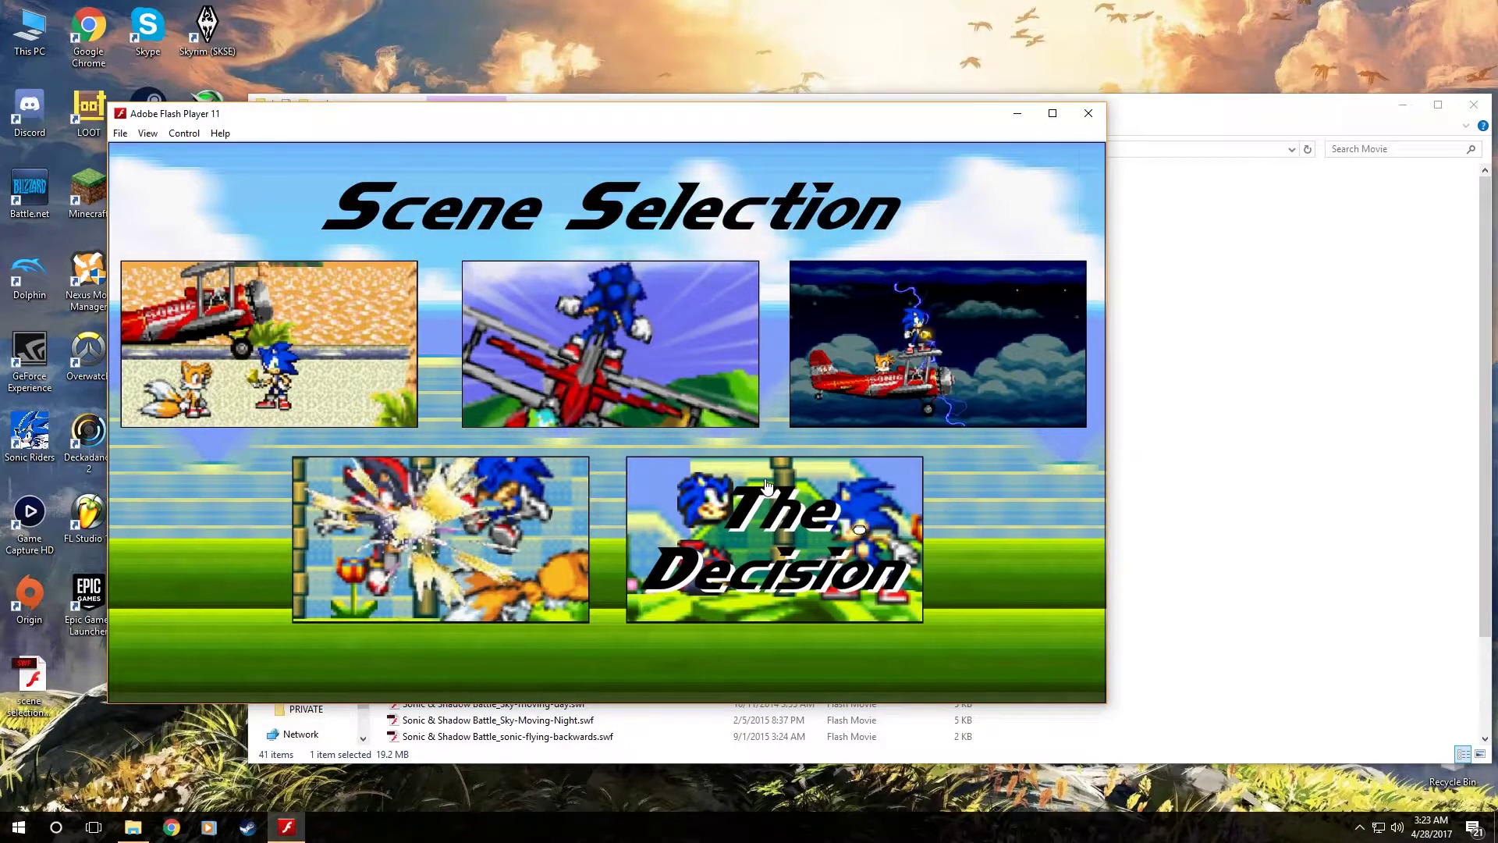
{"action": "left_click", "coordinate": [771, 482]}
Close Flash Player and Explorer, then open scene selections tutorial.fla from the desktop.
{"action": "left_click", "coordinate": [1088, 113]}
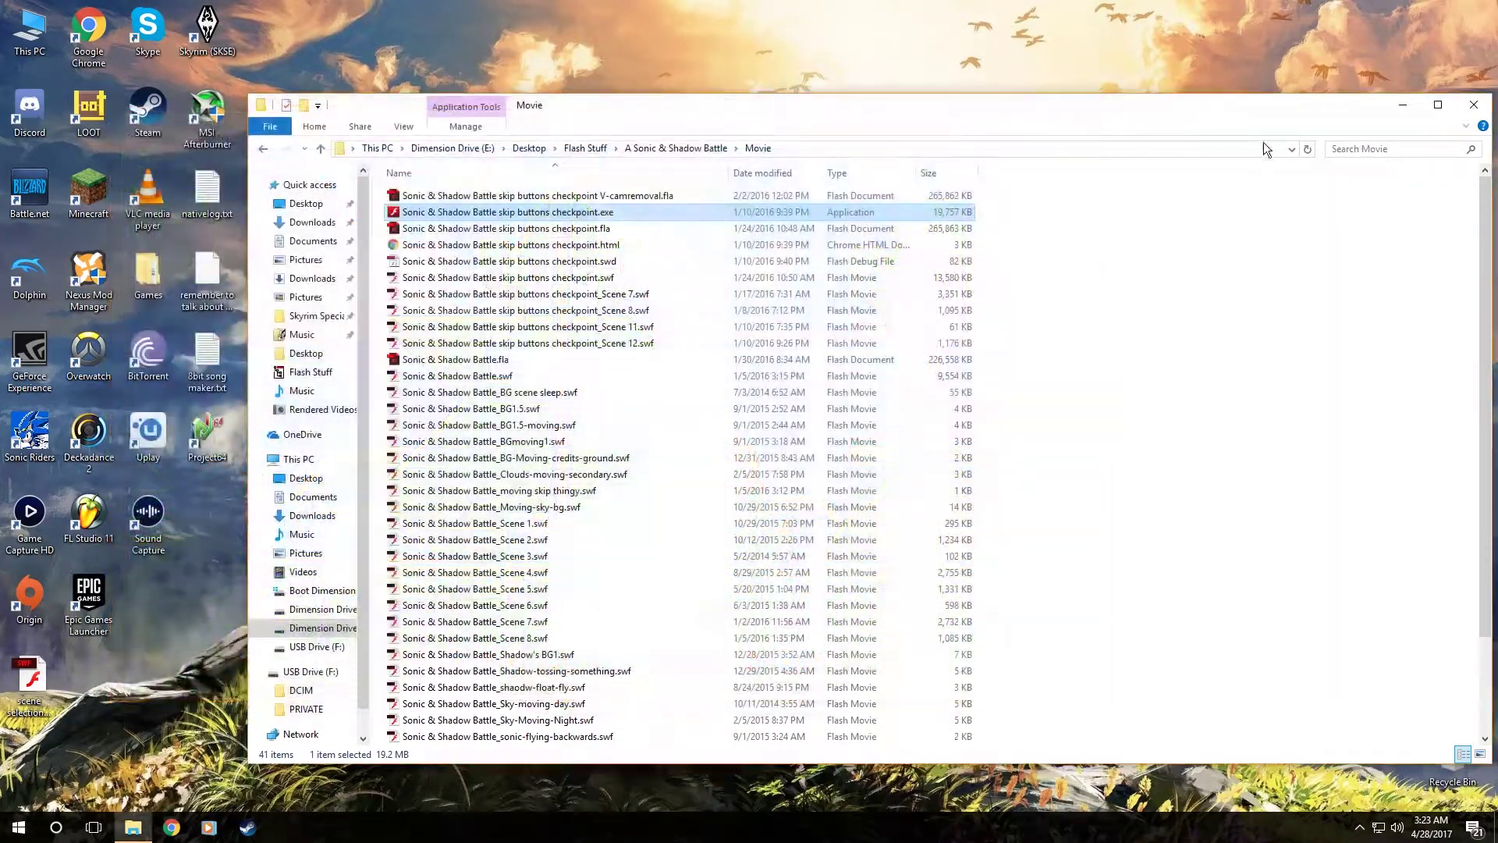
{"action": "left_click", "coordinate": [1474, 104]}
{"action": "double_click", "coordinate": [855, 271]}
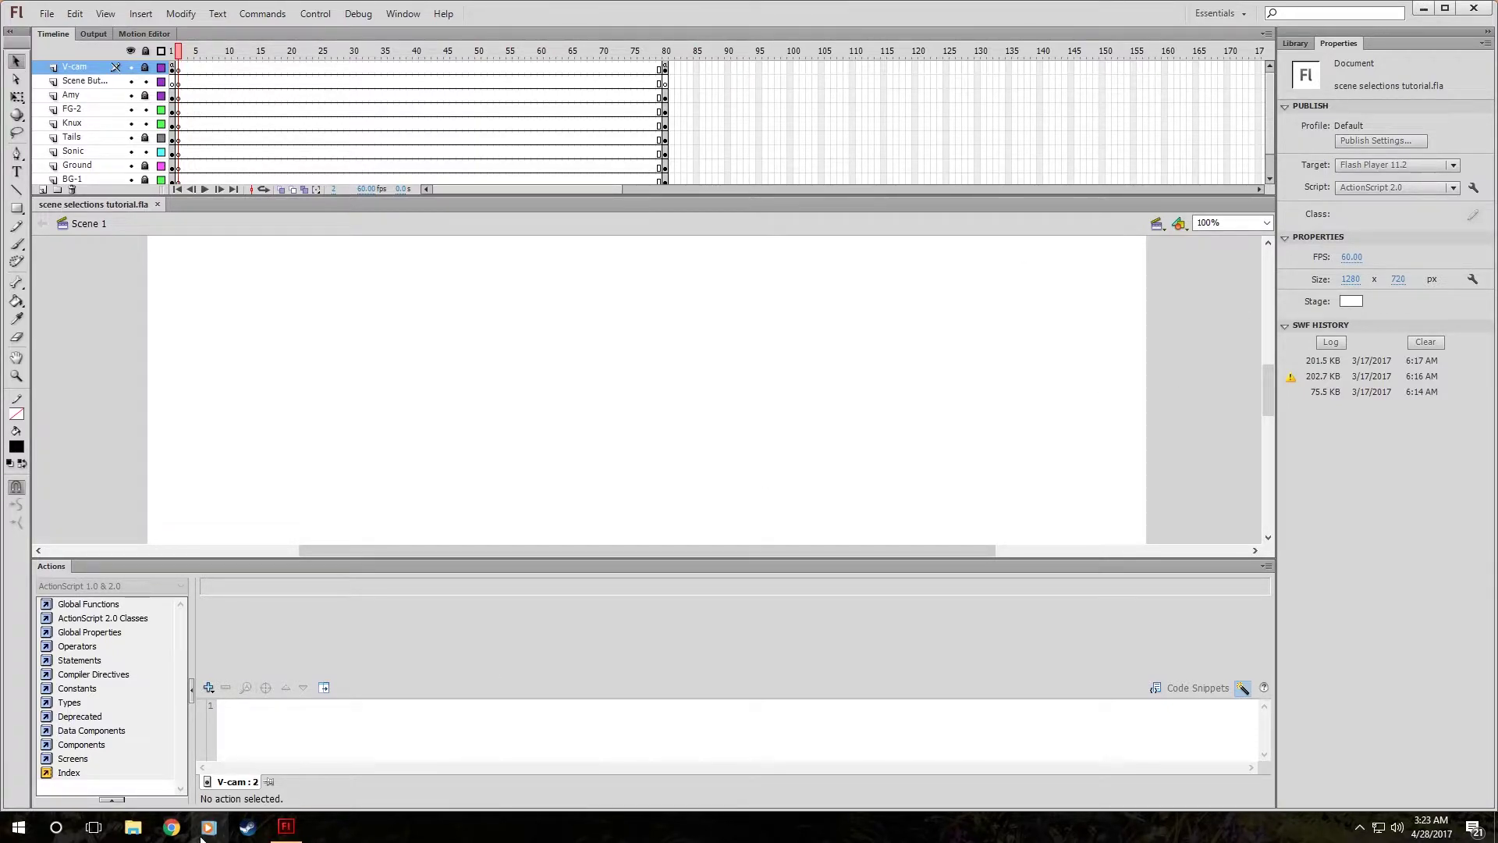
Visit the Flash Stuff folder in File Explorer, then close Explorer.
{"action": "left_click", "coordinate": [133, 827]}
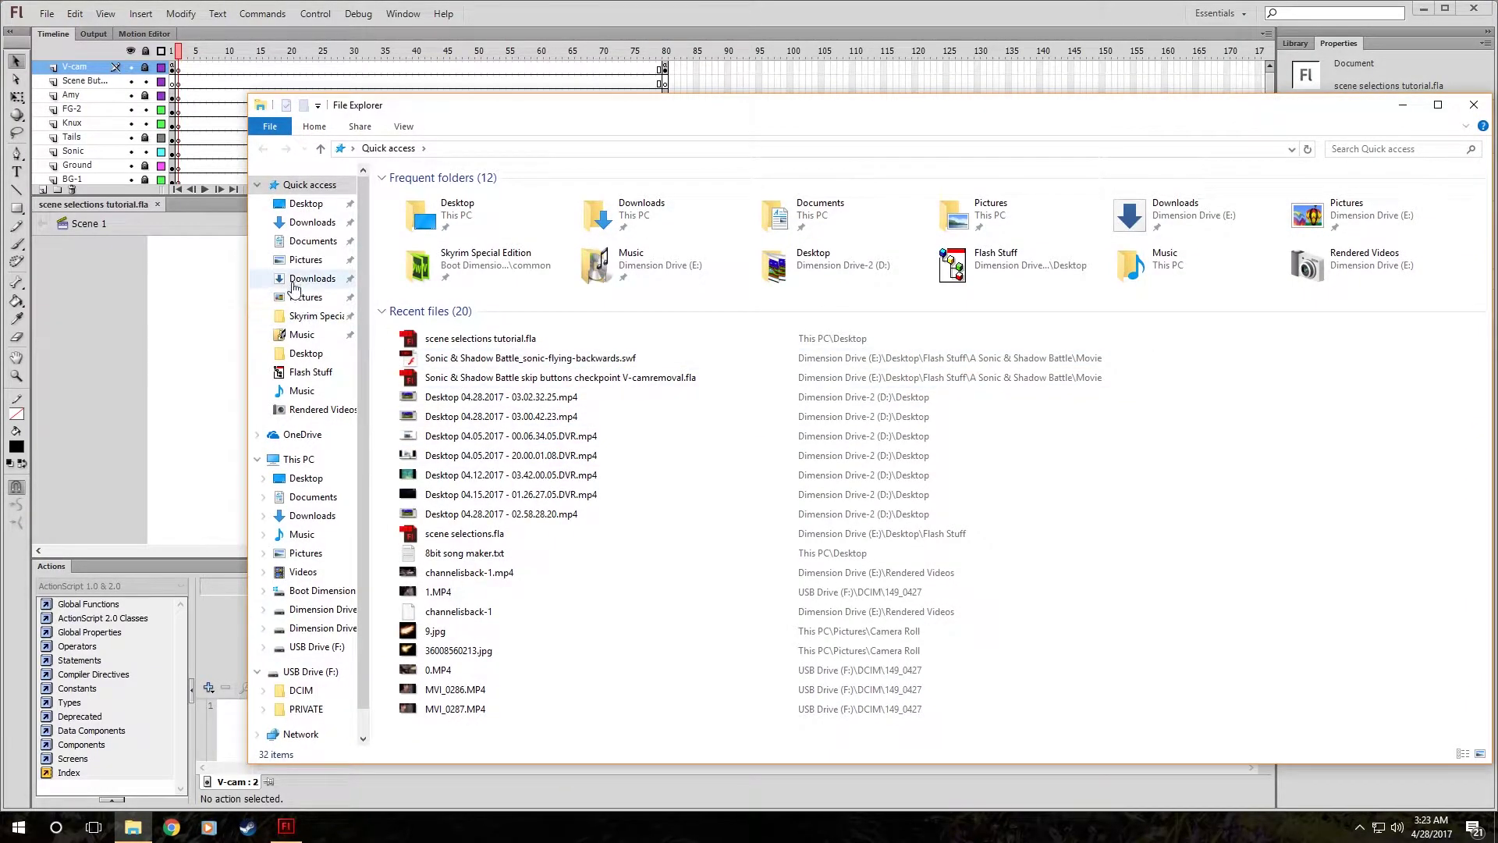
{"action": "left_click", "coordinate": [328, 373]}
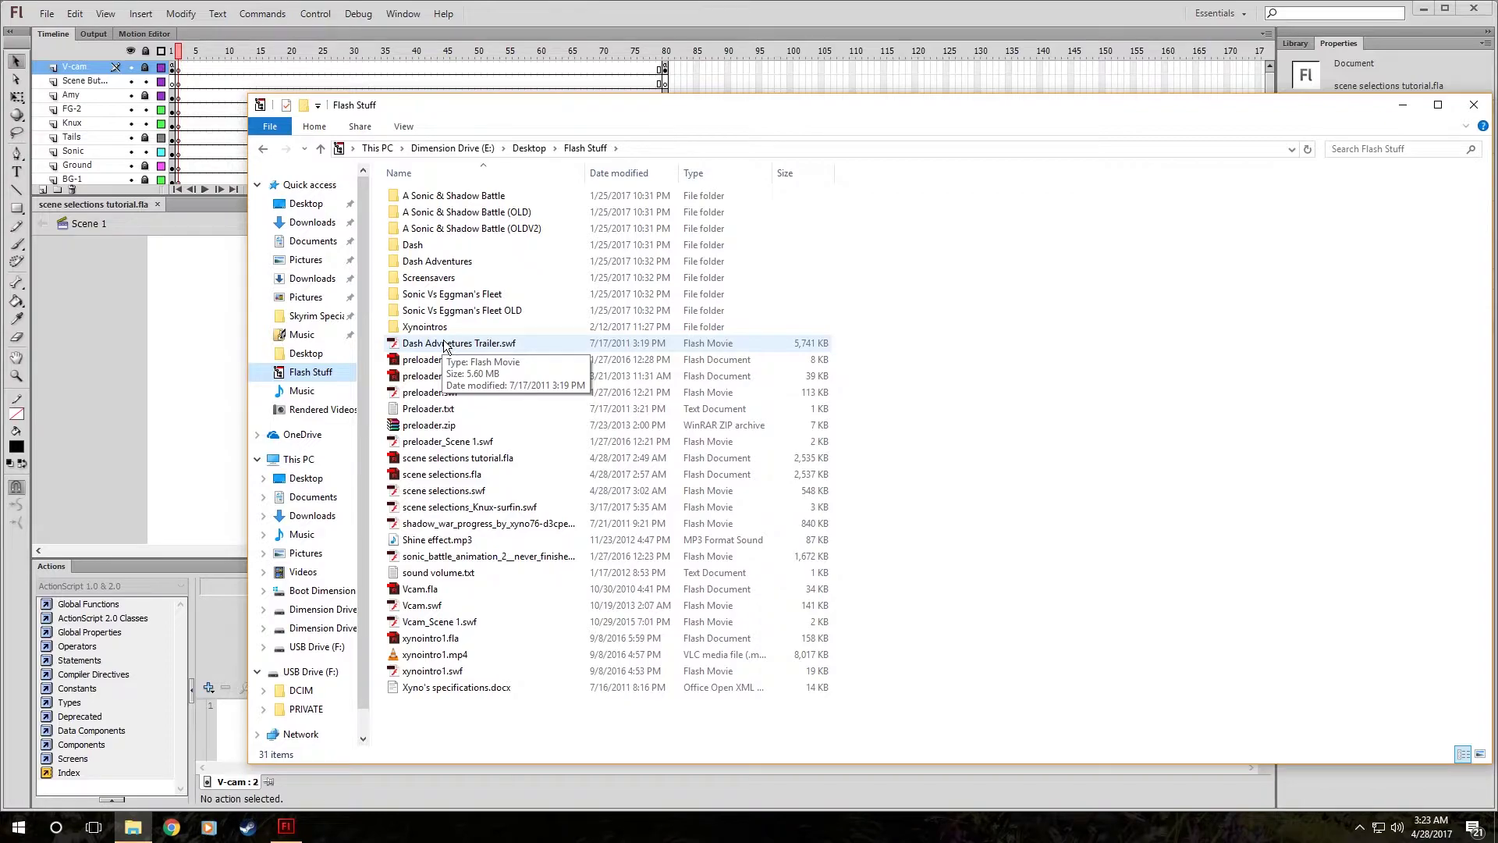
{"action": "left_click", "coordinate": [1473, 105]}
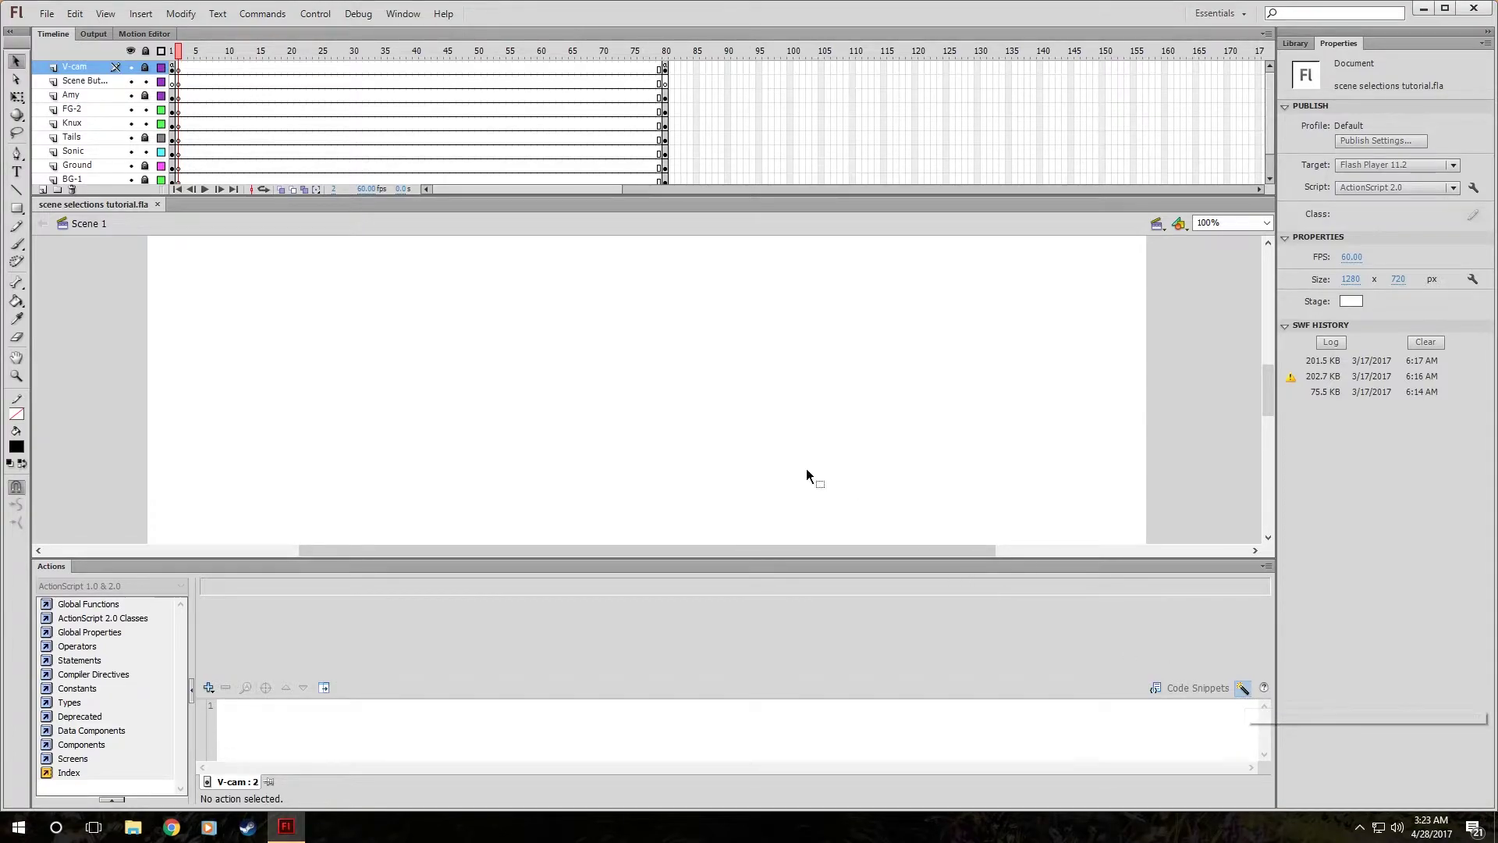
Open scene selections.fla from the Flash Stuff folder, test-export it, and close the test window.
{"action": "left_click", "coordinate": [171, 78]}
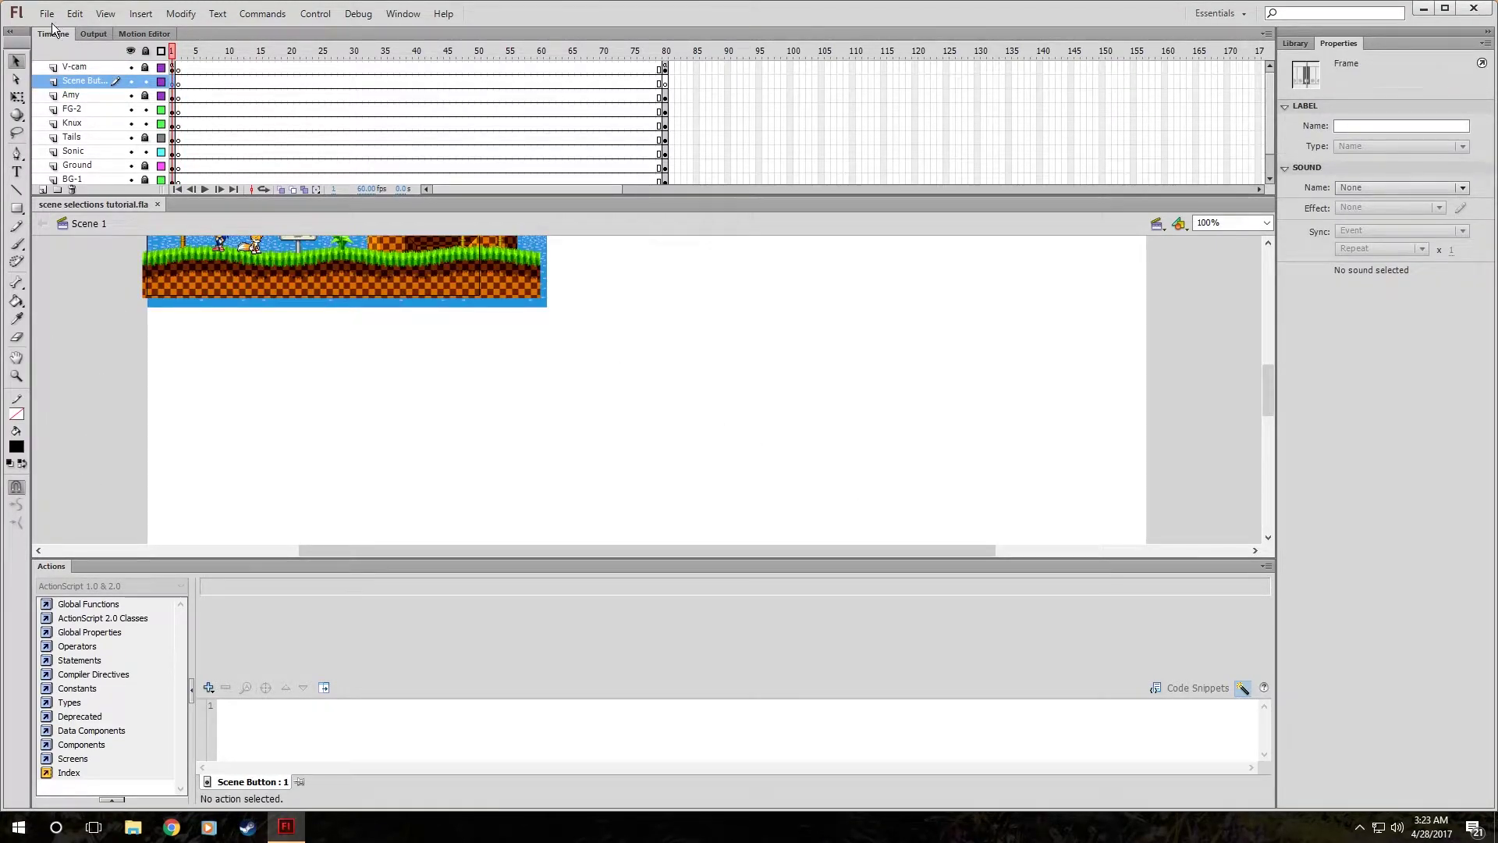
{"action": "left_click", "coordinate": [53, 13]}
{"action": "left_click", "coordinate": [66, 50]}
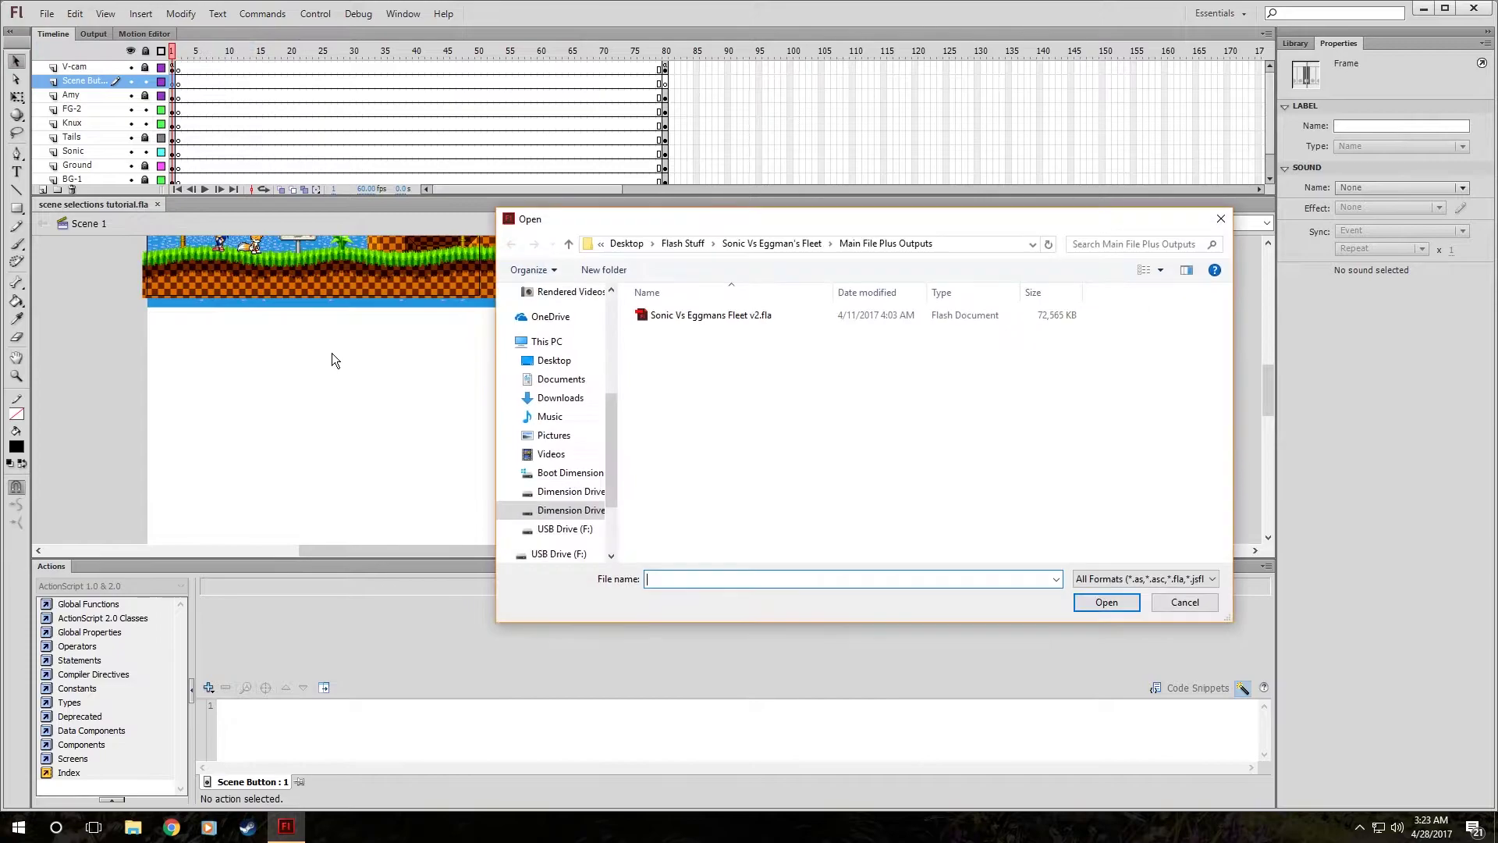
{"action": "left_click", "coordinate": [773, 243]}
{"action": "left_click", "coordinate": [832, 244]}
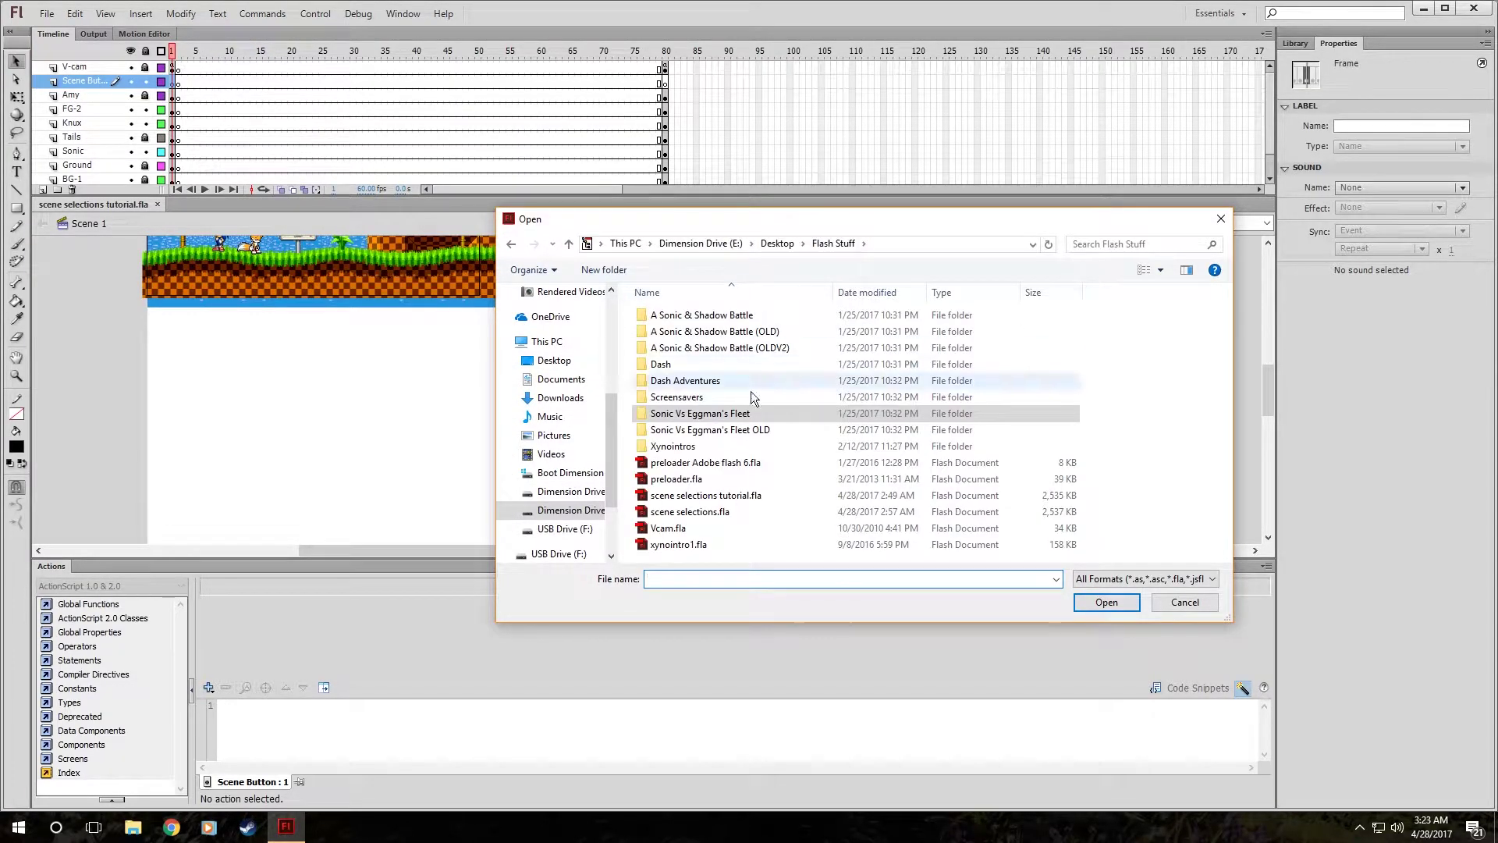
{"action": "double_click", "coordinate": [691, 511]}
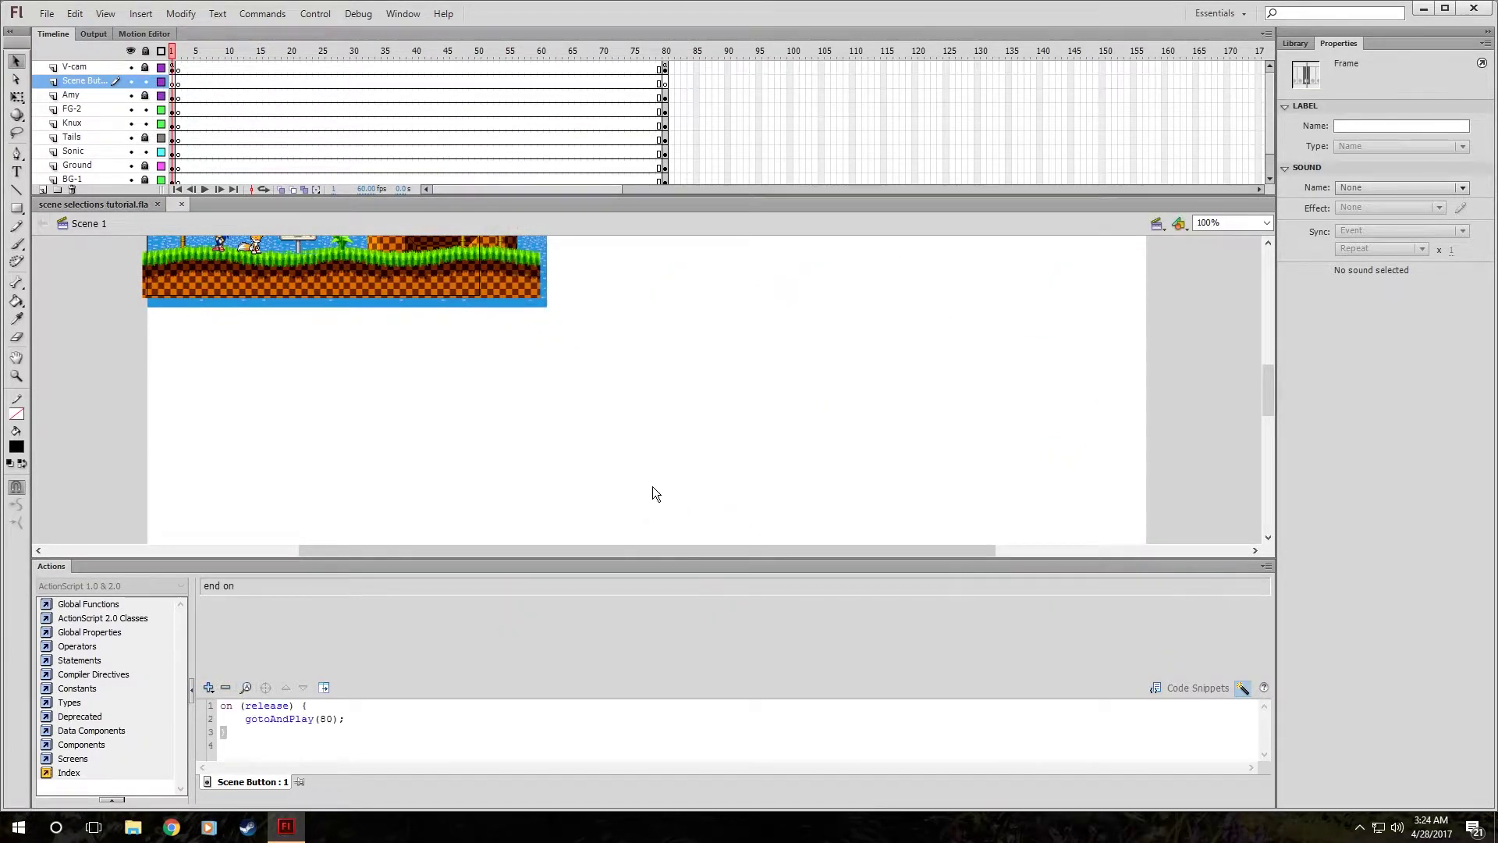
{"action": "key", "text": "ctrl+Return"}
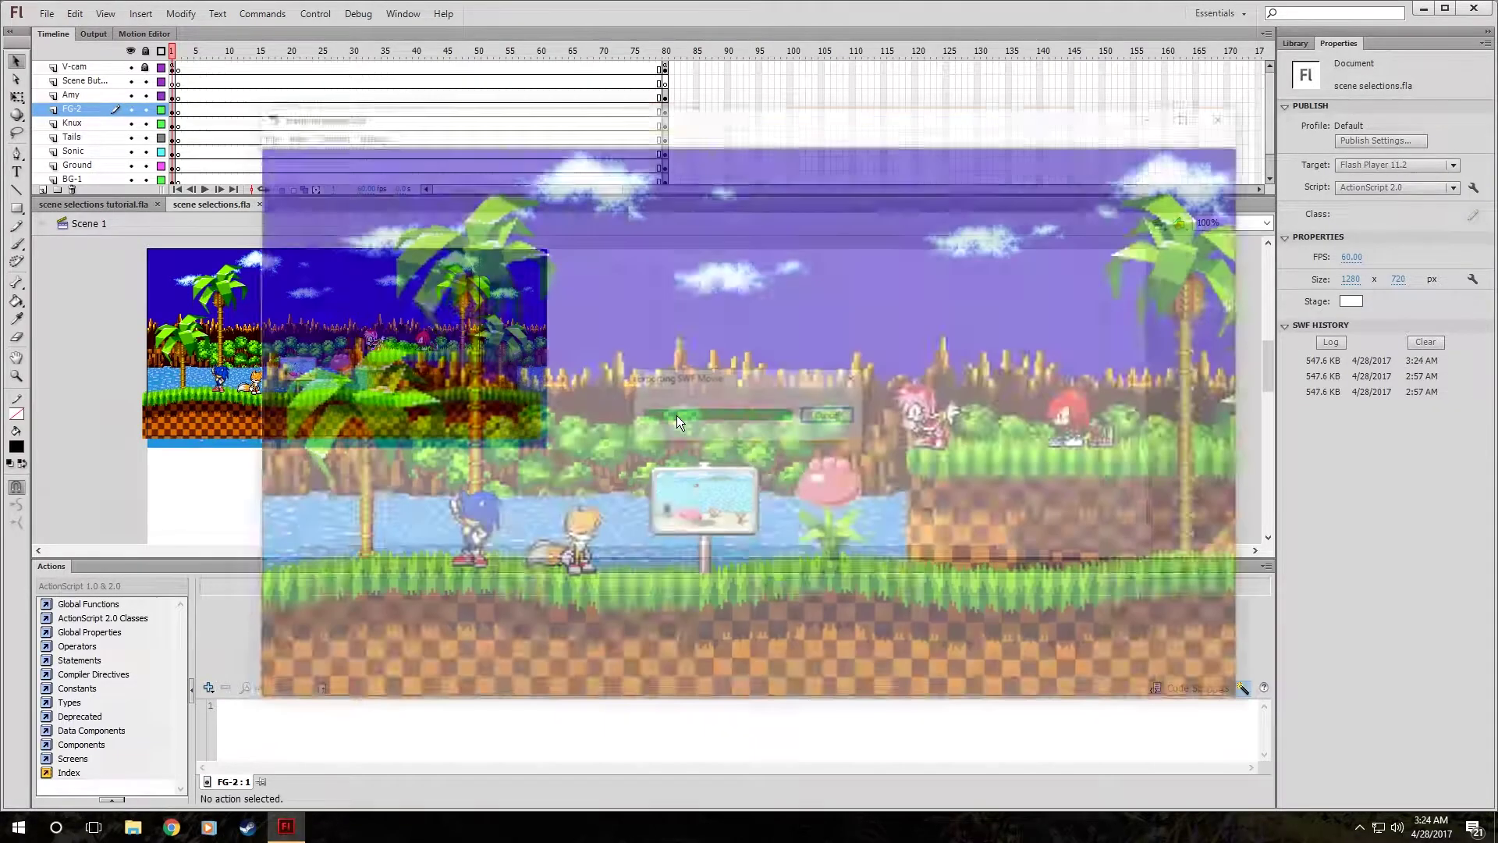
{"action": "key", "text": "ctrl+w"}
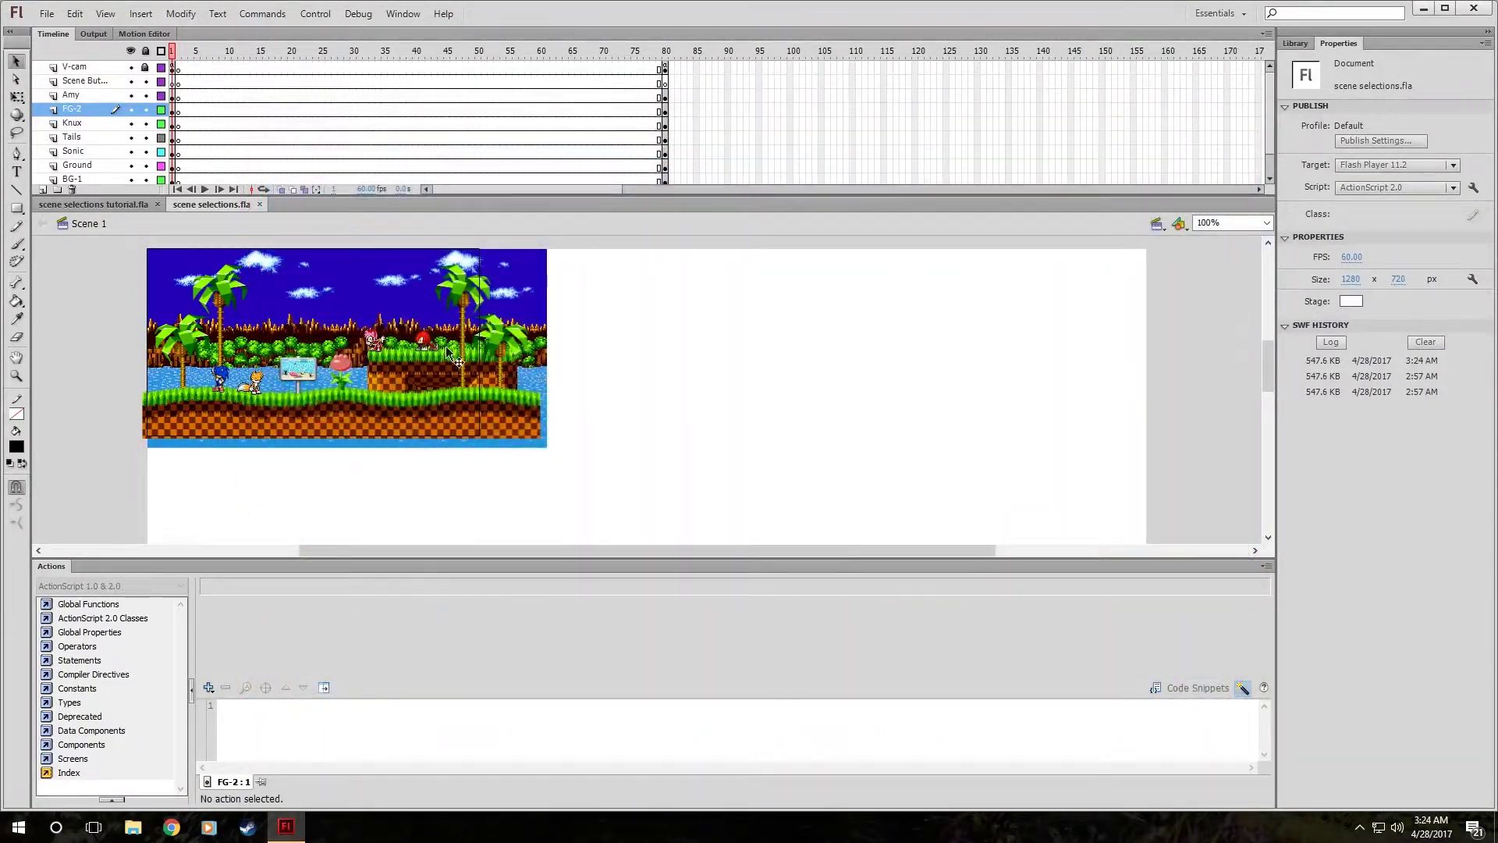
Add a stopAllSounds() call in an on (release) handler to the beach sign button's script.
{"action": "left_click", "coordinate": [298, 367]}
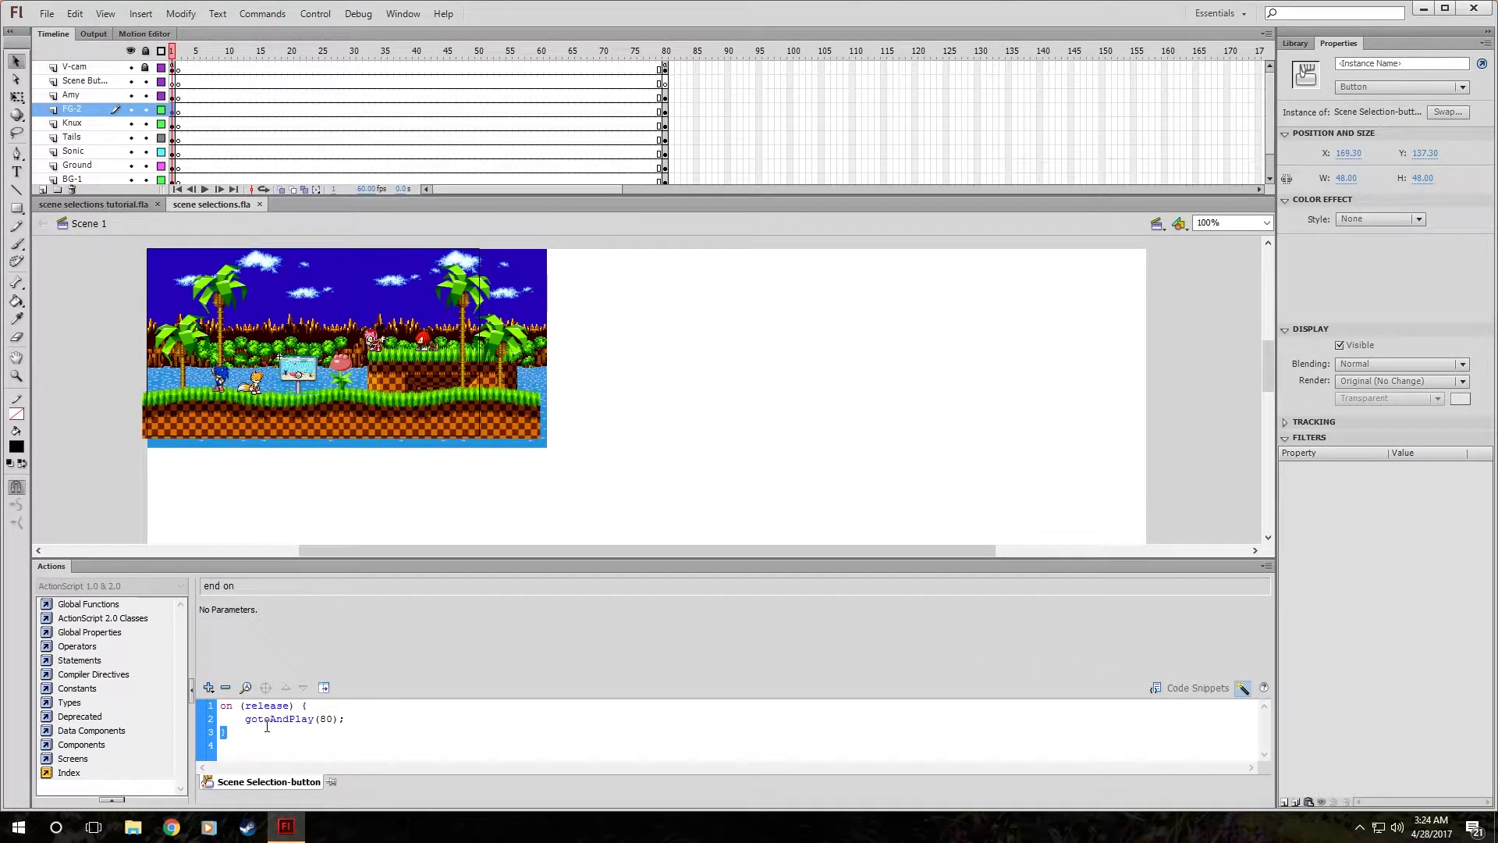
{"action": "left_click", "coordinate": [208, 688]}
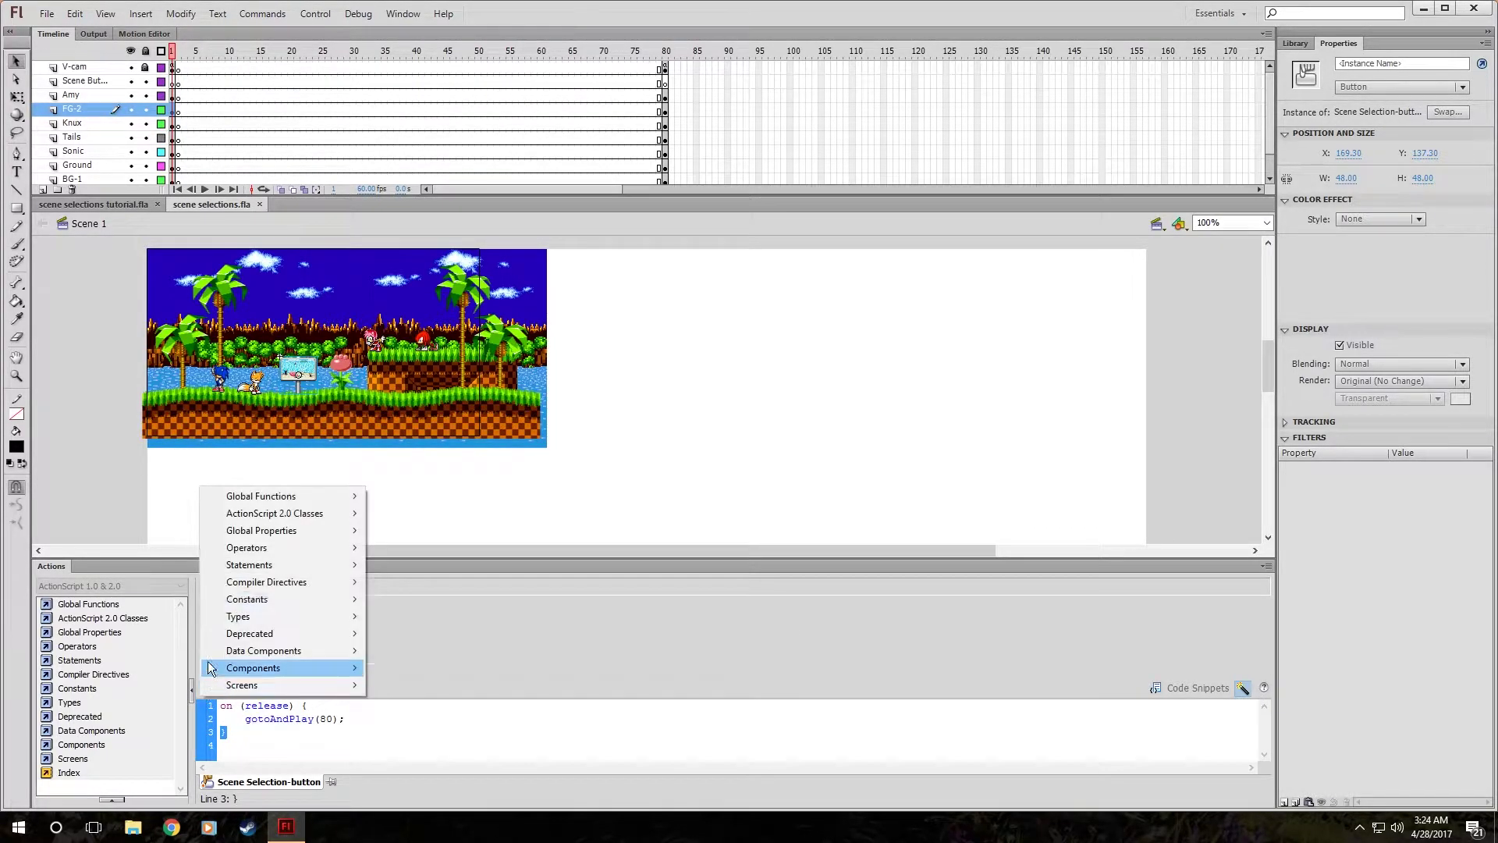
{"action": "mouse_move", "coordinate": [257, 498]}
{"action": "mouse_move", "coordinate": [440, 515]}
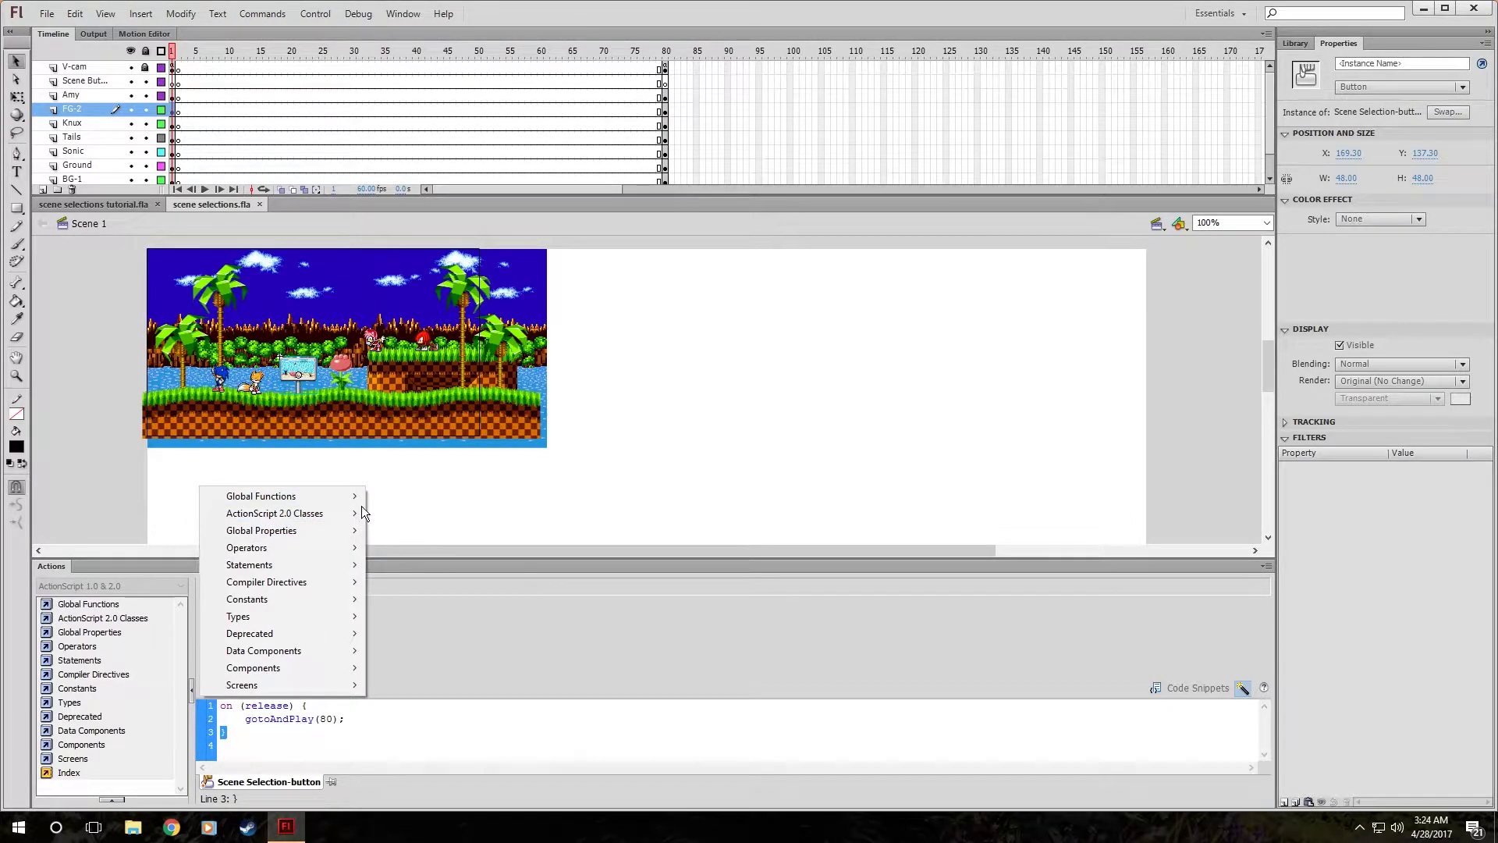
{"action": "left_click", "coordinate": [567, 565]}
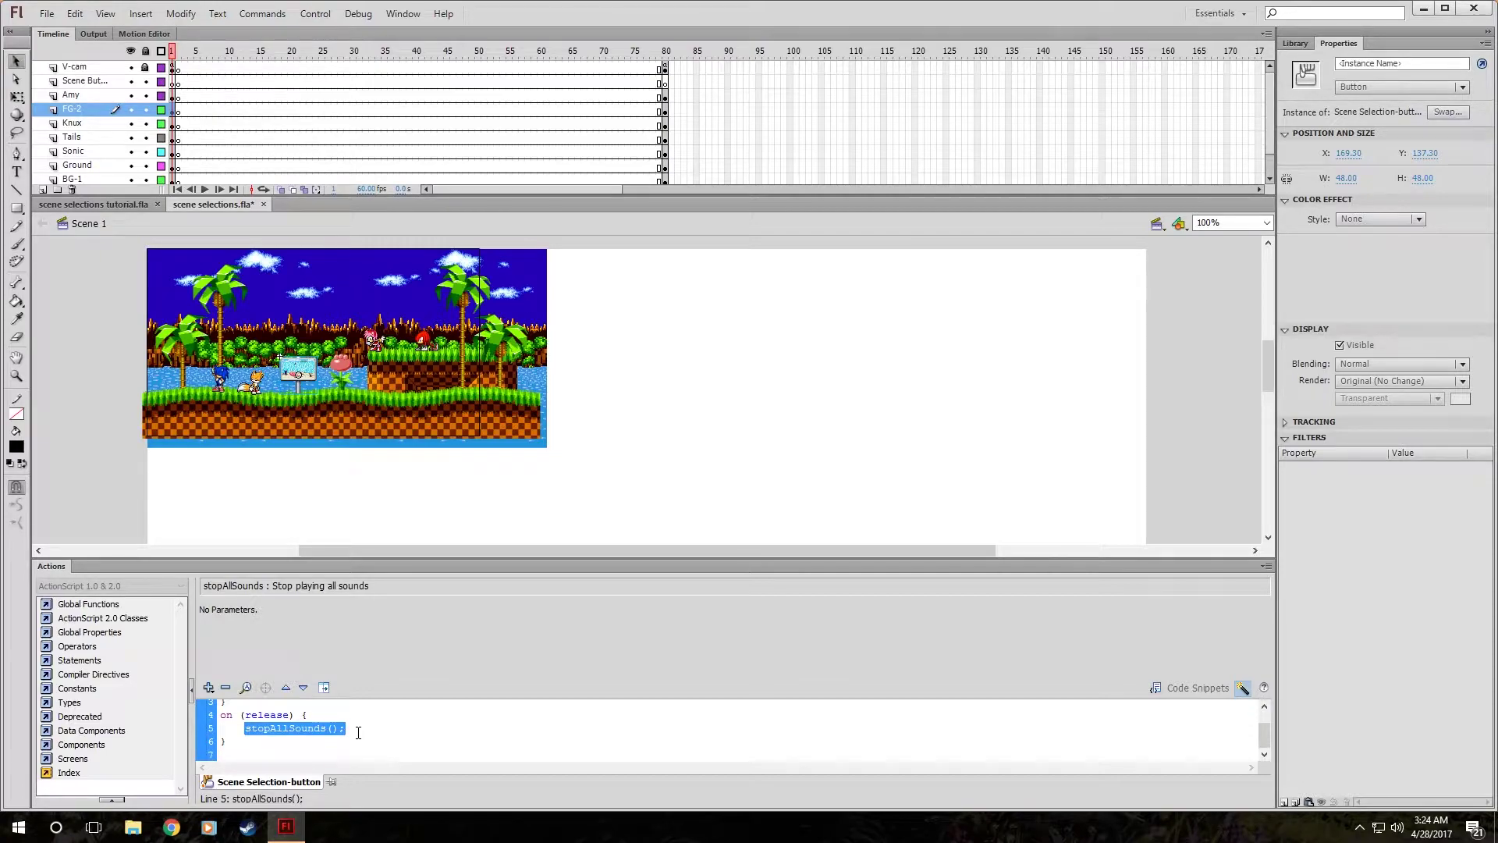
{"action": "left_click", "coordinate": [303, 467]}
{"action": "left_click", "coordinate": [175, 81]}
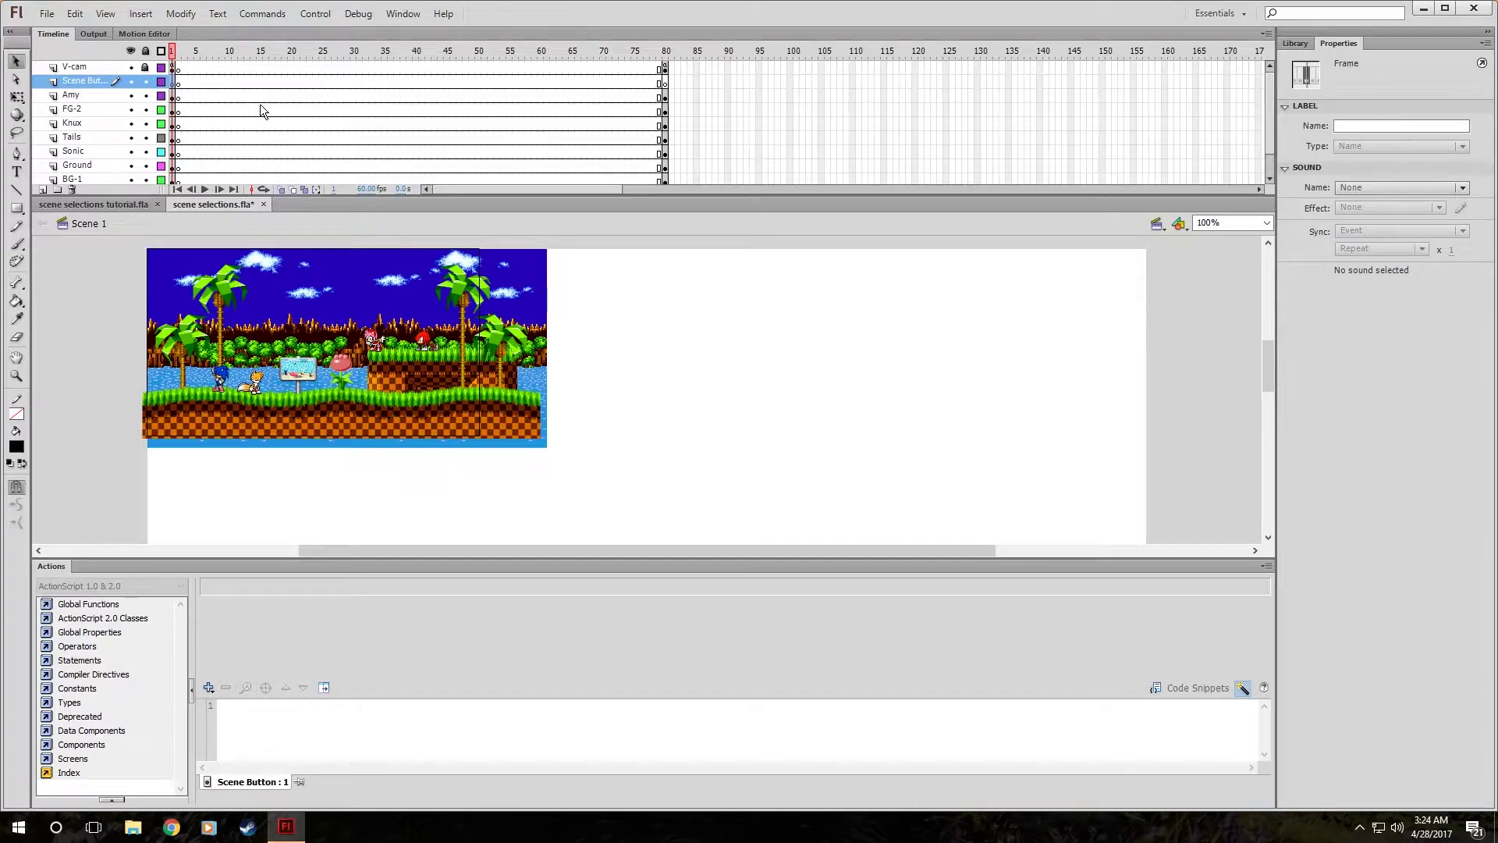
Try importing the Electro and DK Metal Head tracks from Music, dismissing the import errors.
{"action": "left_click", "coordinate": [133, 827]}
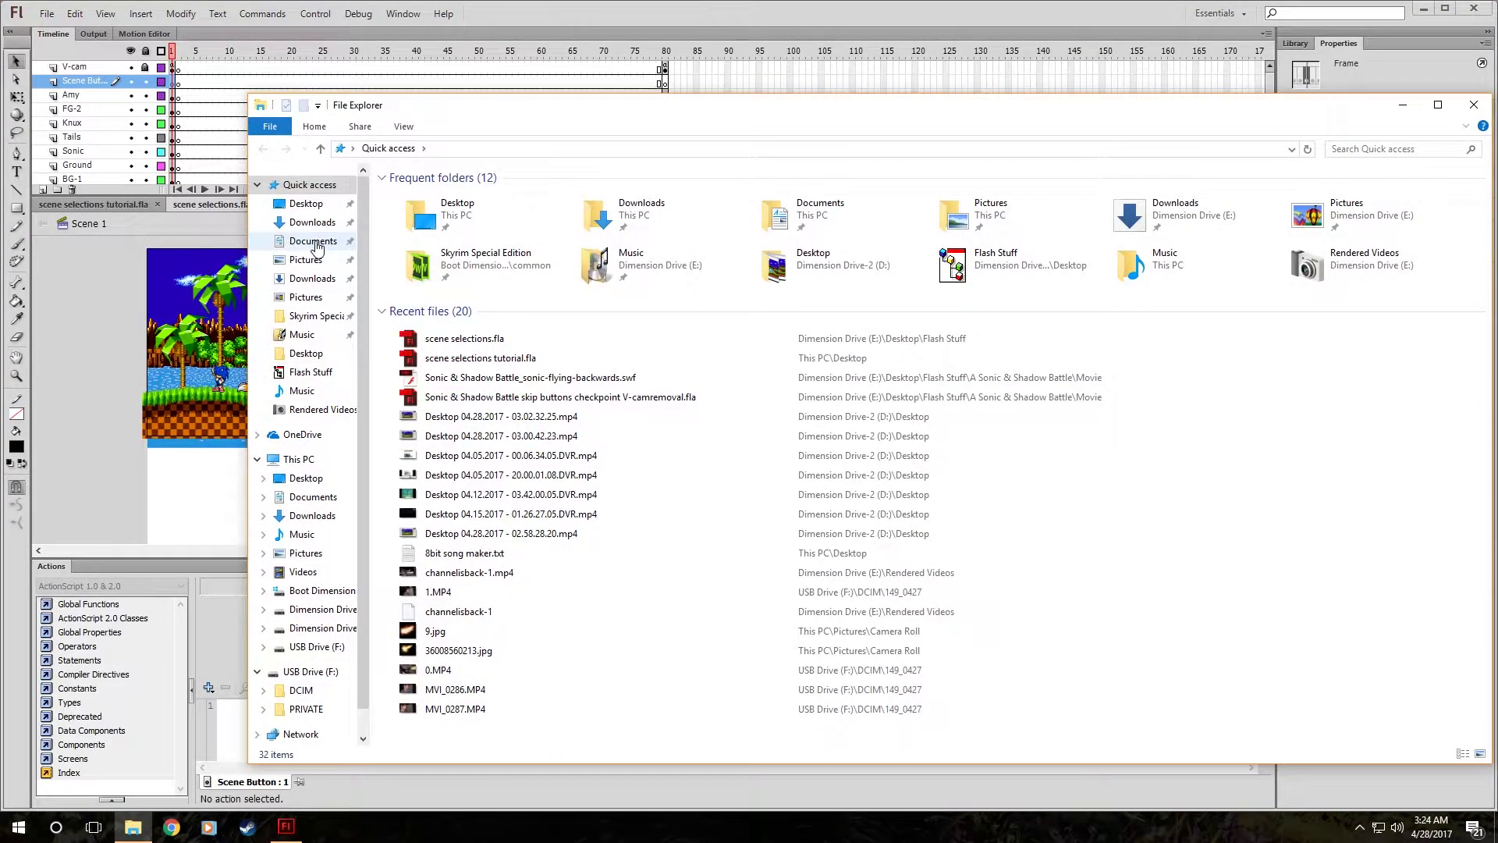
{"action": "left_click", "coordinate": [315, 542]}
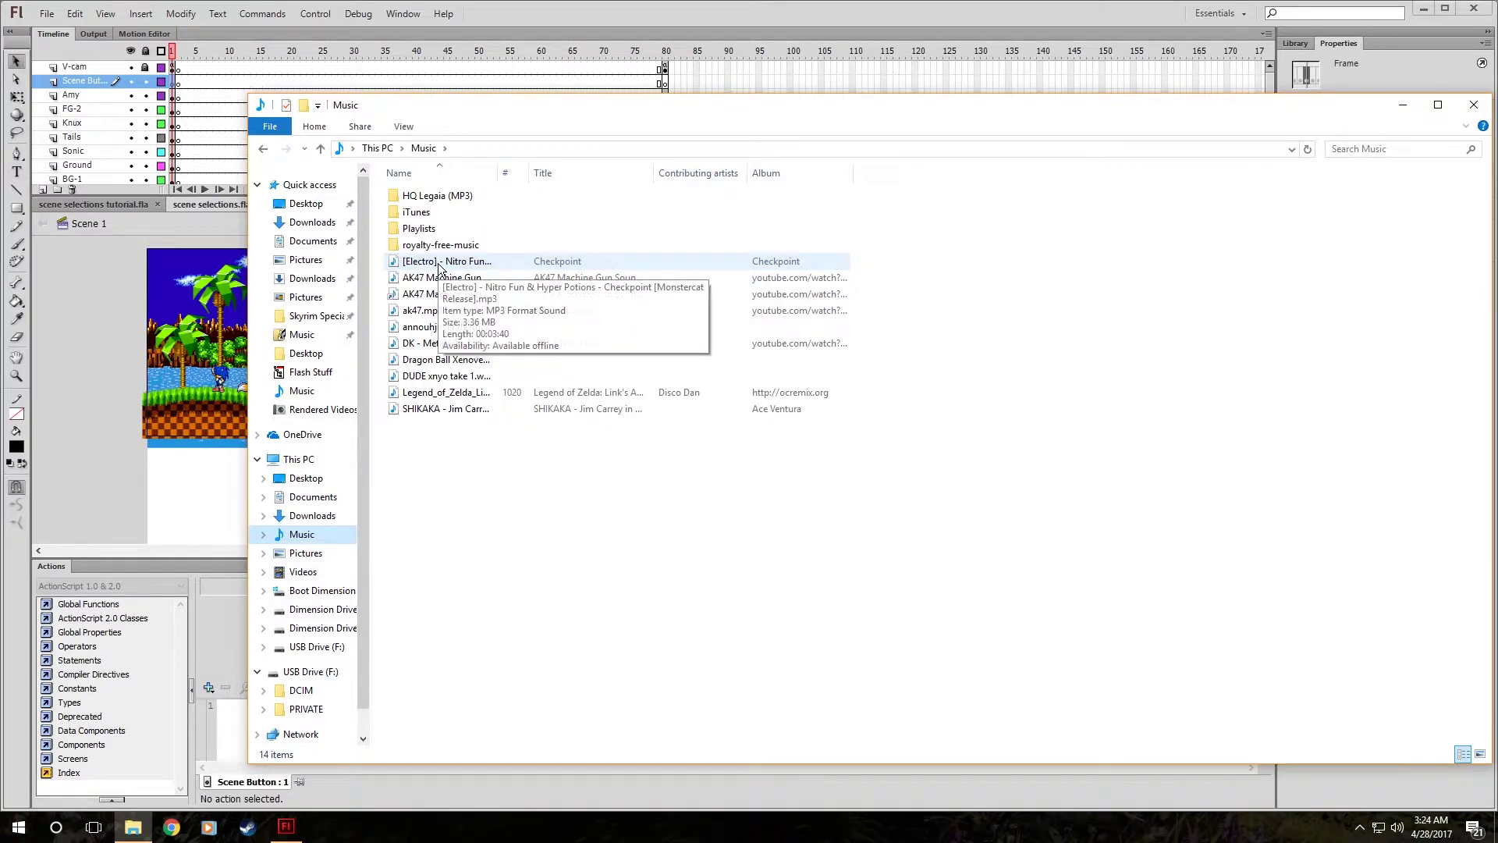
{"action": "left_click_drag", "start_coordinate": [440, 269], "coordinate": [178, 310]}
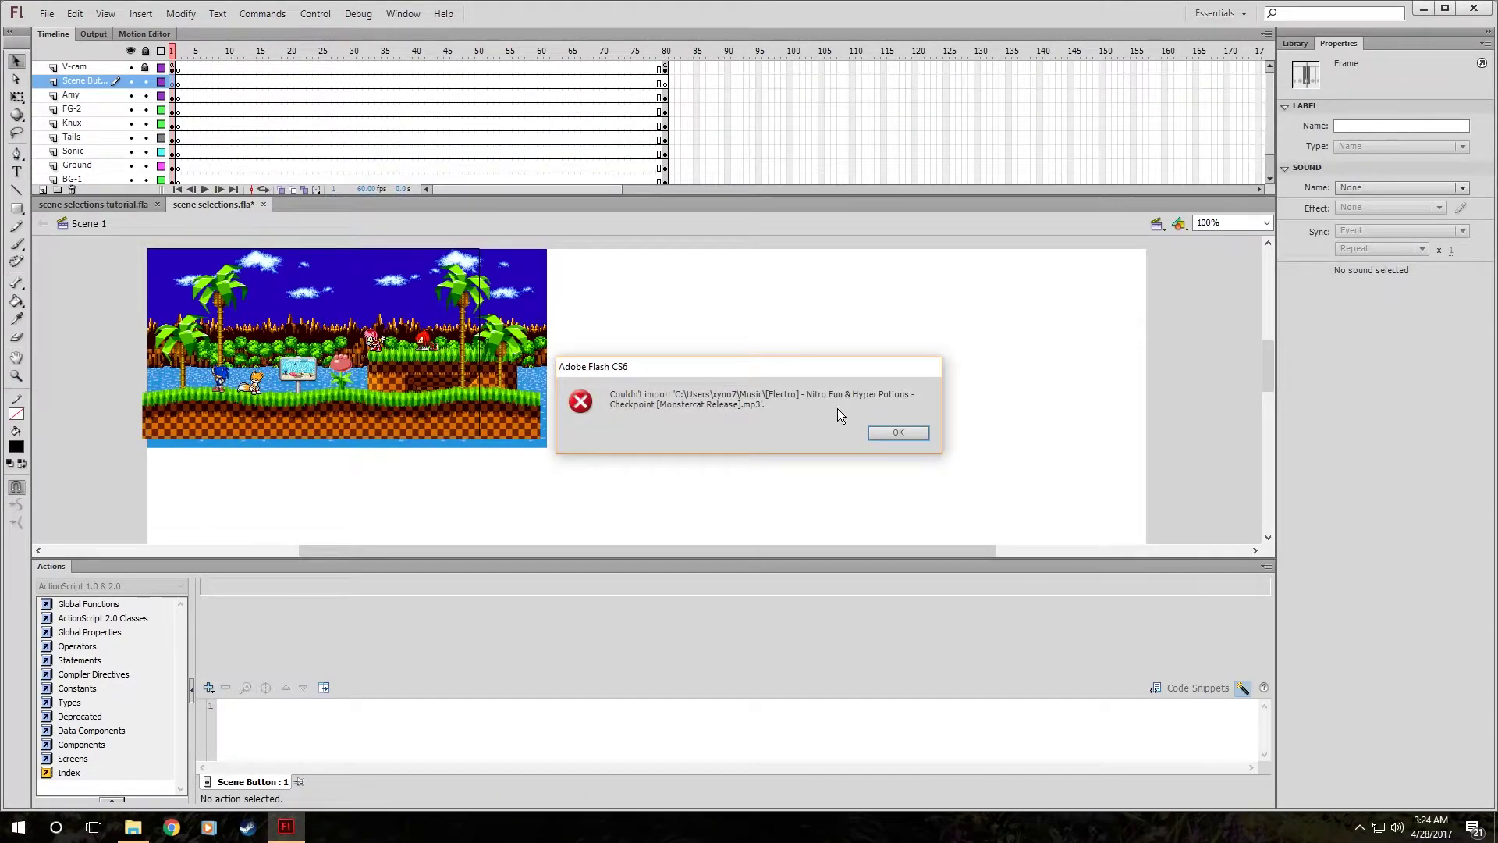
{"action": "left_click", "coordinate": [886, 433]}
{"action": "key", "text": "alt+Tab"}
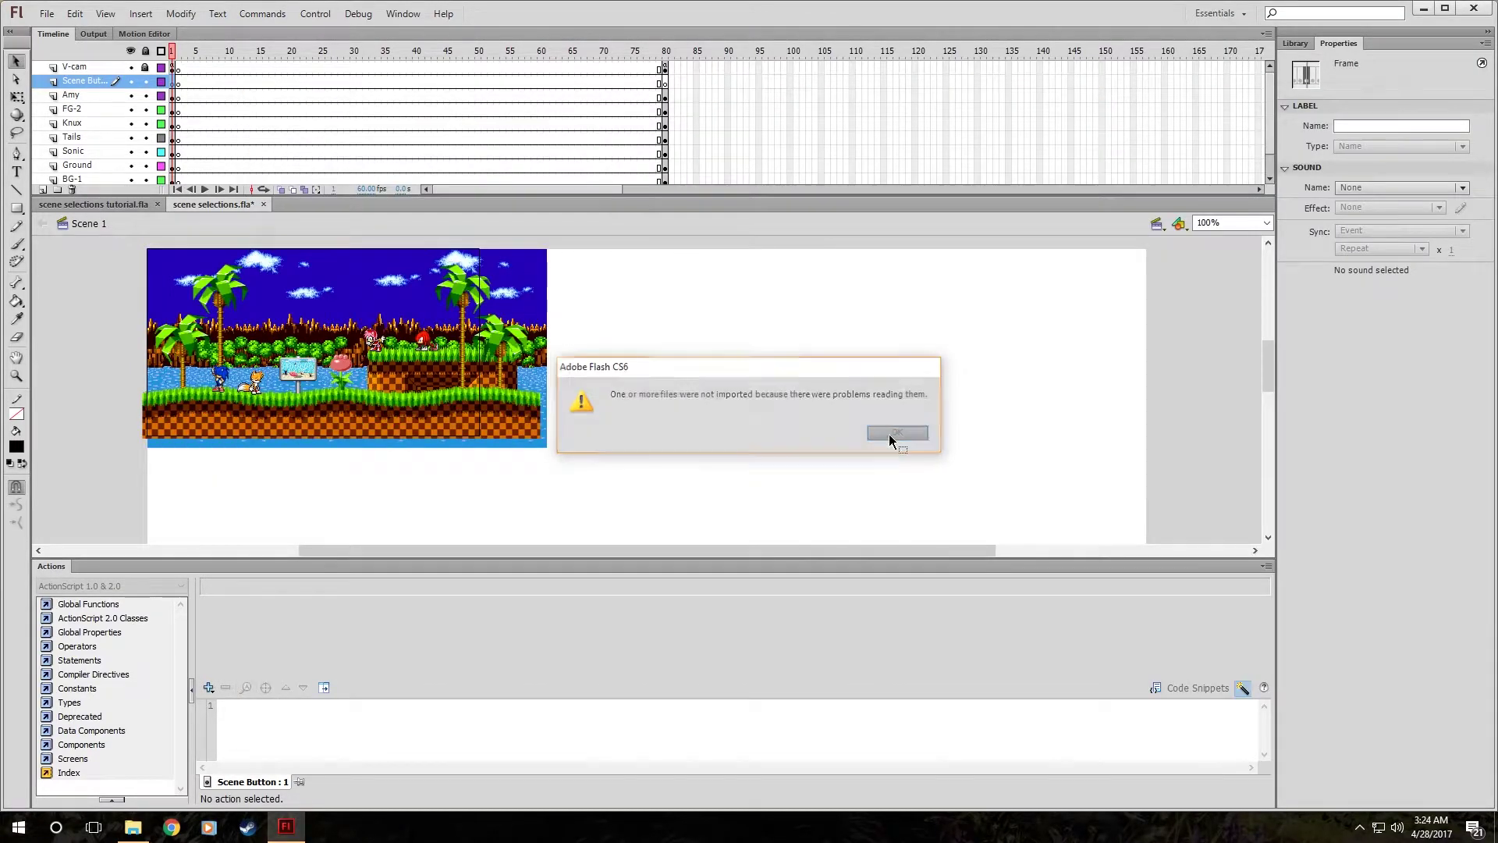
{"action": "key", "text": "alt+Tab"}
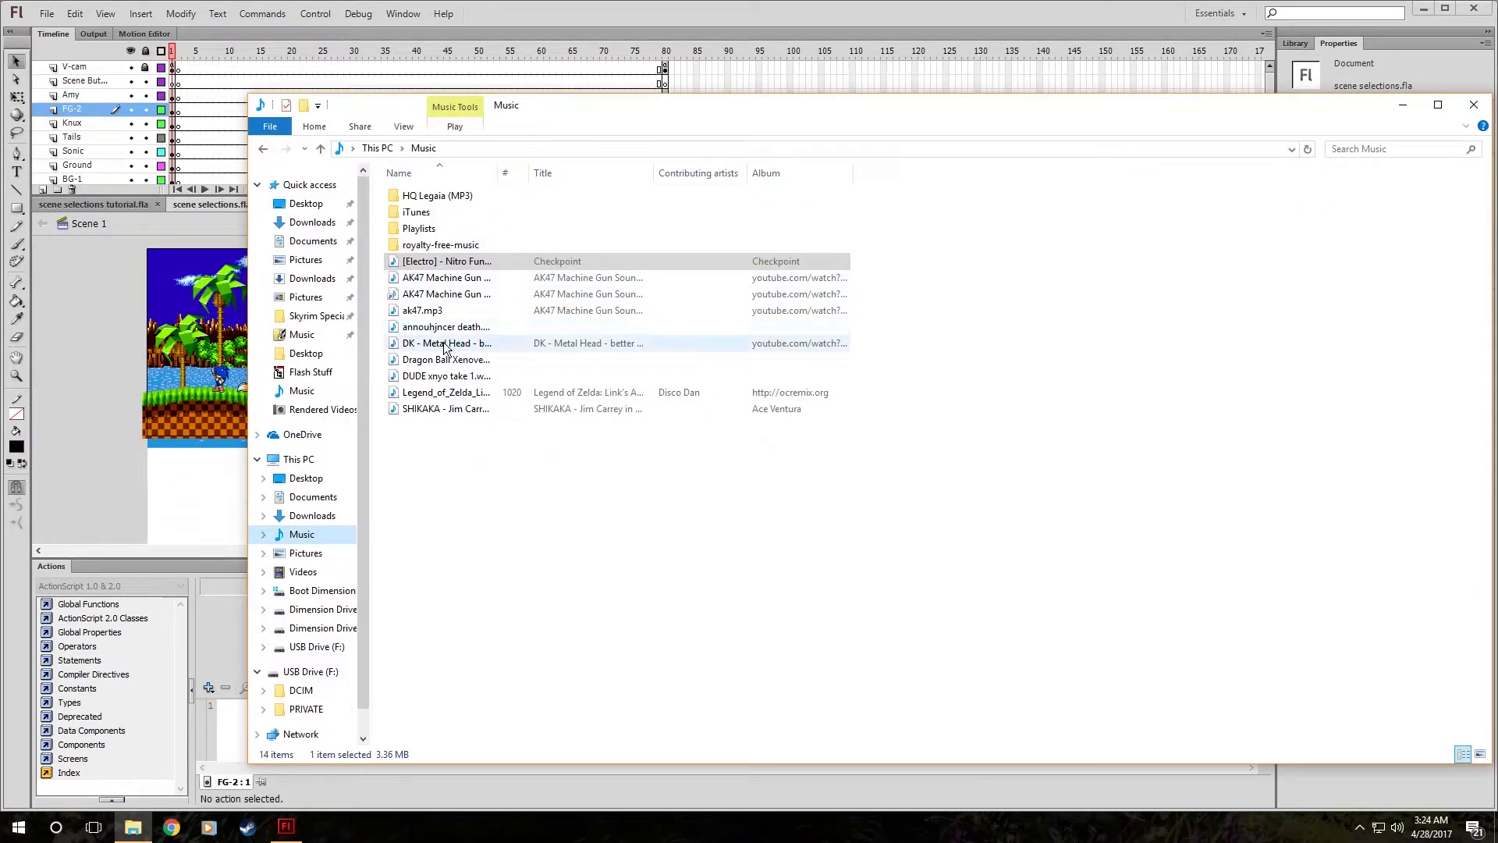
{"action": "left_click_drag", "start_coordinate": [441, 344], "coordinate": [84, 359]}
{"action": "left_click", "coordinate": [893, 434]}
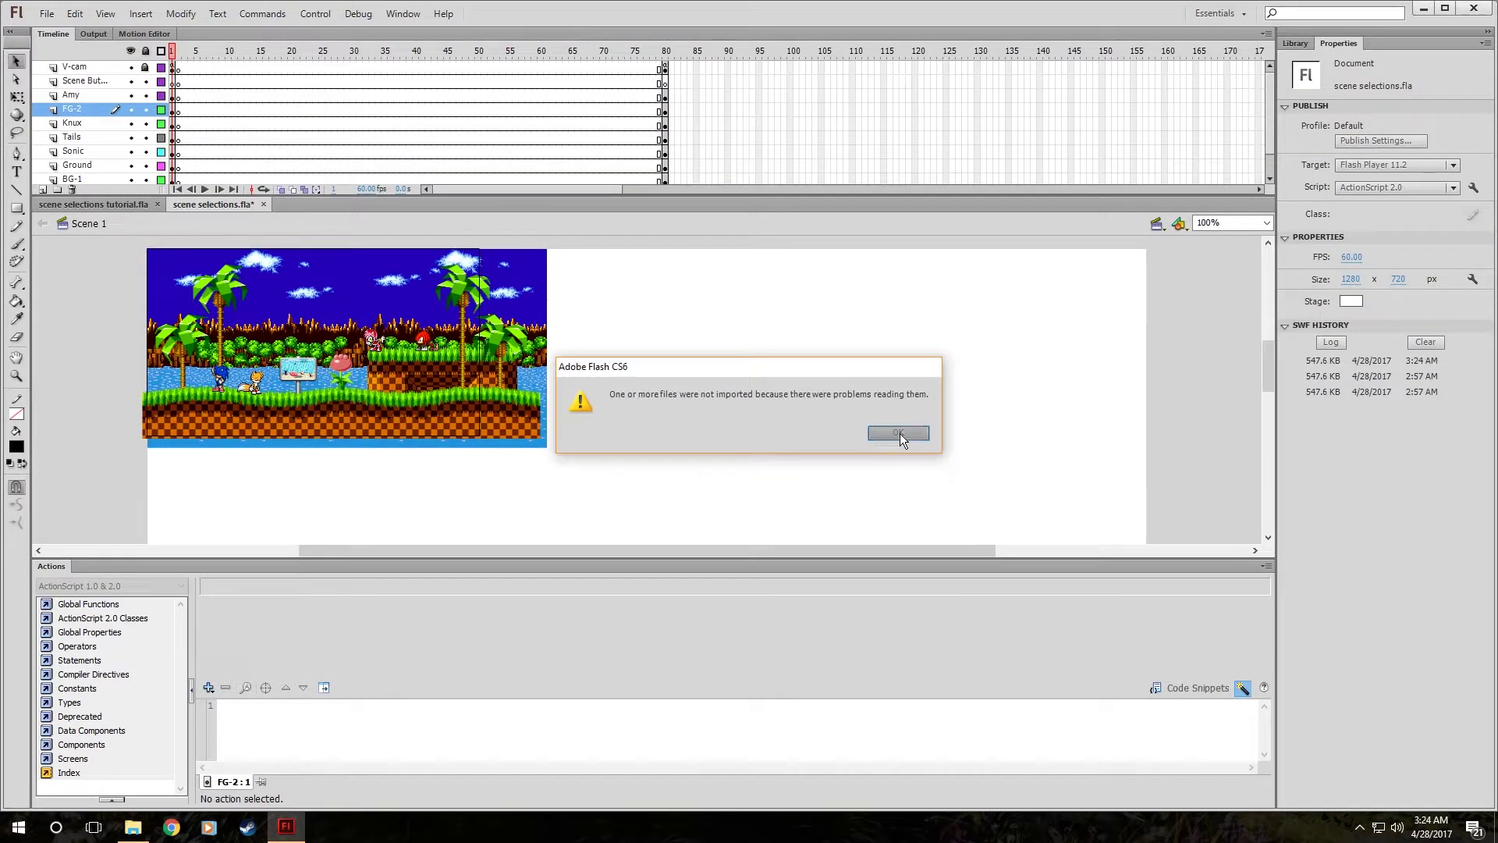
{"action": "left_click", "coordinate": [901, 433]}
{"action": "key", "text": "alt+space"}
{"action": "key", "text": "Escape"}
{"action": "key", "text": "alt+Tab"}
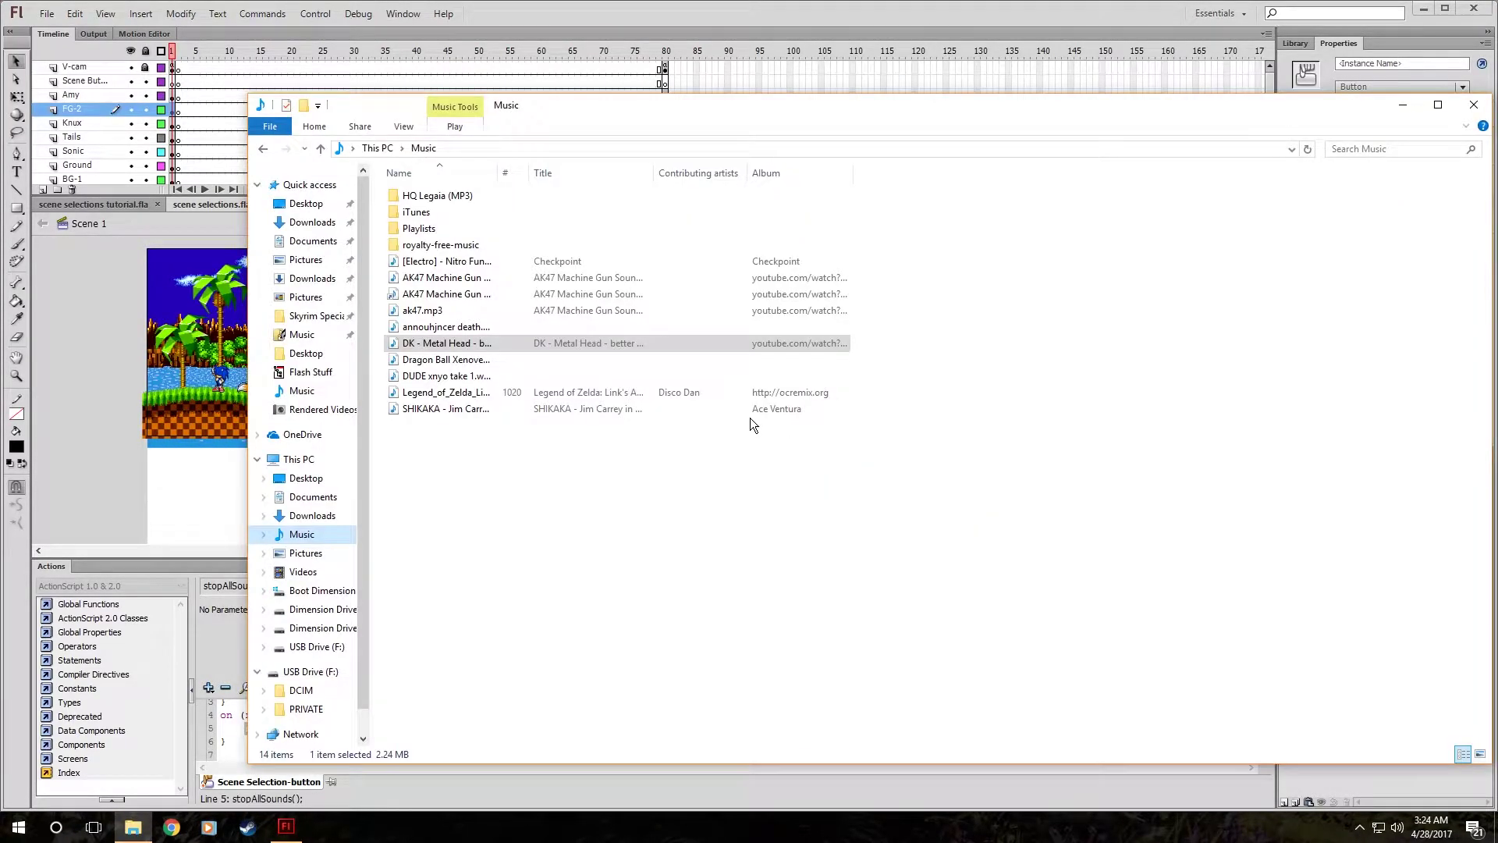
Import the OC-Remix track from the Music folder on Dimension Drive (E:) into Flash.
{"action": "left_click", "coordinate": [303, 335]}
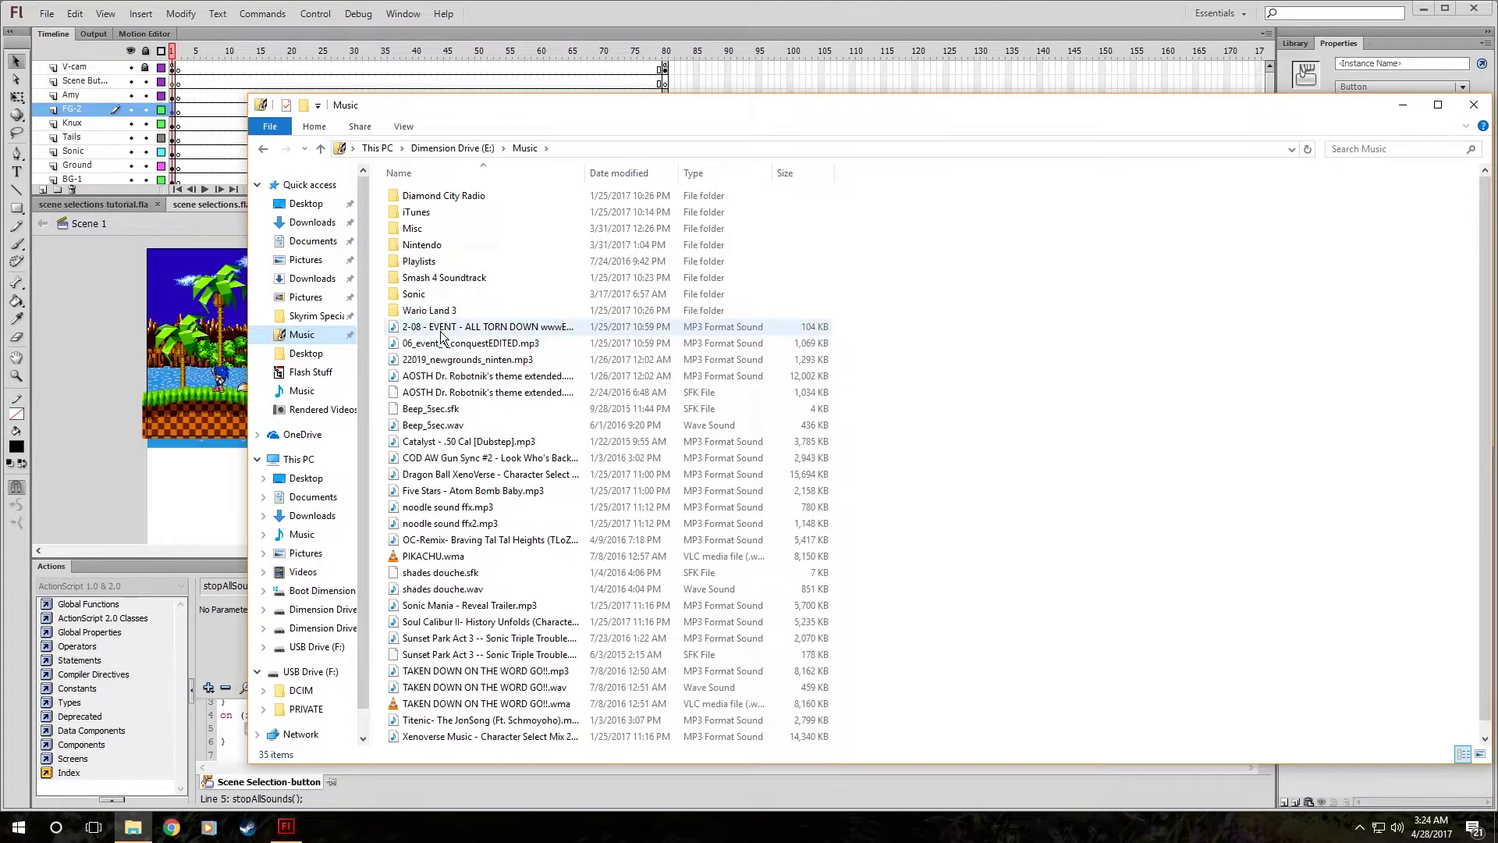
{"action": "left_click", "coordinate": [446, 542]}
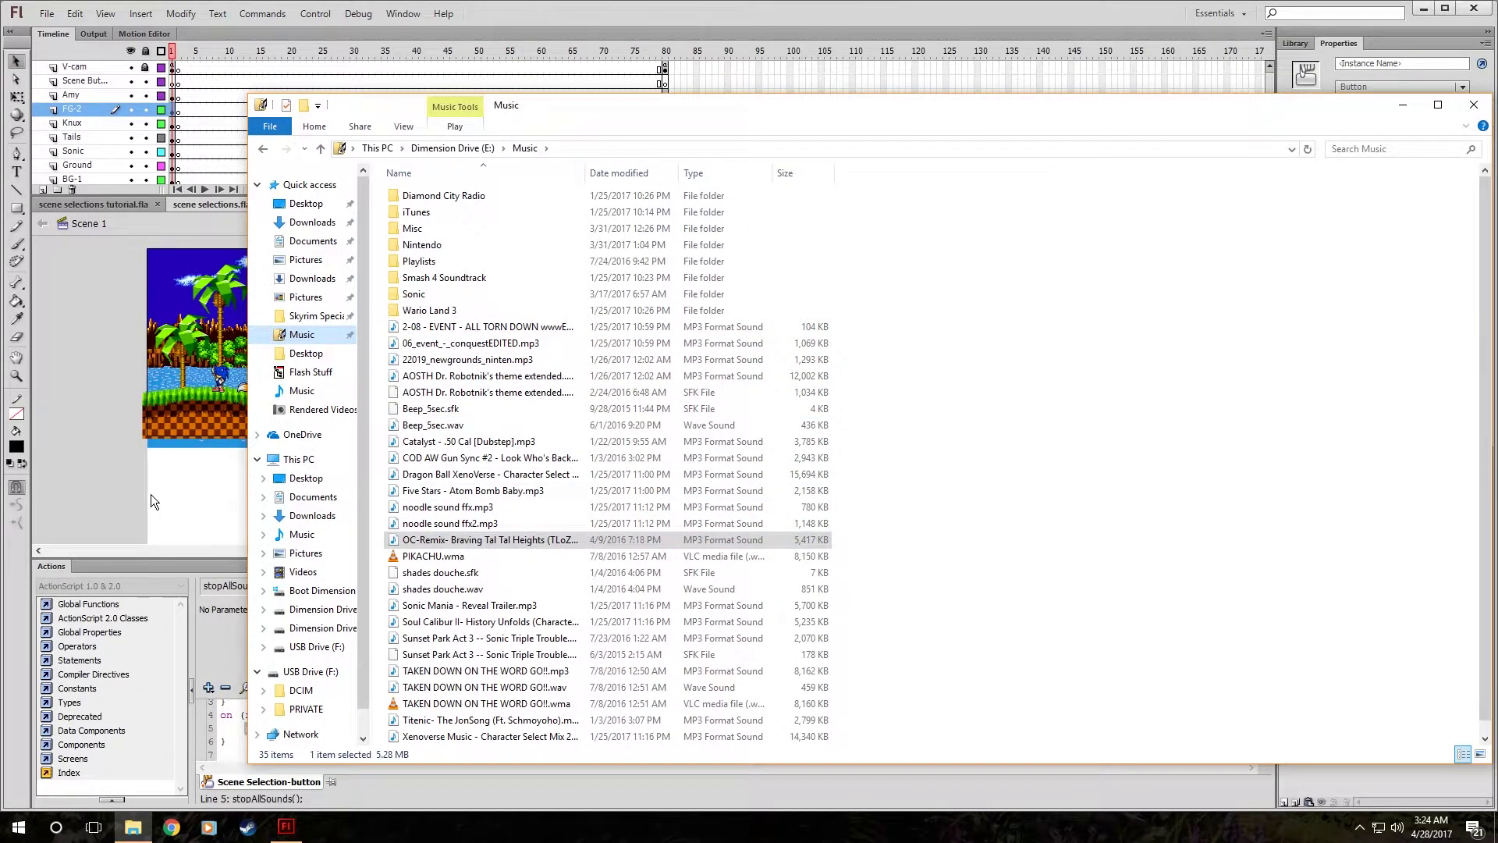
{"action": "left_click_drag", "start_coordinate": [151, 494], "coordinate": [151, 494]}
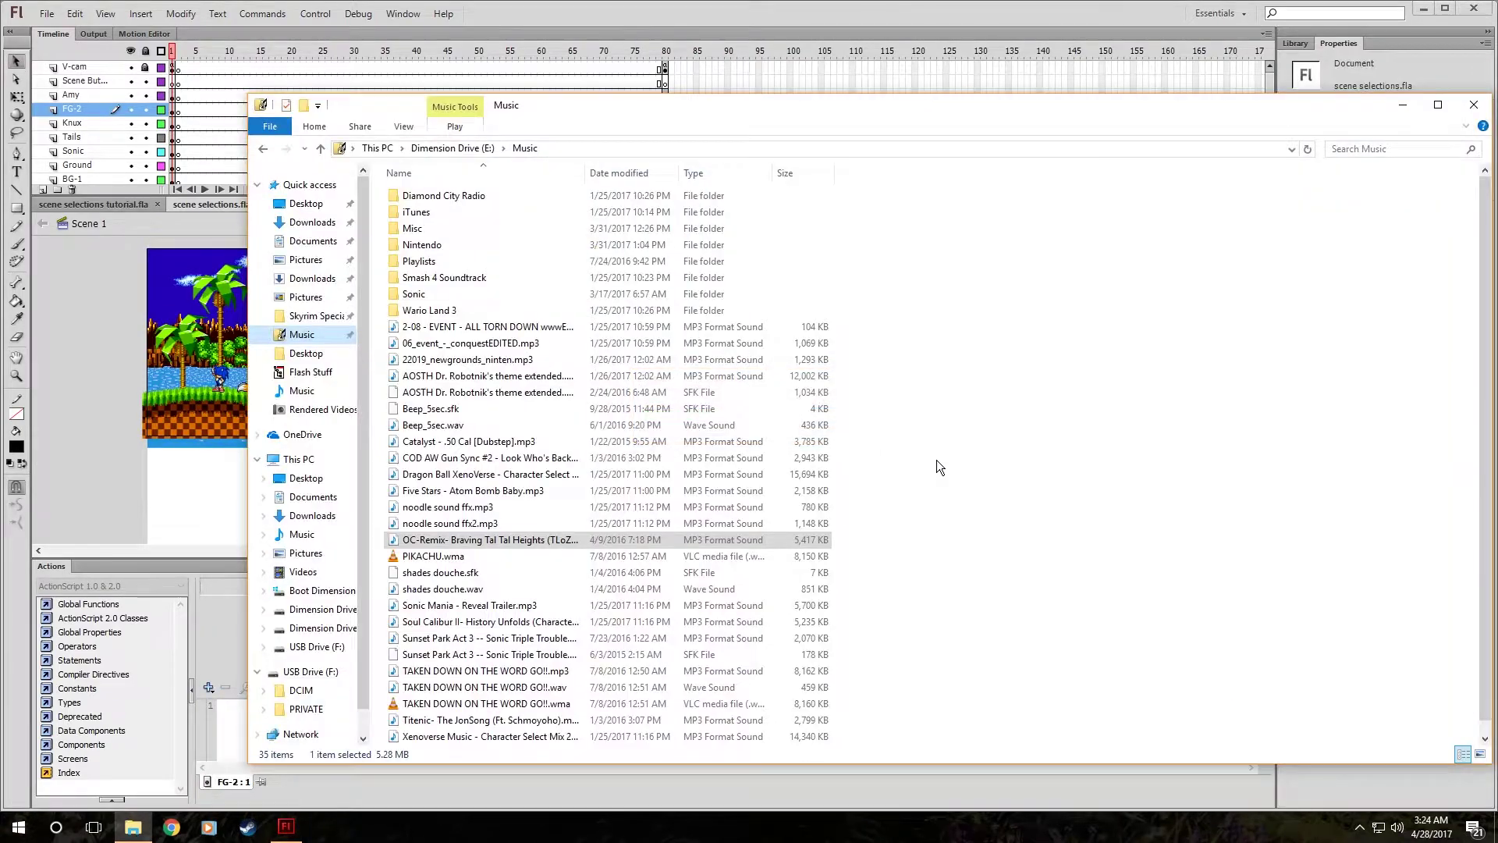
{"action": "key", "text": "alt+Tab"}
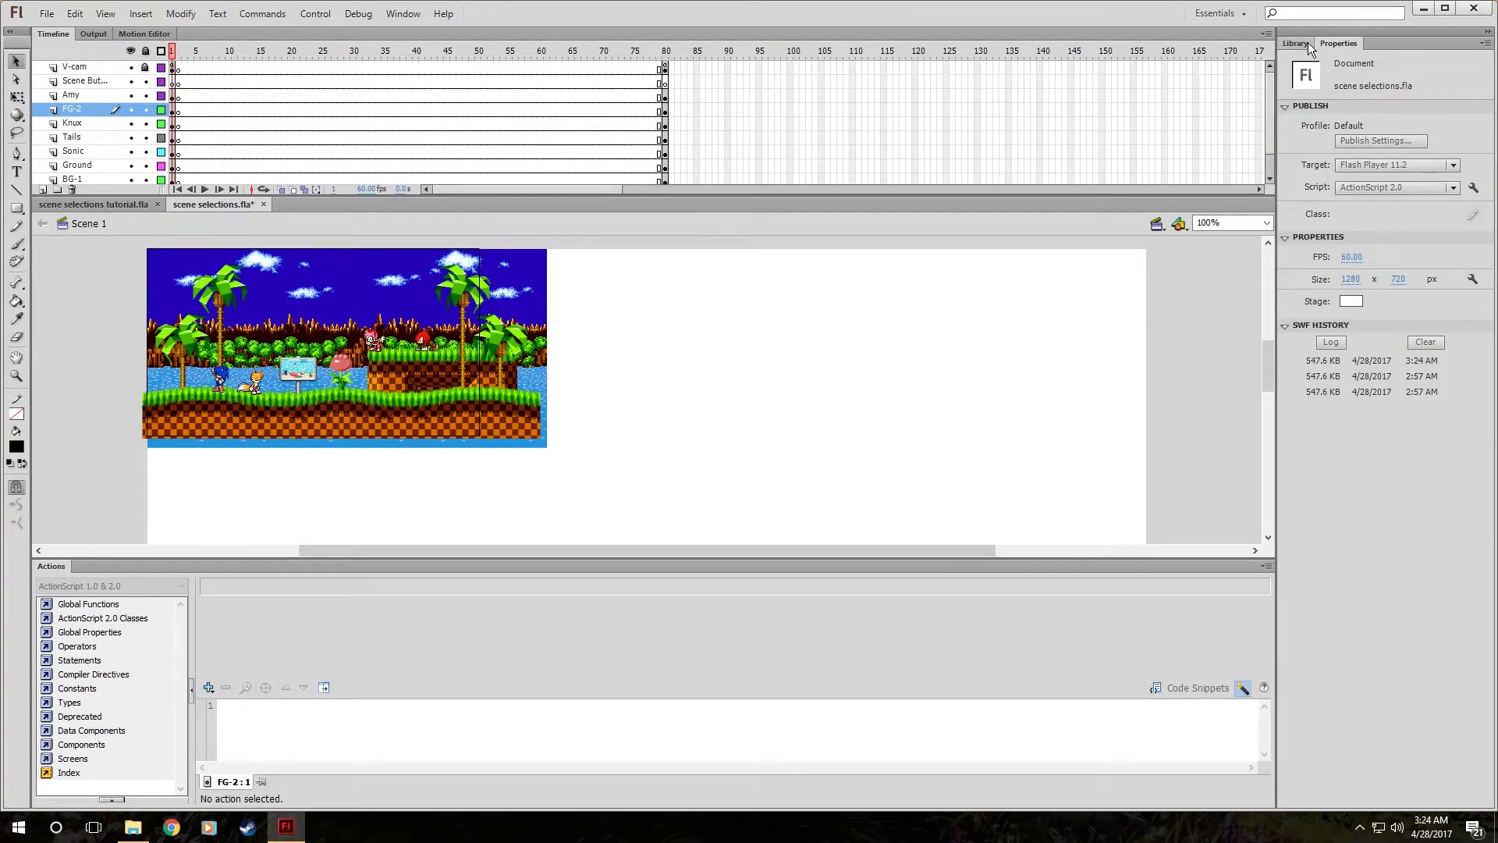
On frame 80 of the Scene Button layer, drop the OC-Remix sound found by searching the Library for 'ta'.
{"action": "left_click", "coordinate": [1299, 43]}
{"action": "left_click", "coordinate": [1341, 47]}
{"action": "left_click", "coordinate": [665, 89]}
{"action": "left_click", "coordinate": [665, 82]}
{"action": "scroll", "coordinate": [586, 352], "scroll_direction": "up", "scroll_amount": 1}
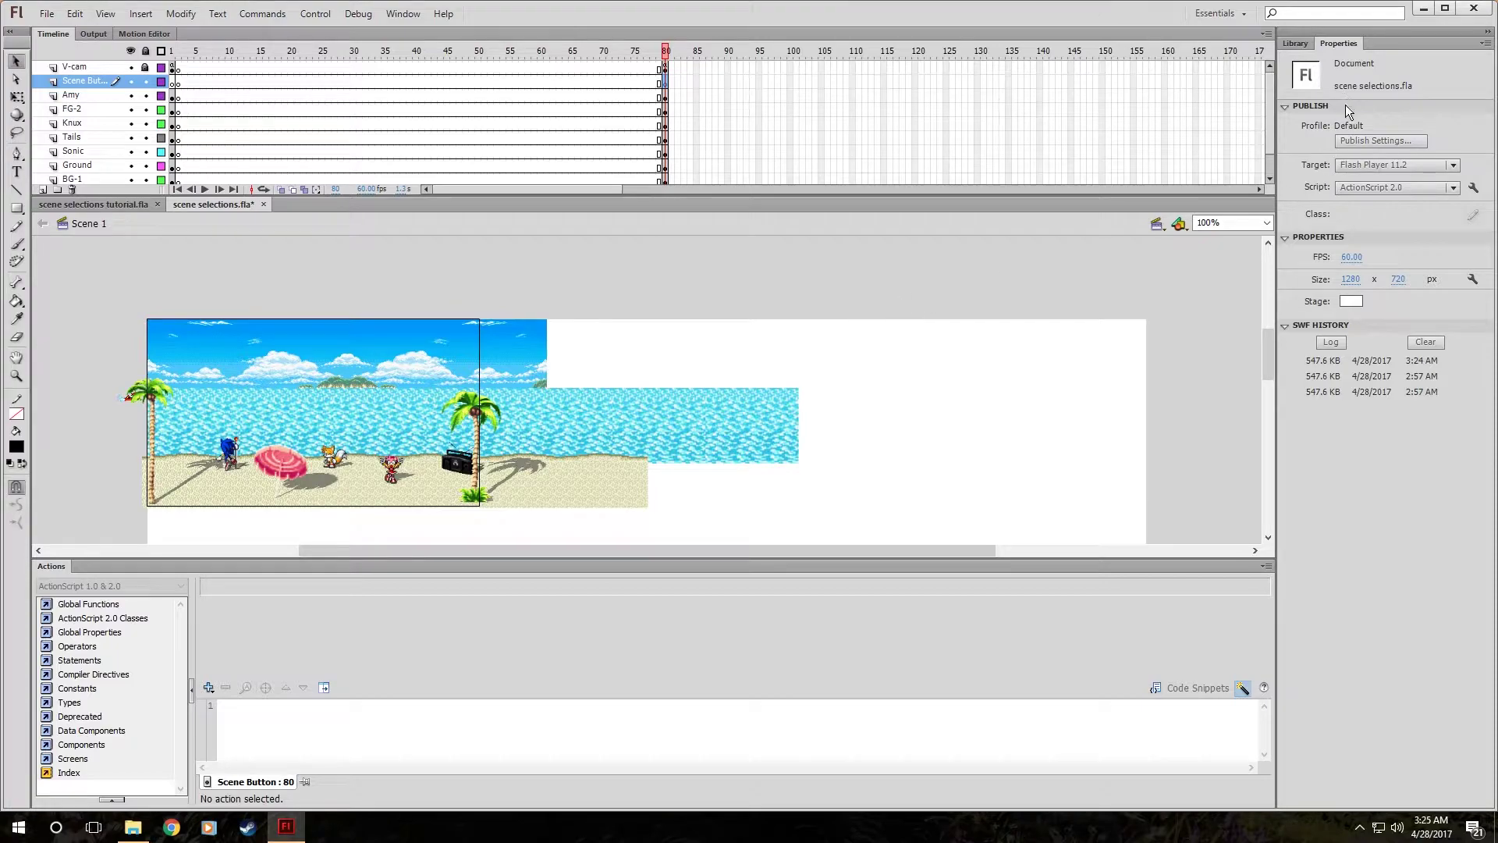
{"action": "left_click", "coordinate": [1295, 44]}
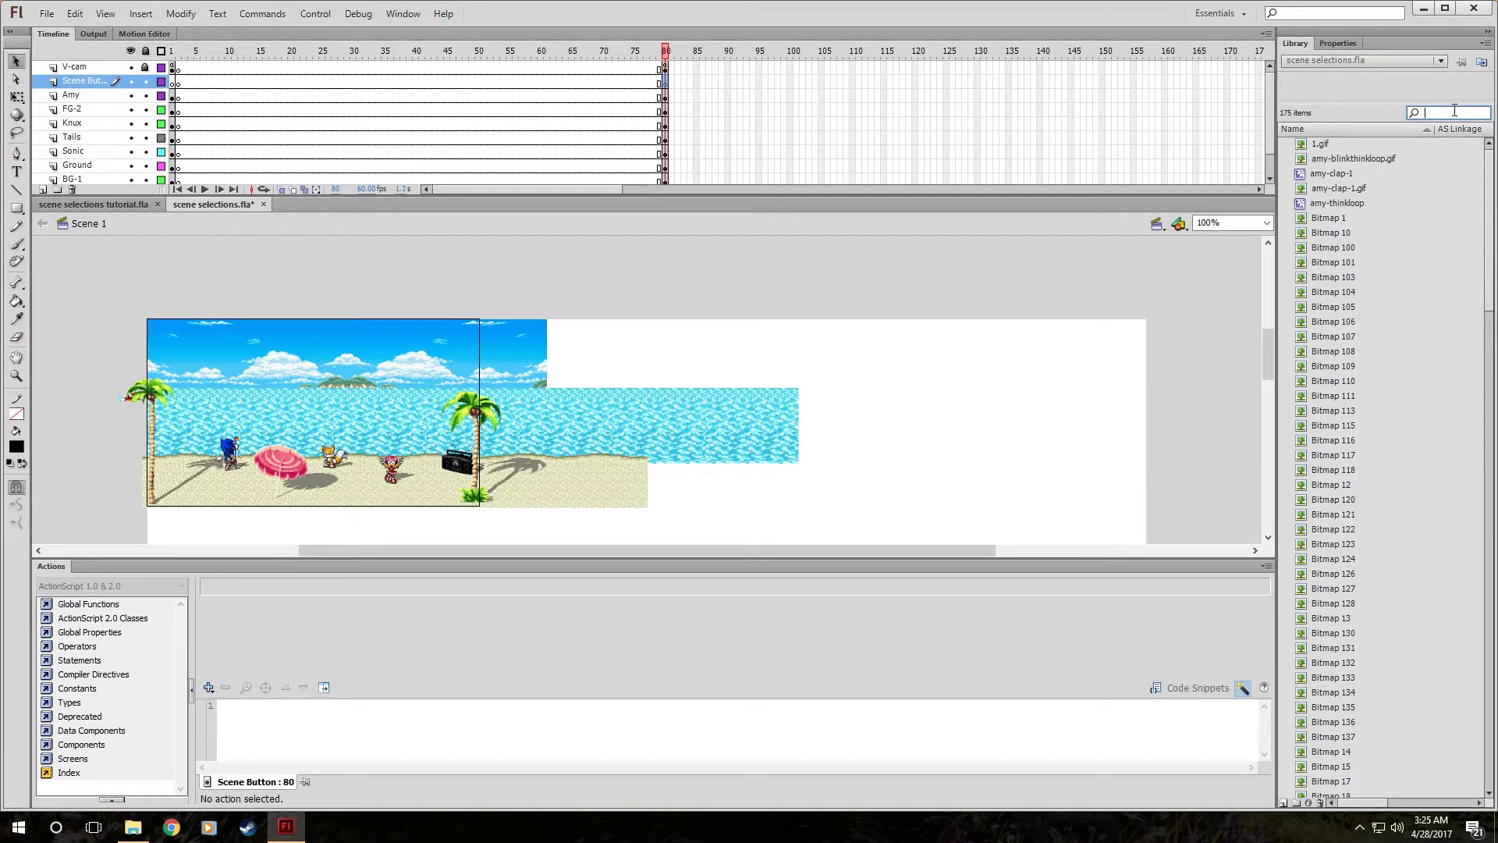
{"action": "type", "text": "ta"}
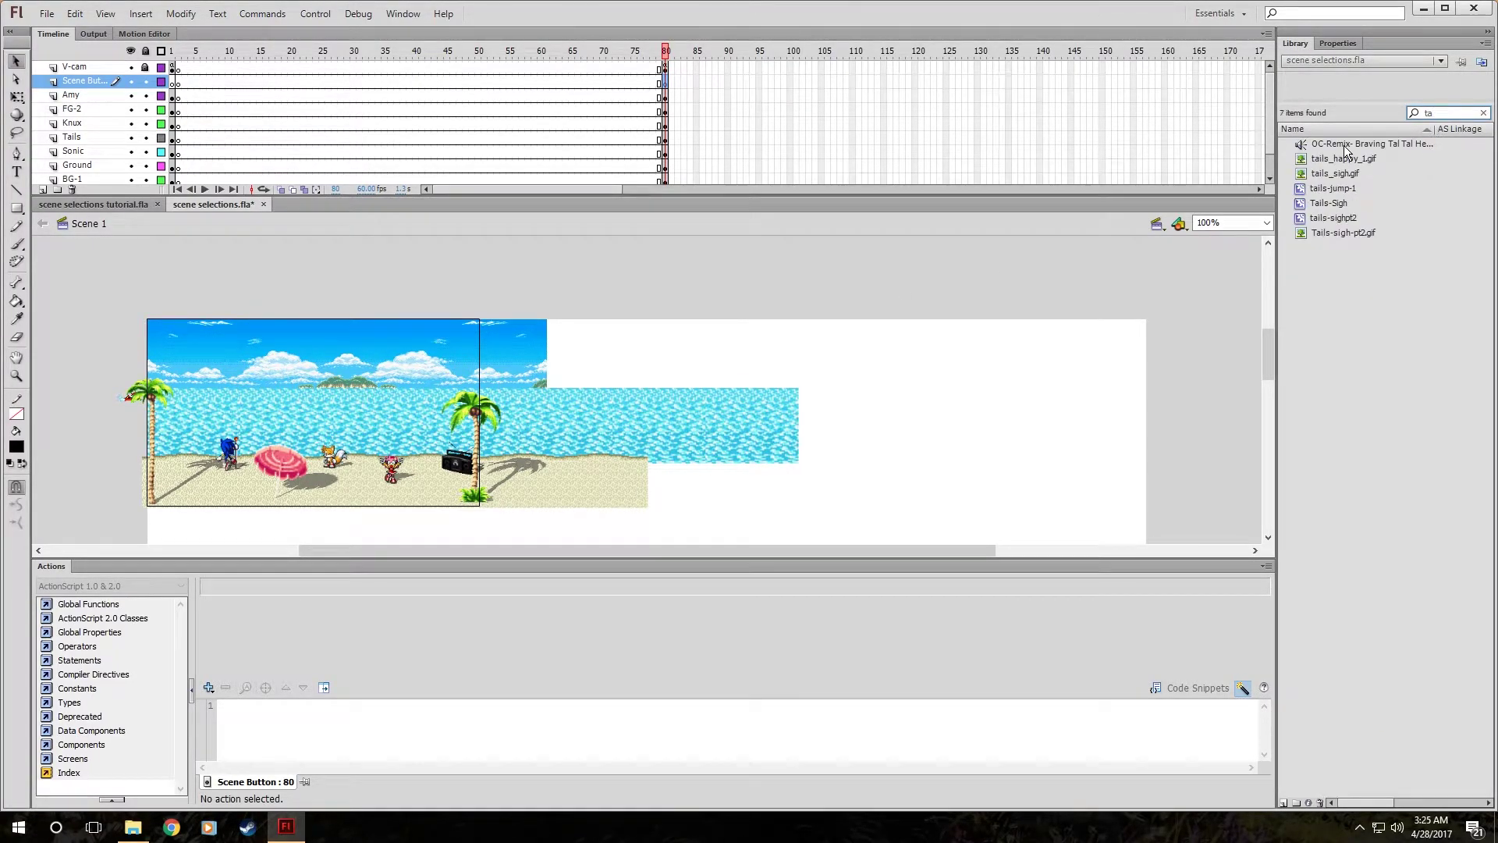
{"action": "left_click_drag", "start_coordinate": [1349, 147], "coordinate": [1111, 184]}
{"action": "left_click_drag", "start_coordinate": [668, 234], "coordinate": [778, 248]}
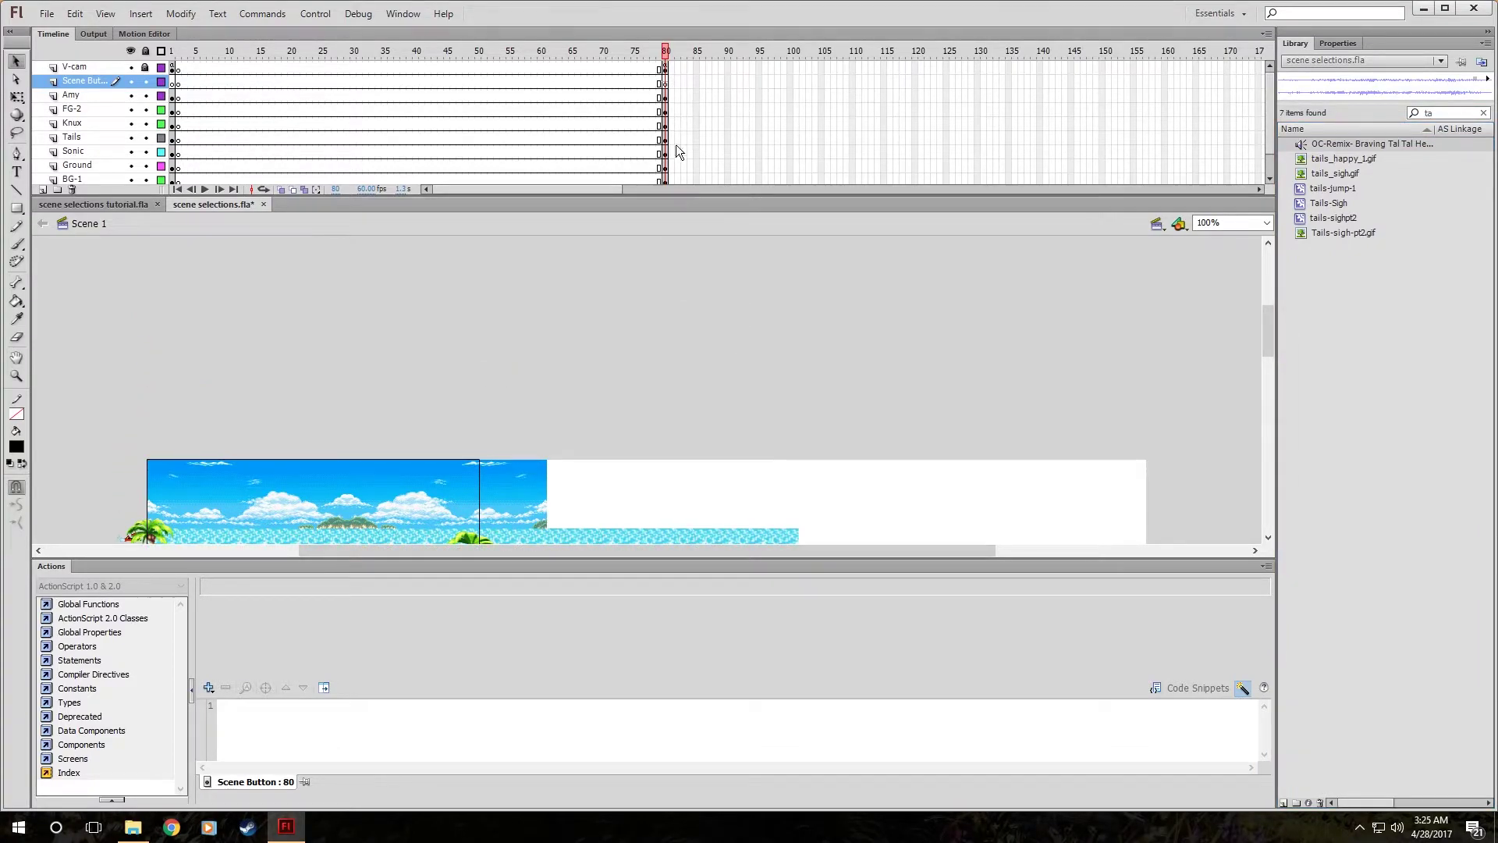
Choose the OC-Remix sound's sync mode in frame 80's sound properties.
{"action": "left_click", "coordinate": [1338, 44]}
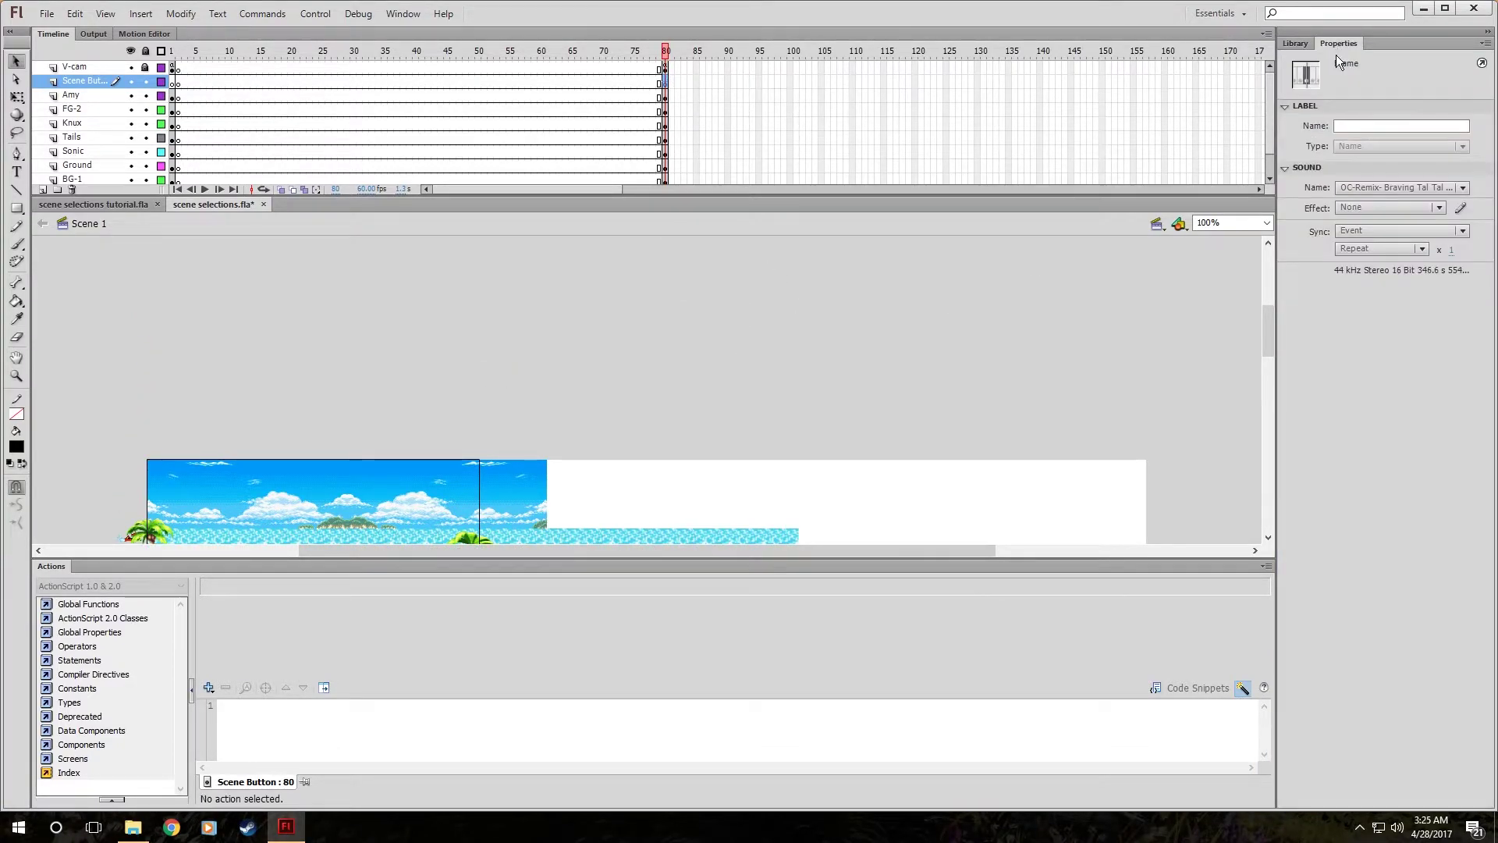
{"action": "left_click", "coordinate": [1359, 231]}
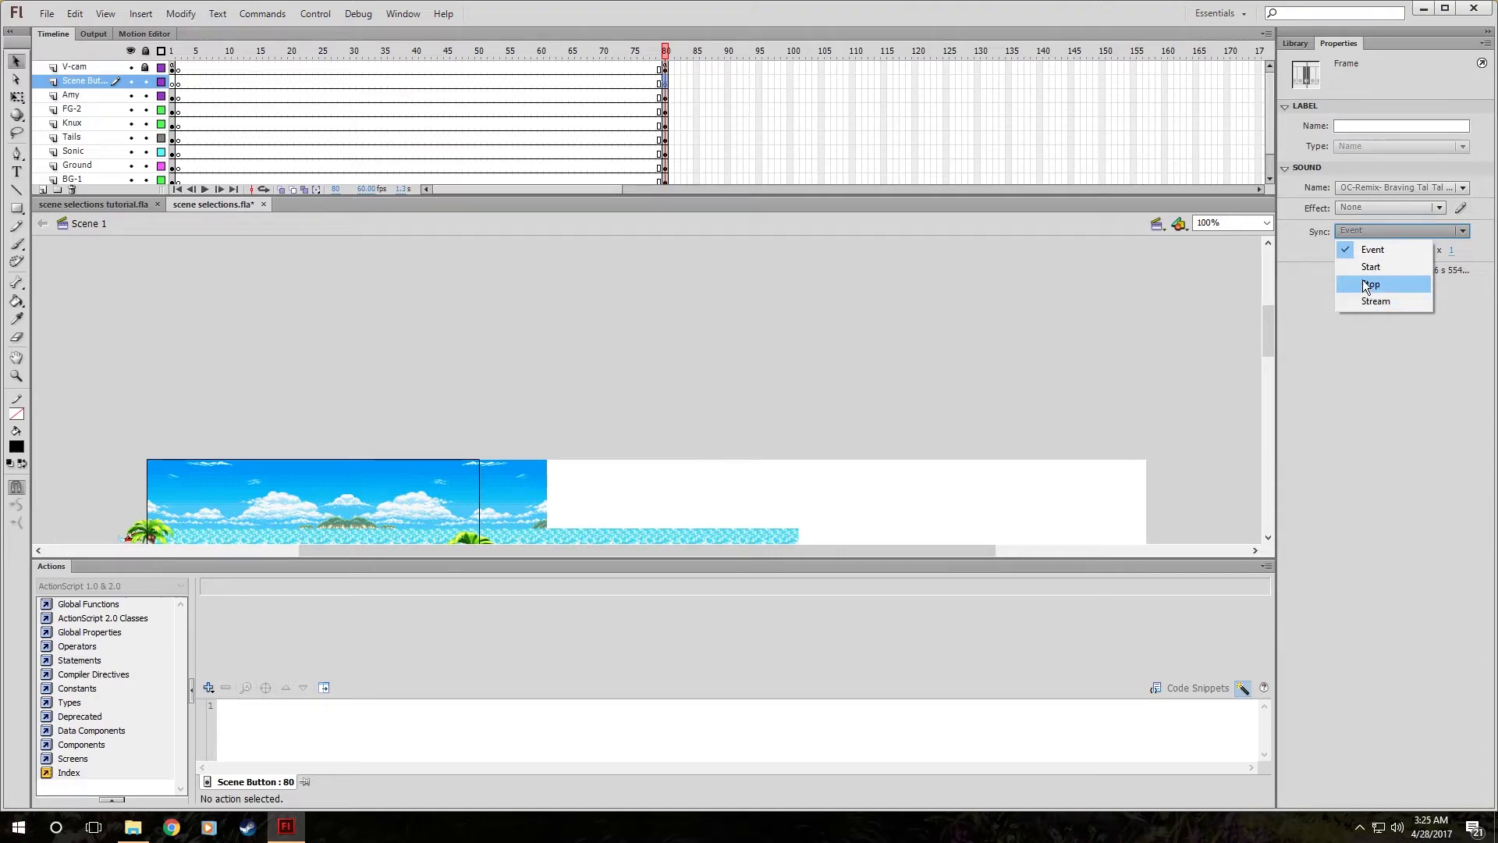
{"action": "left_click", "coordinate": [1367, 266]}
{"action": "left_click", "coordinate": [938, 366]}
{"action": "scroll", "coordinate": [938, 367], "scroll_direction": "down", "scroll_amount": 3}
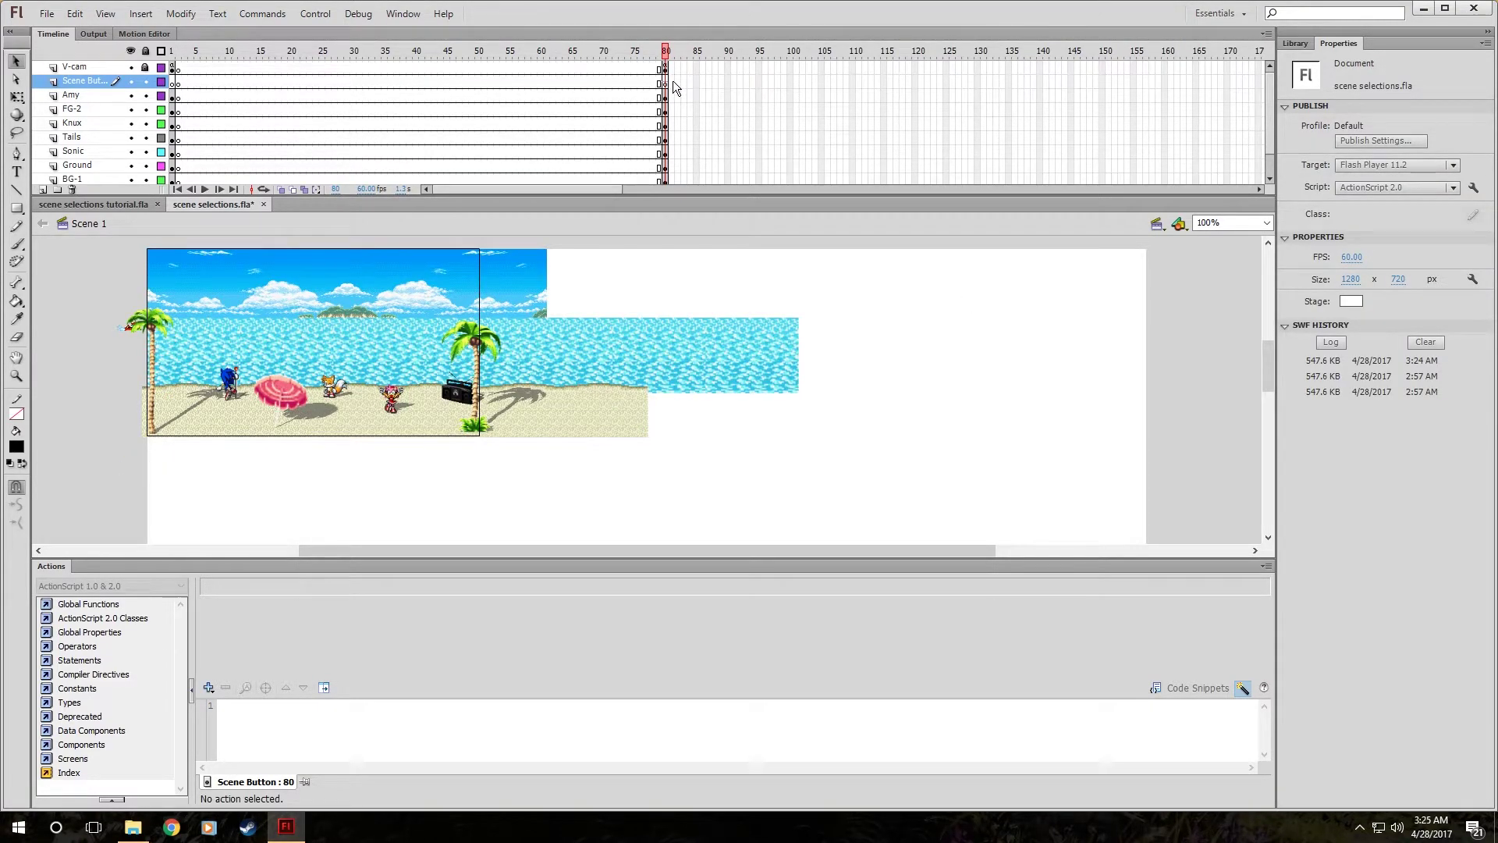
{"action": "key", "text": "ctrl+Return"}
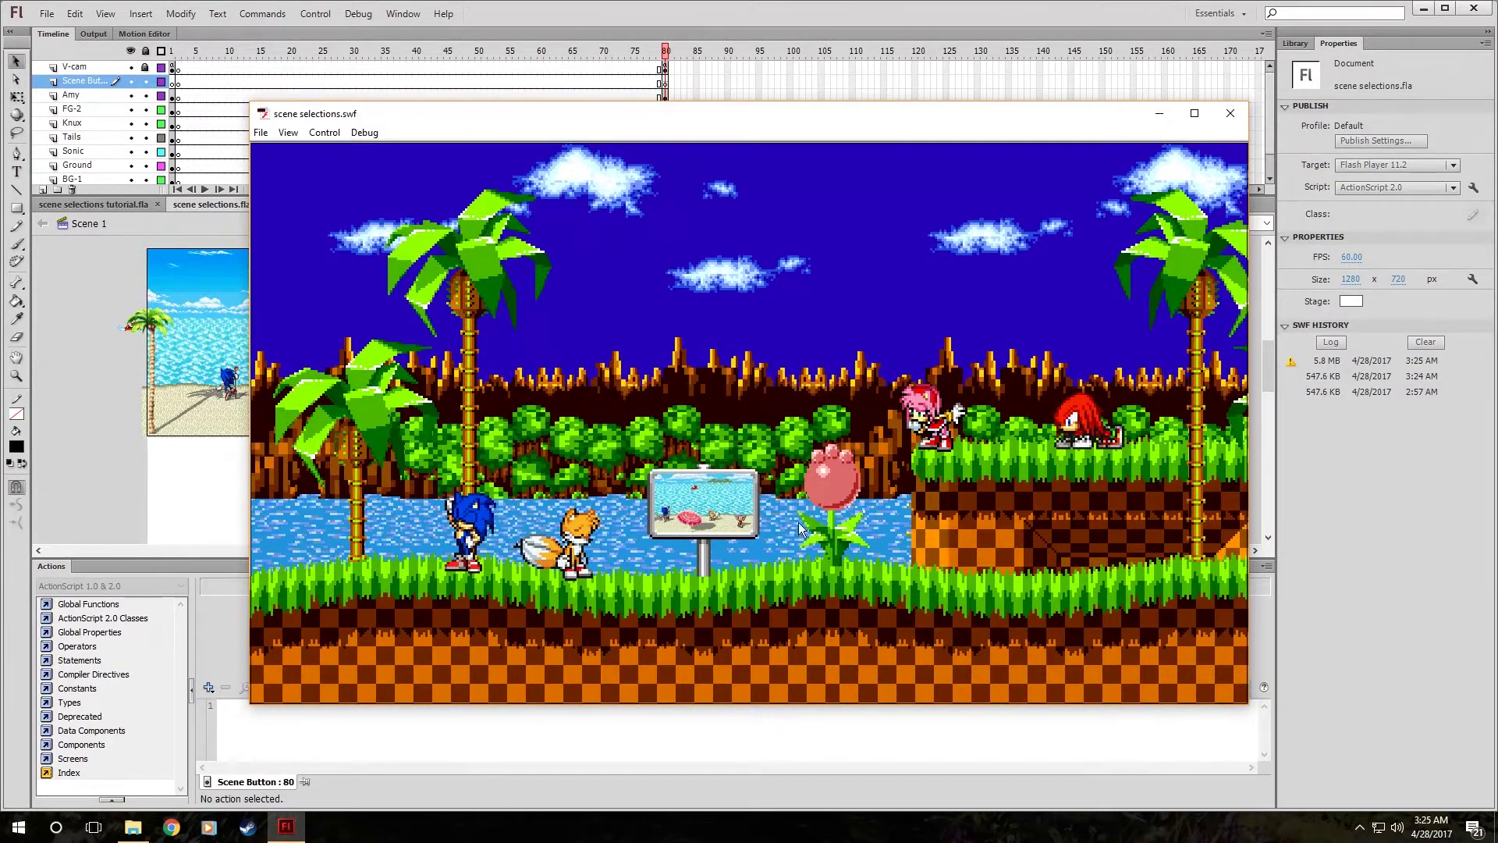
{"action": "right_click", "coordinate": [1397, 826]}
{"action": "left_click", "coordinate": [1374, 751]}
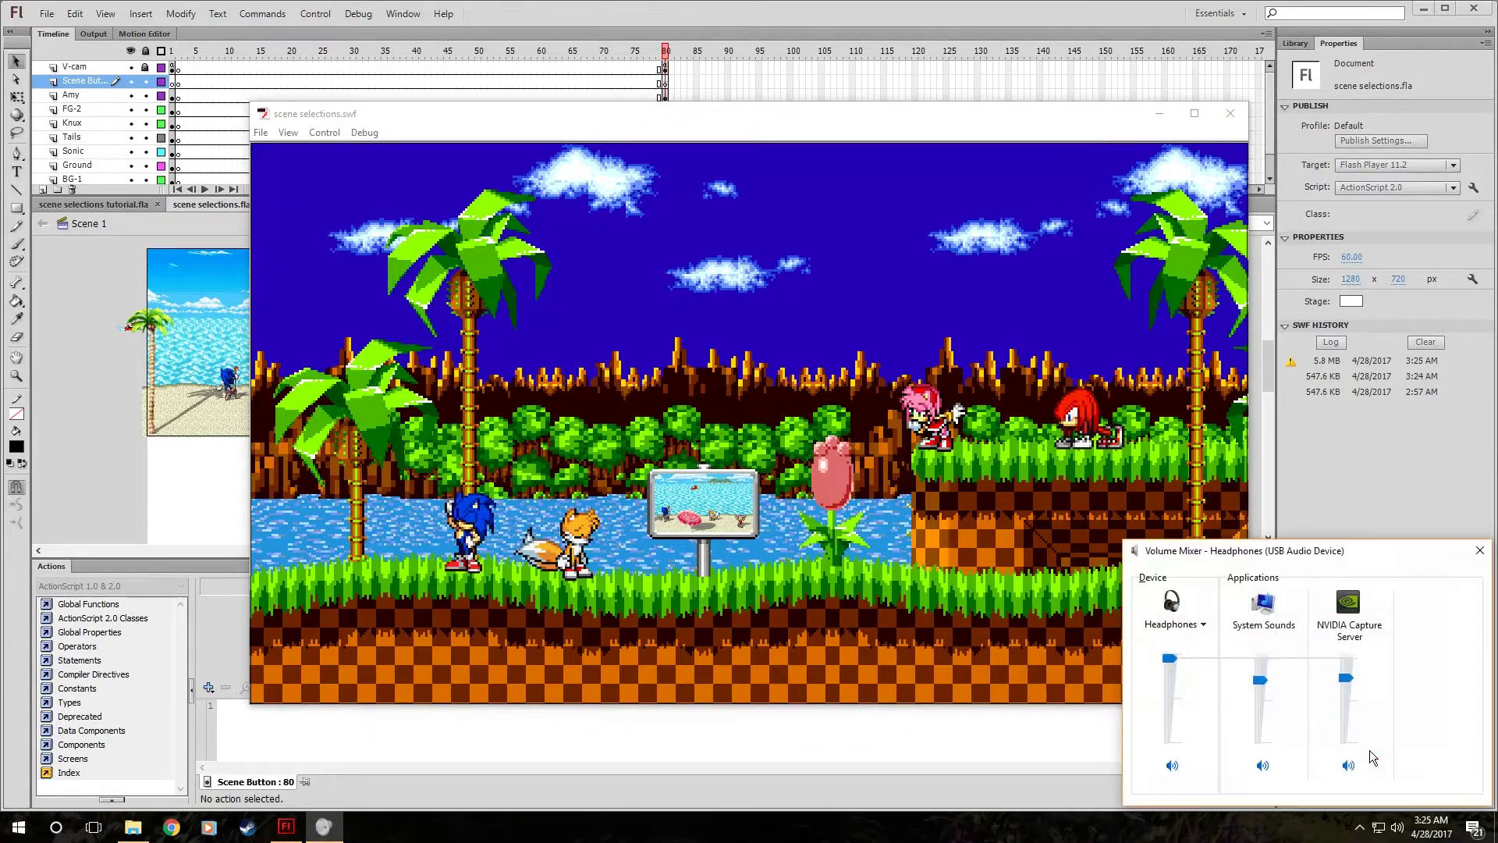
{"action": "left_click", "coordinate": [1155, 682]}
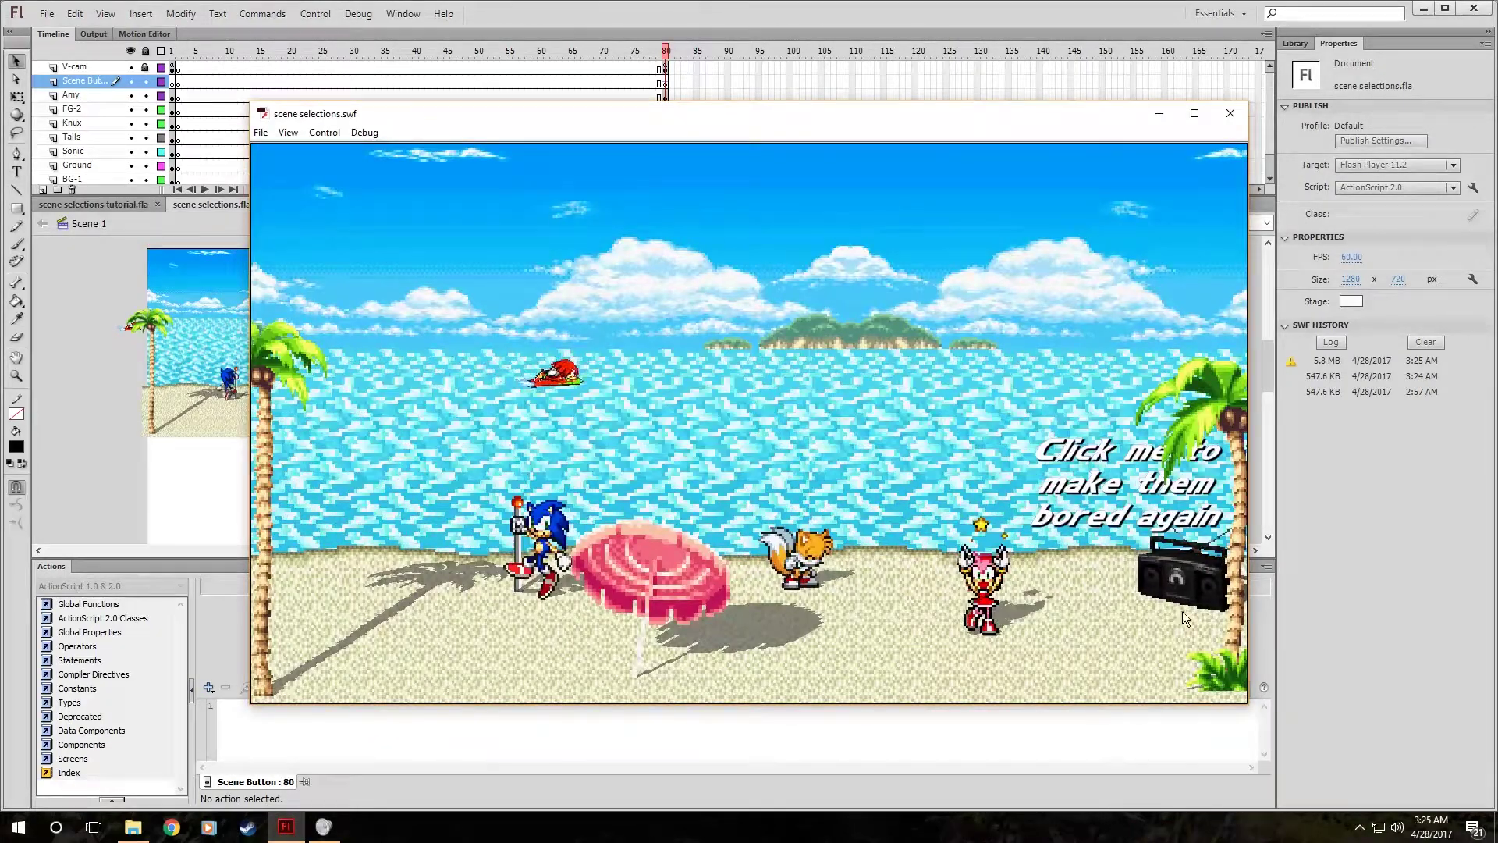
{"action": "left_click", "coordinate": [1182, 611]}
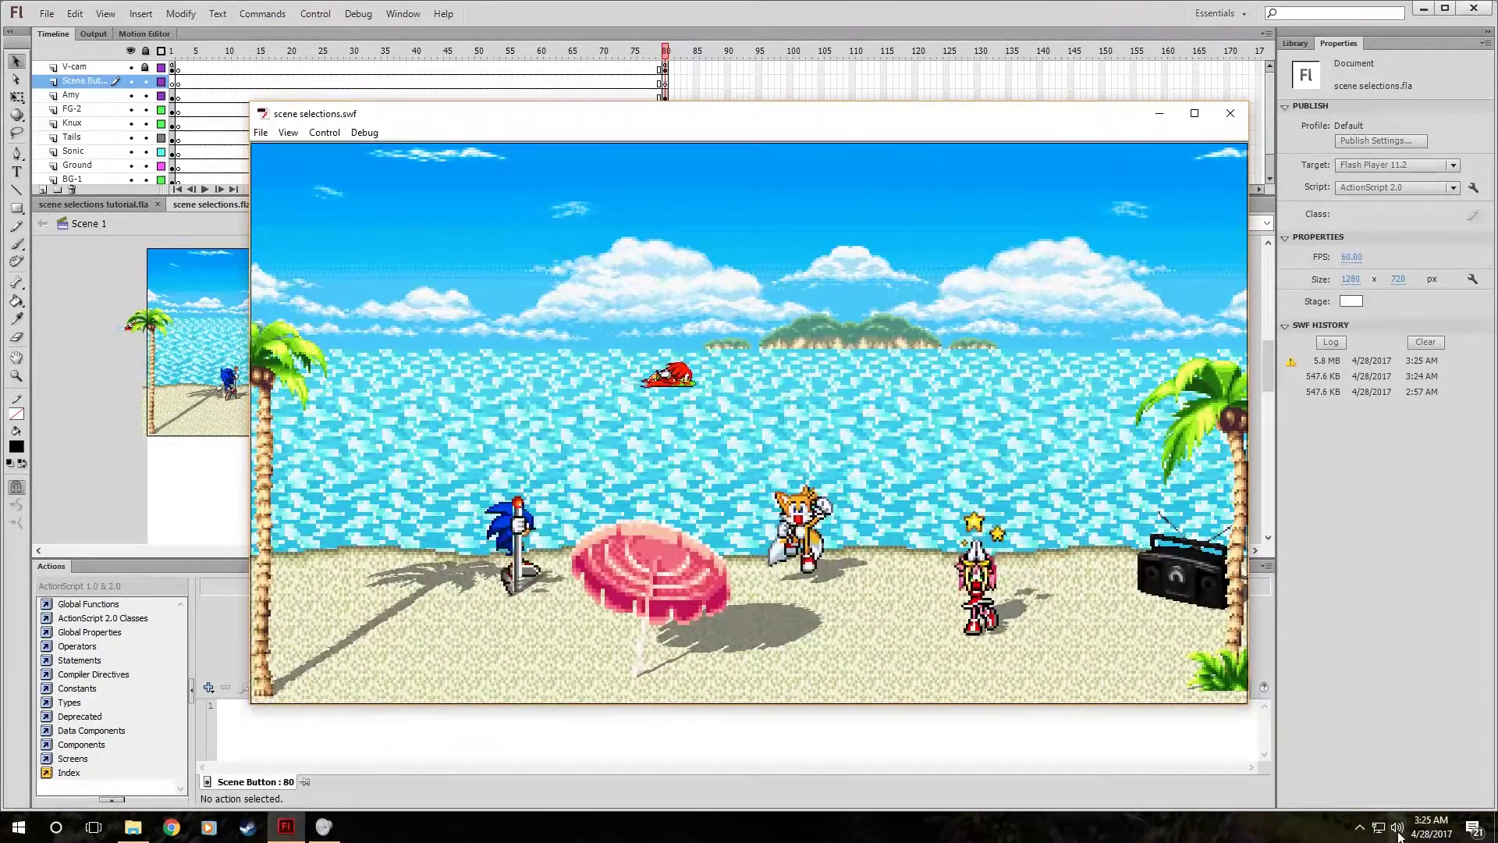
{"action": "right_click", "coordinate": [1397, 826]}
{"action": "left_click", "coordinate": [1392, 747]}
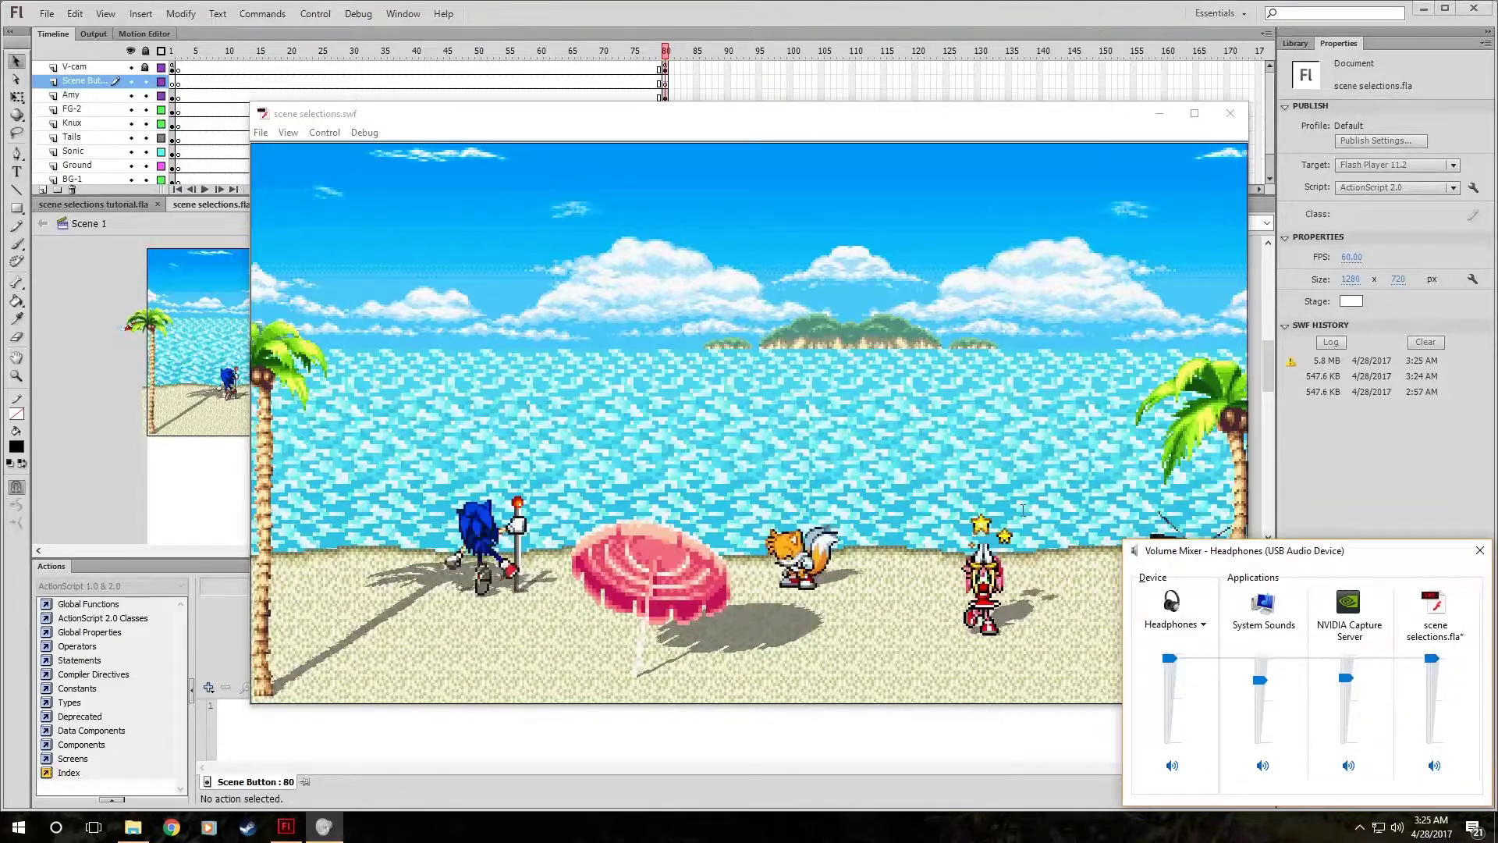
{"action": "left_click", "coordinate": [1218, 624]}
{"action": "left_click", "coordinate": [1171, 584]}
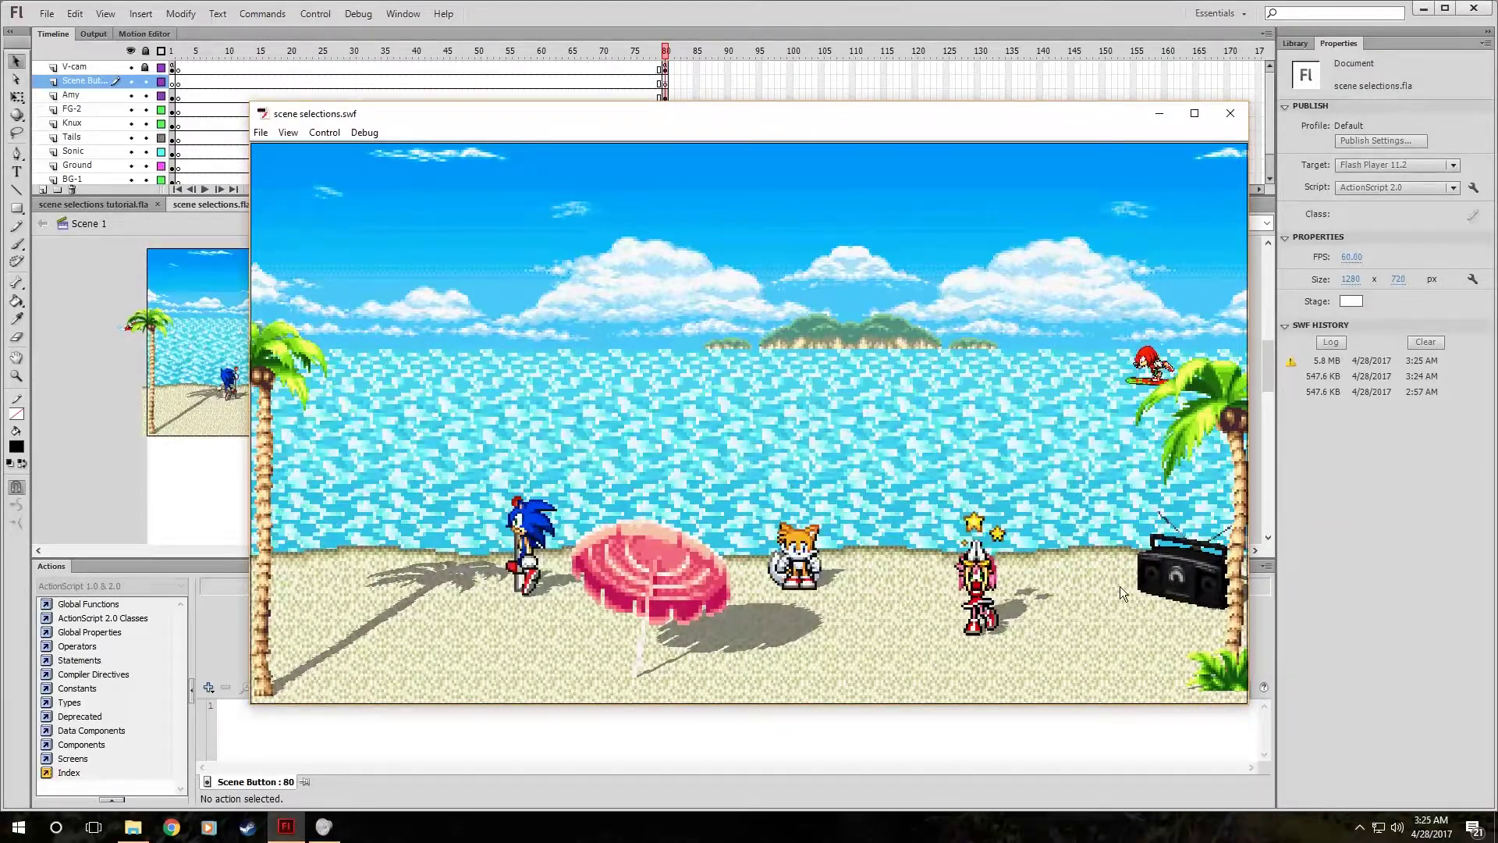
{"action": "right_click", "coordinate": [1397, 827]}
{"action": "left_click", "coordinate": [1392, 748]}
{"action": "key", "text": "Escape"}
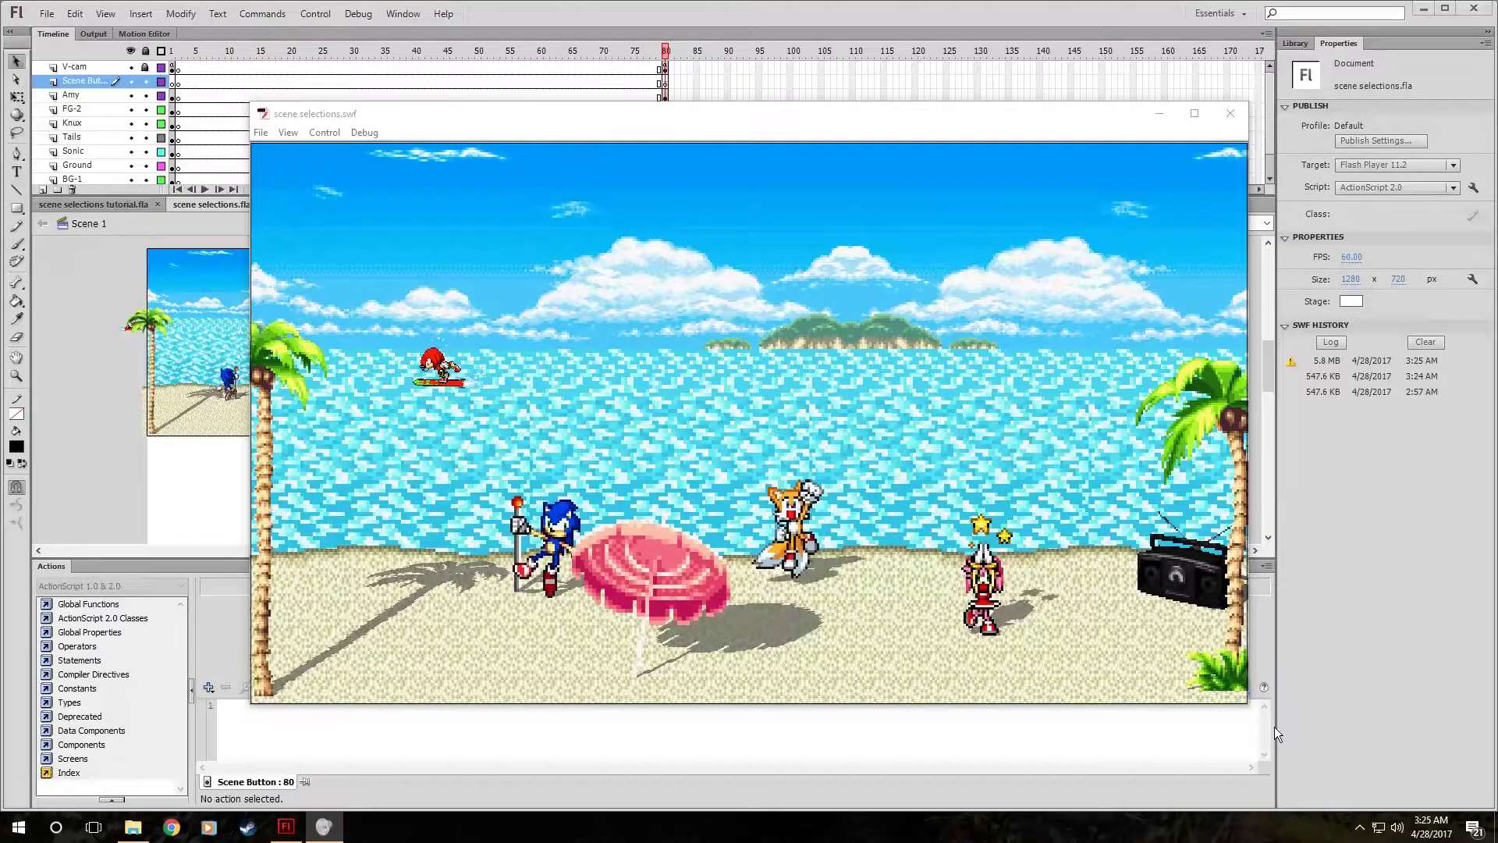
{"action": "left_click", "coordinate": [1231, 113]}
Set frame 80's OC-Remix sound to Start sync, keeping the effect at None.
{"action": "left_click", "coordinate": [664, 82]}
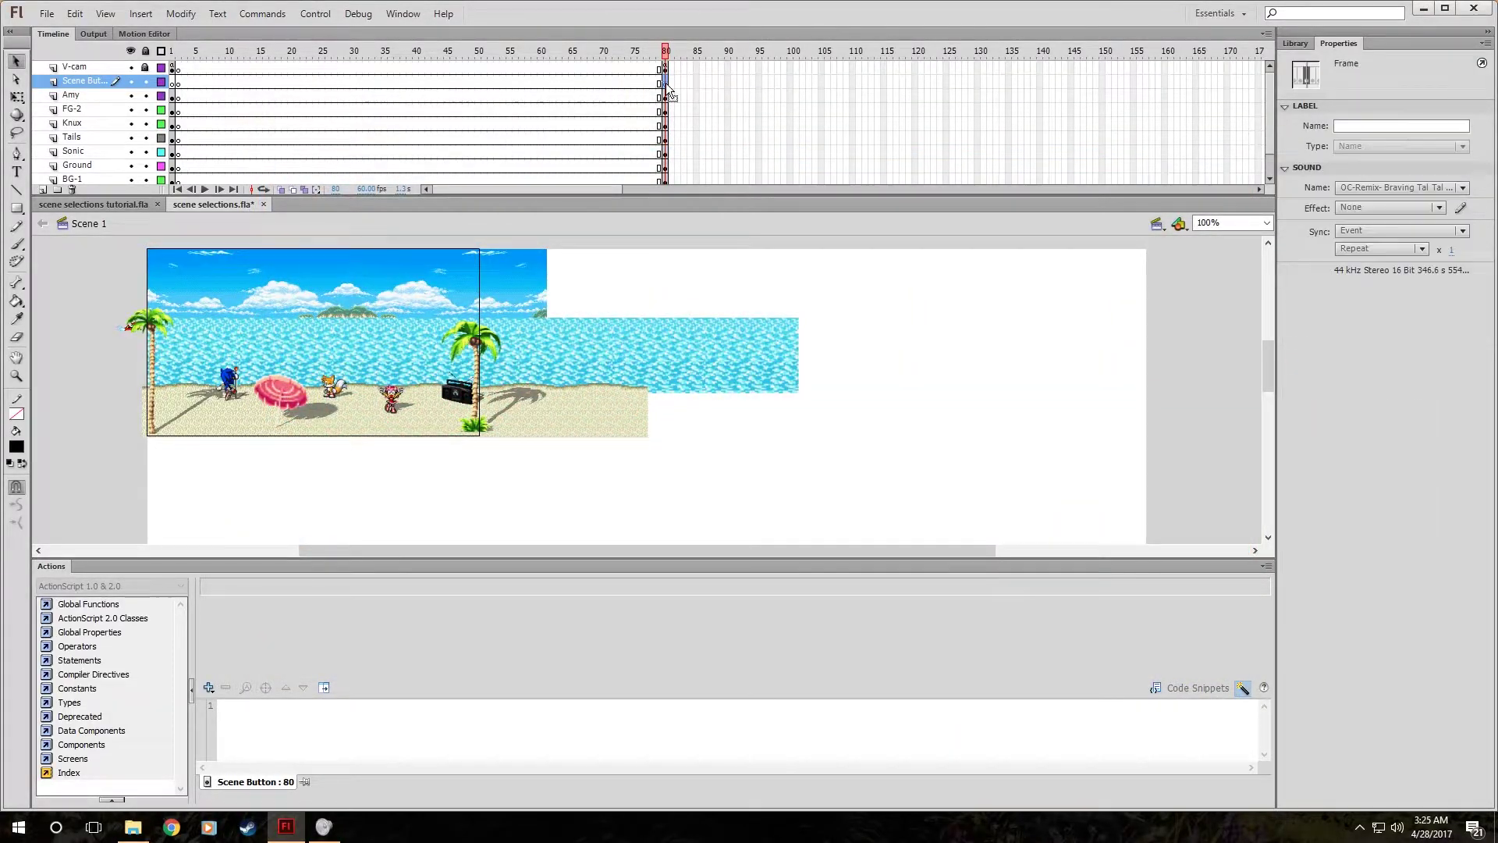
{"action": "left_click", "coordinate": [1379, 232]}
{"action": "left_click", "coordinate": [1375, 273]}
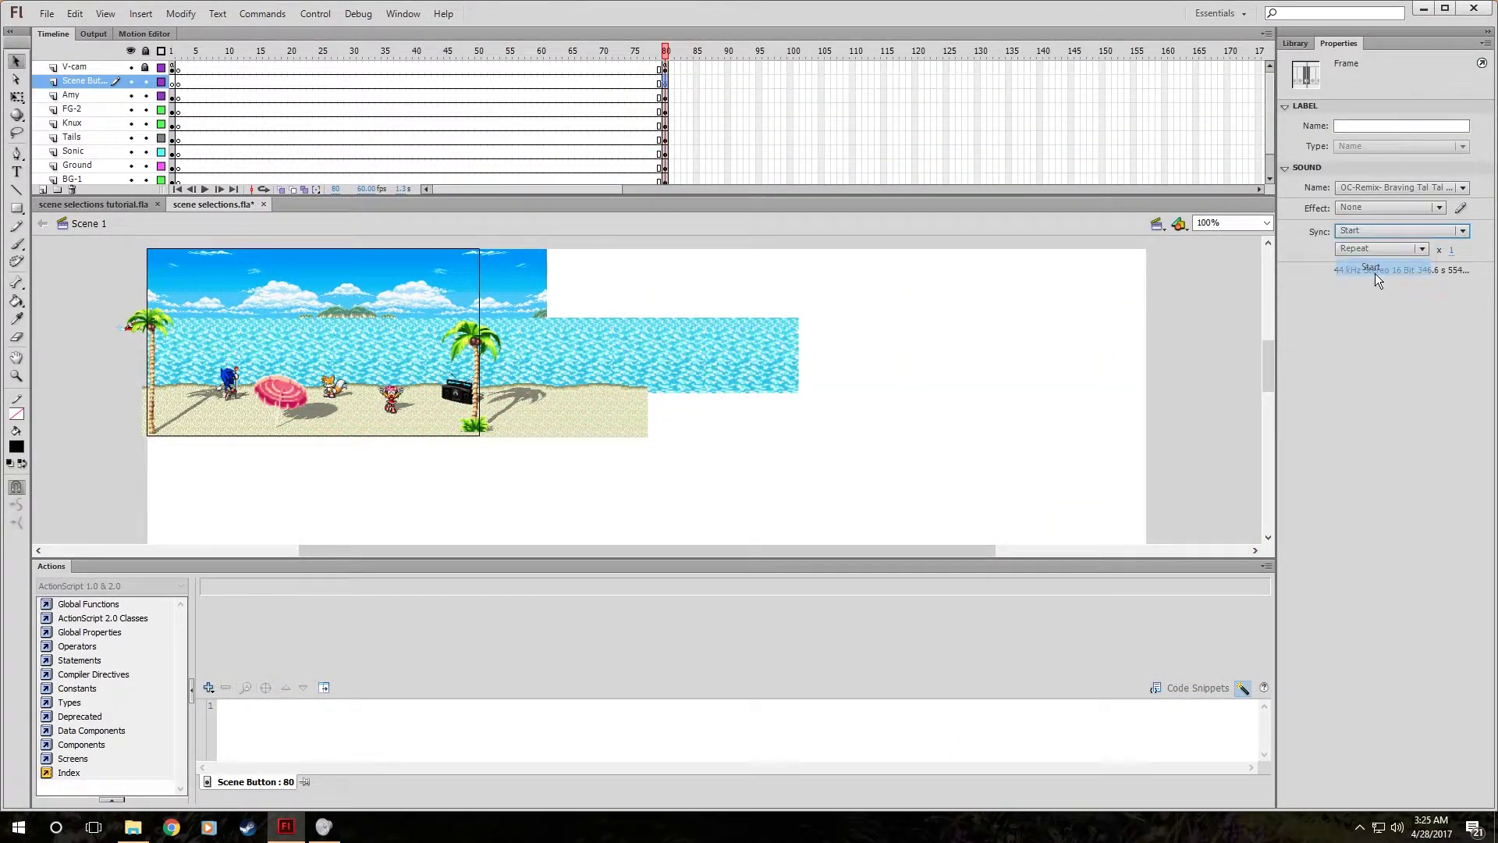
{"action": "left_click", "coordinate": [1364, 209]}
{"action": "left_click", "coordinate": [1292, 190]}
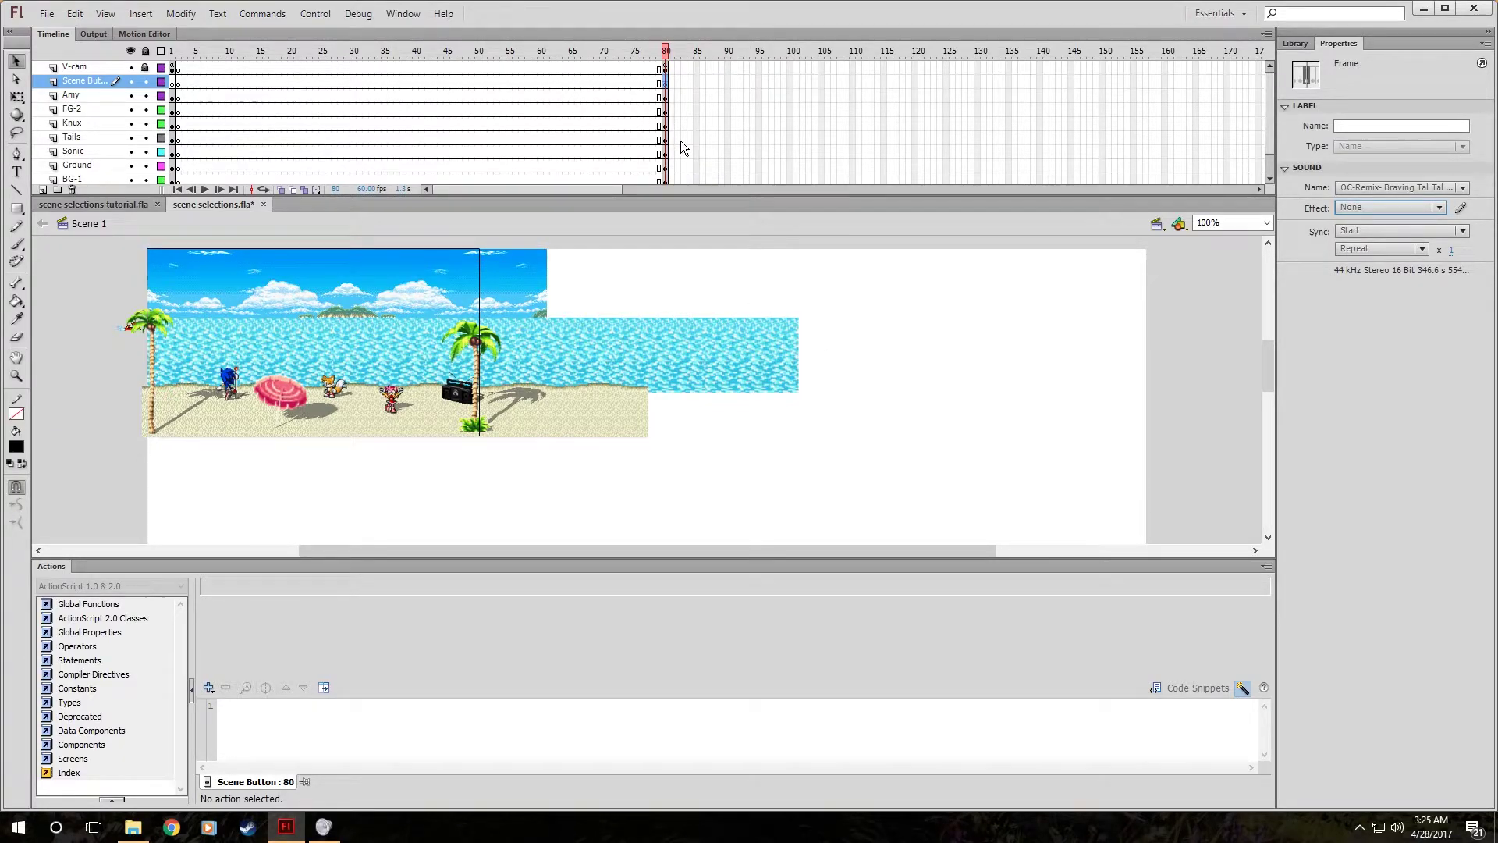
Test the movie, jump to the beach party scene via the sign, and close the player.
{"action": "key", "text": "ctrl+Return"}
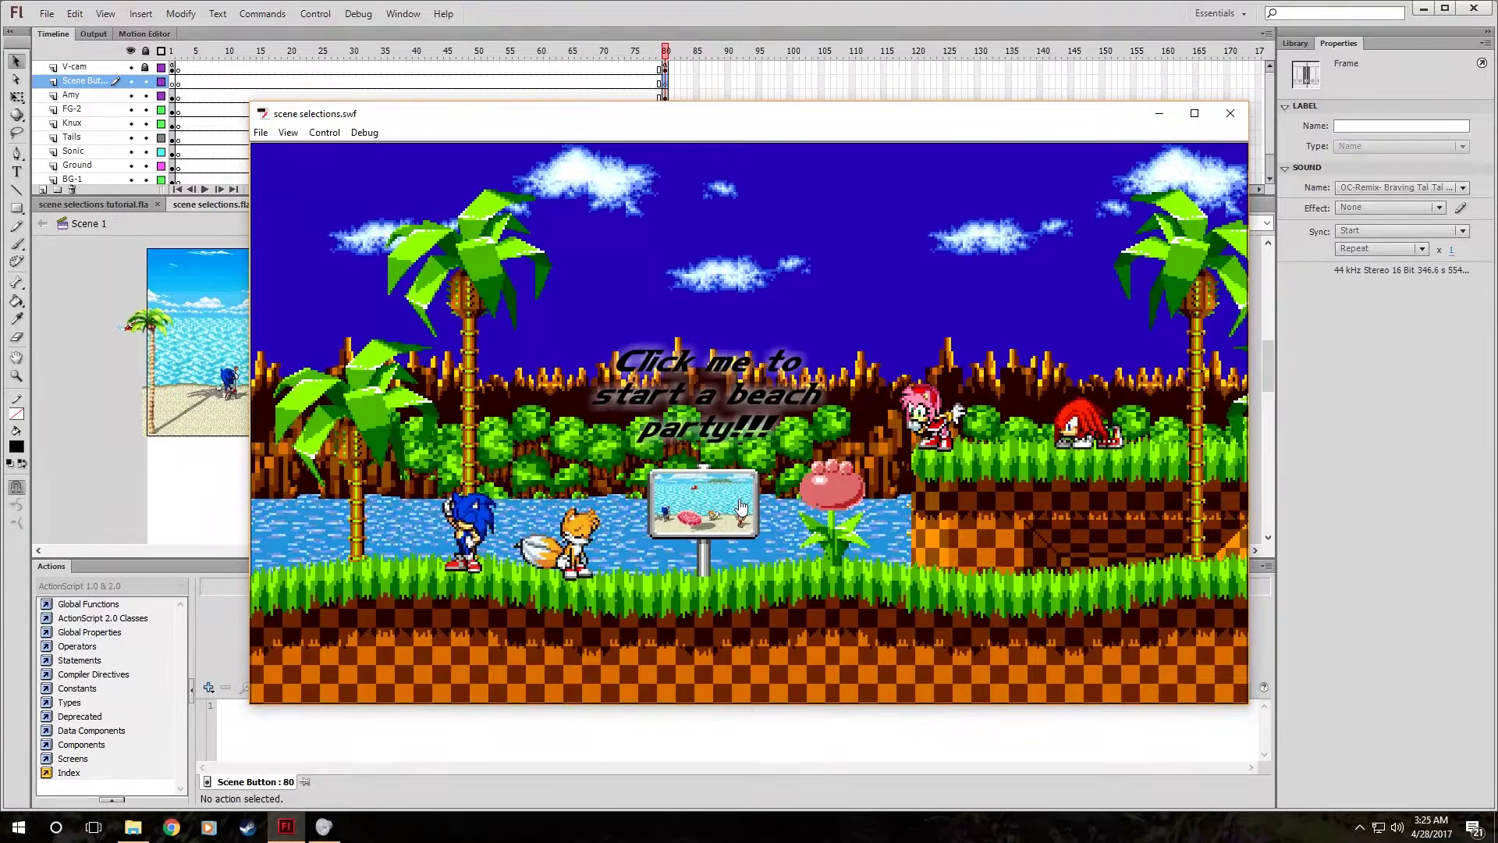
{"action": "left_click", "coordinate": [740, 508]}
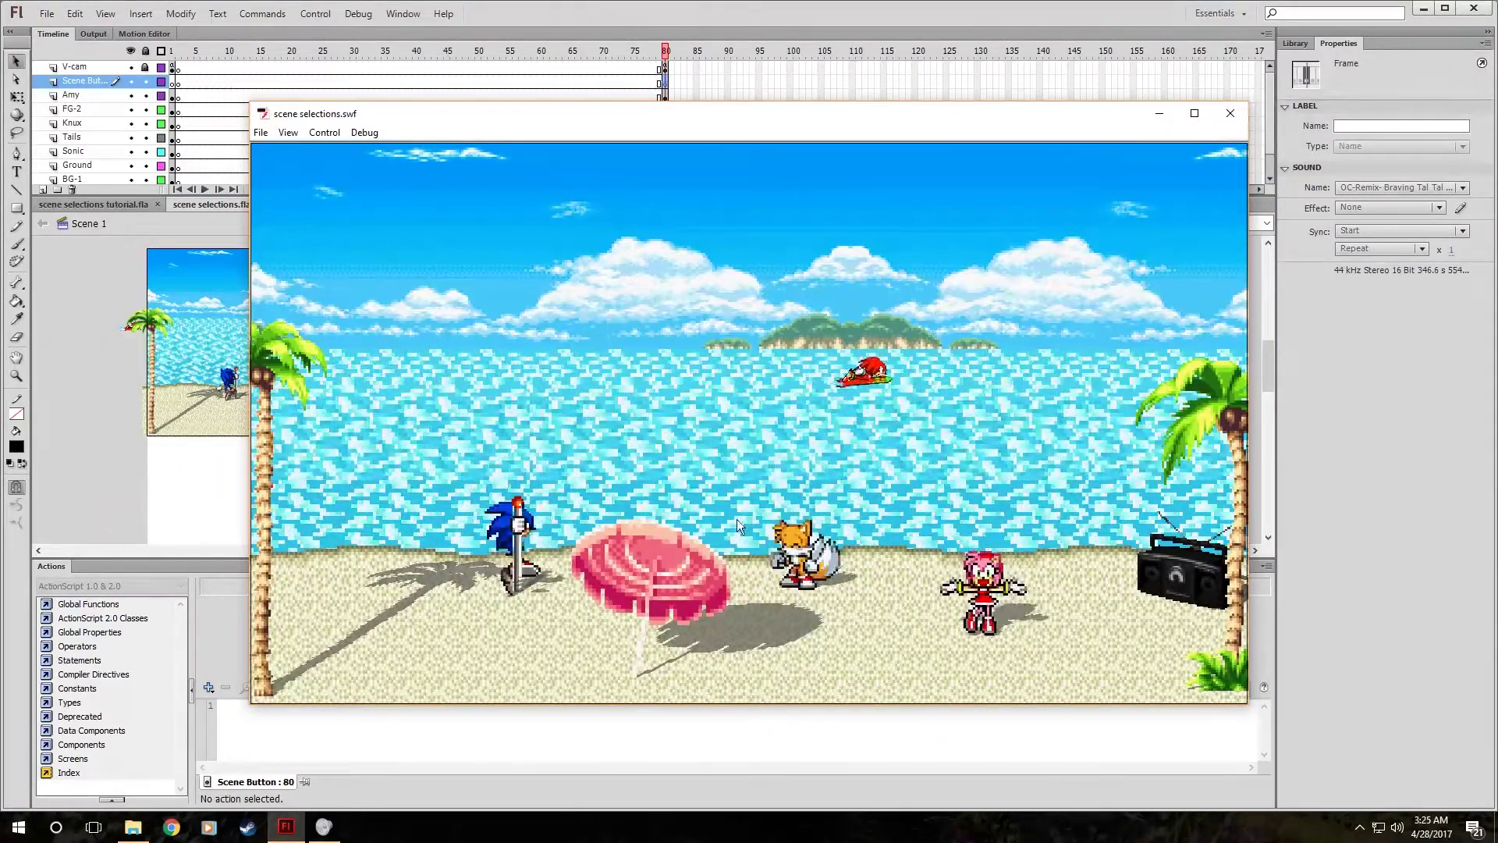
{"action": "left_click", "coordinate": [1230, 115]}
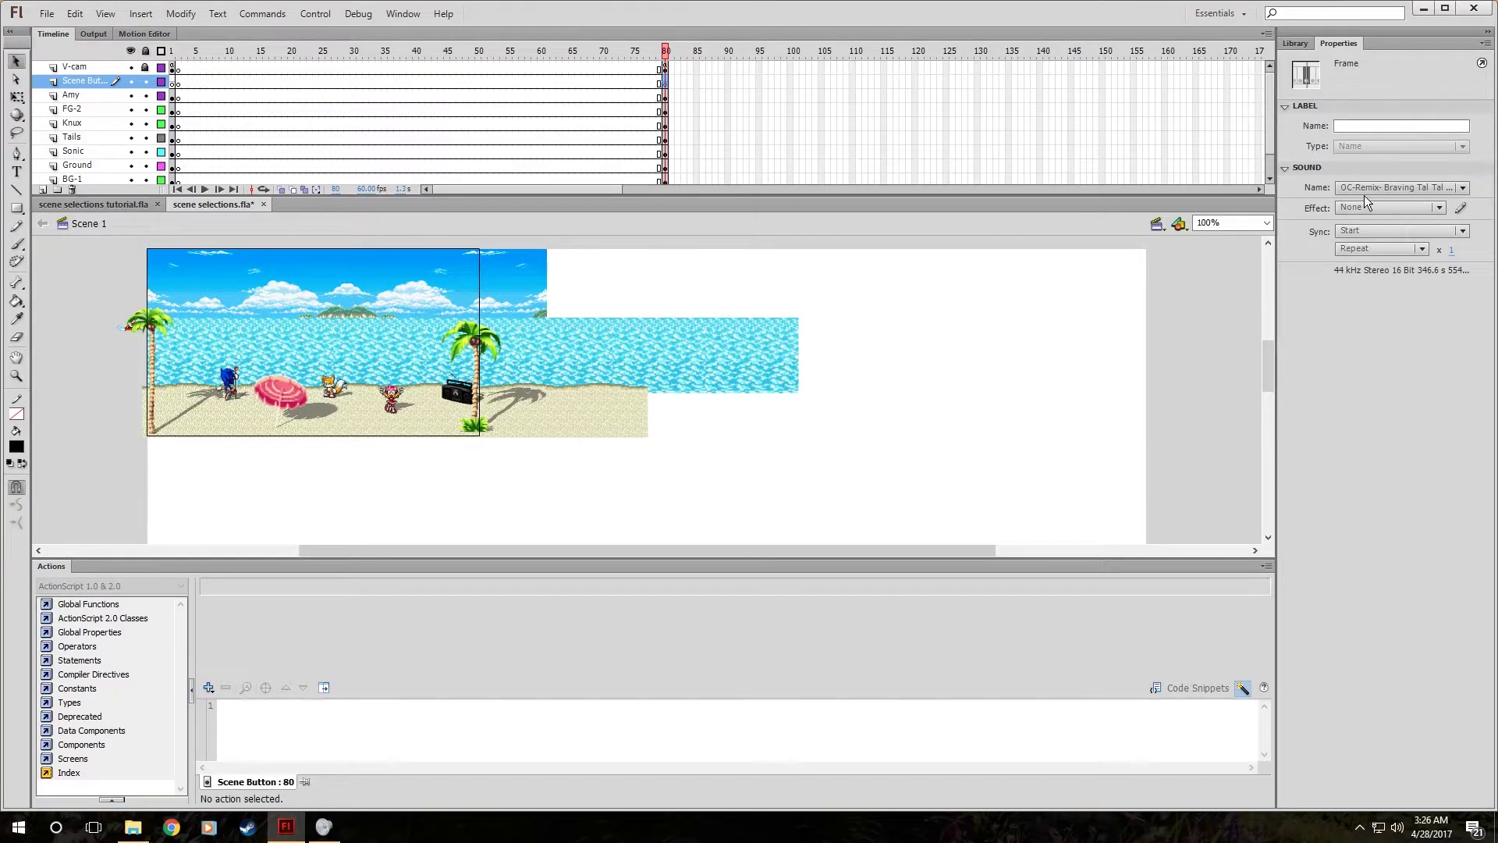
Set frame 80's sound to None and select frame 1, which keeps the OC-Remix track.
{"action": "left_click", "coordinate": [1364, 196]}
{"action": "left_click", "coordinate": [1170, 204]}
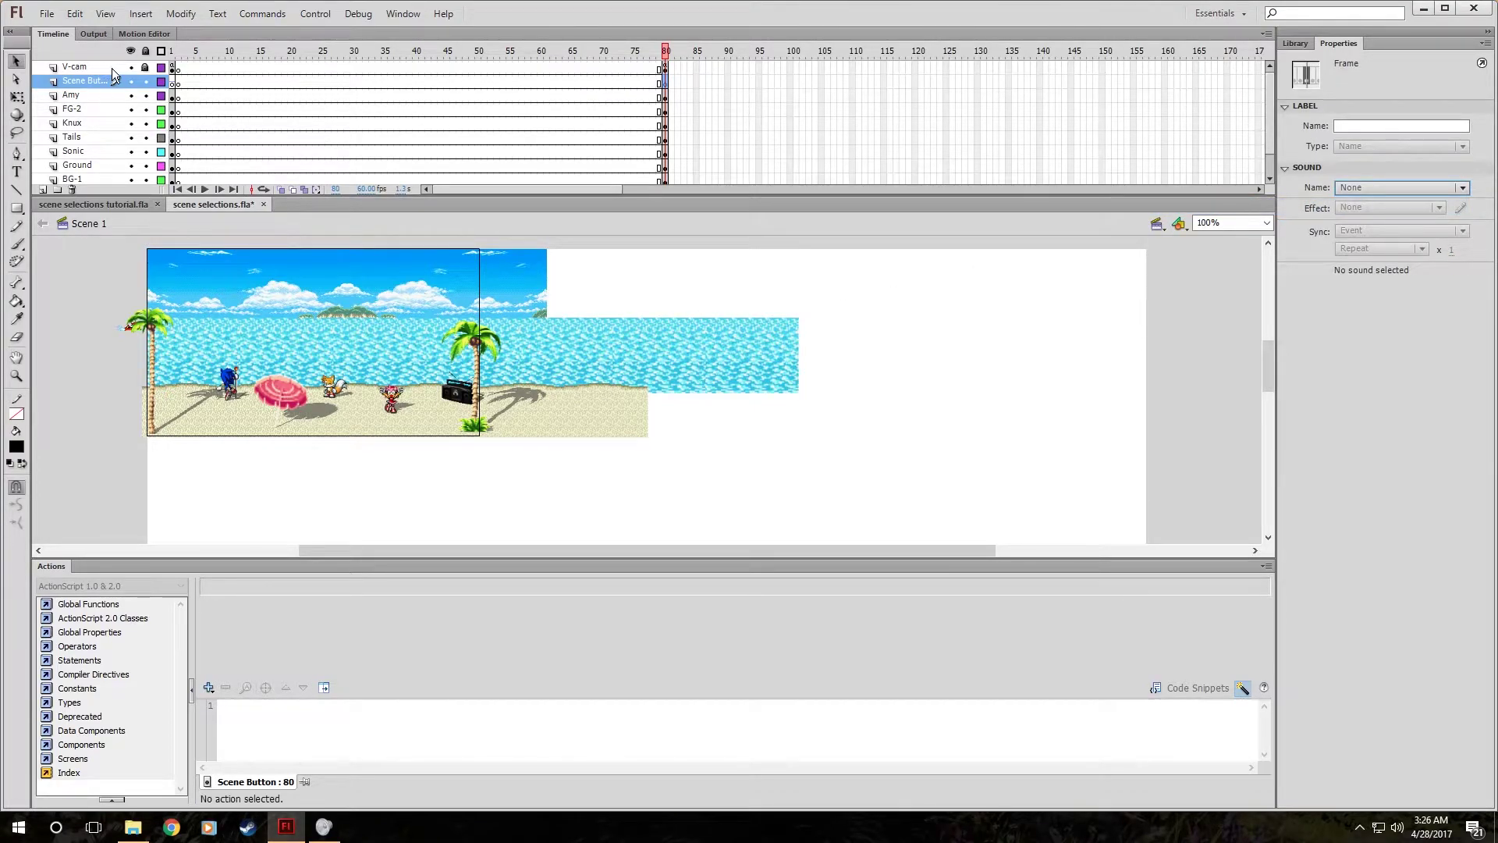
{"action": "left_click", "coordinate": [175, 84]}
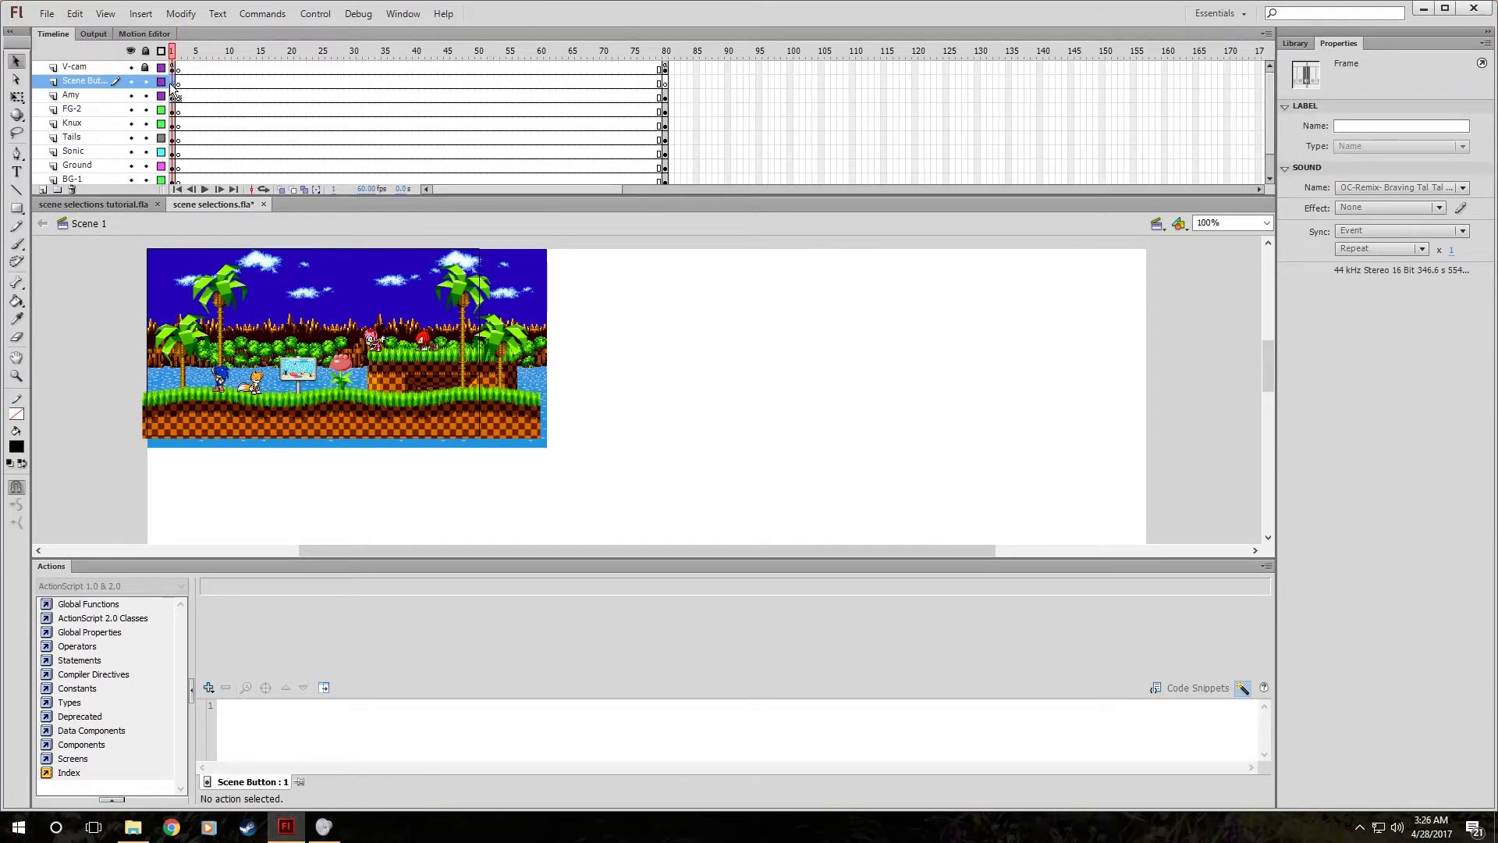
{"action": "key", "text": "ctrl+Return"}
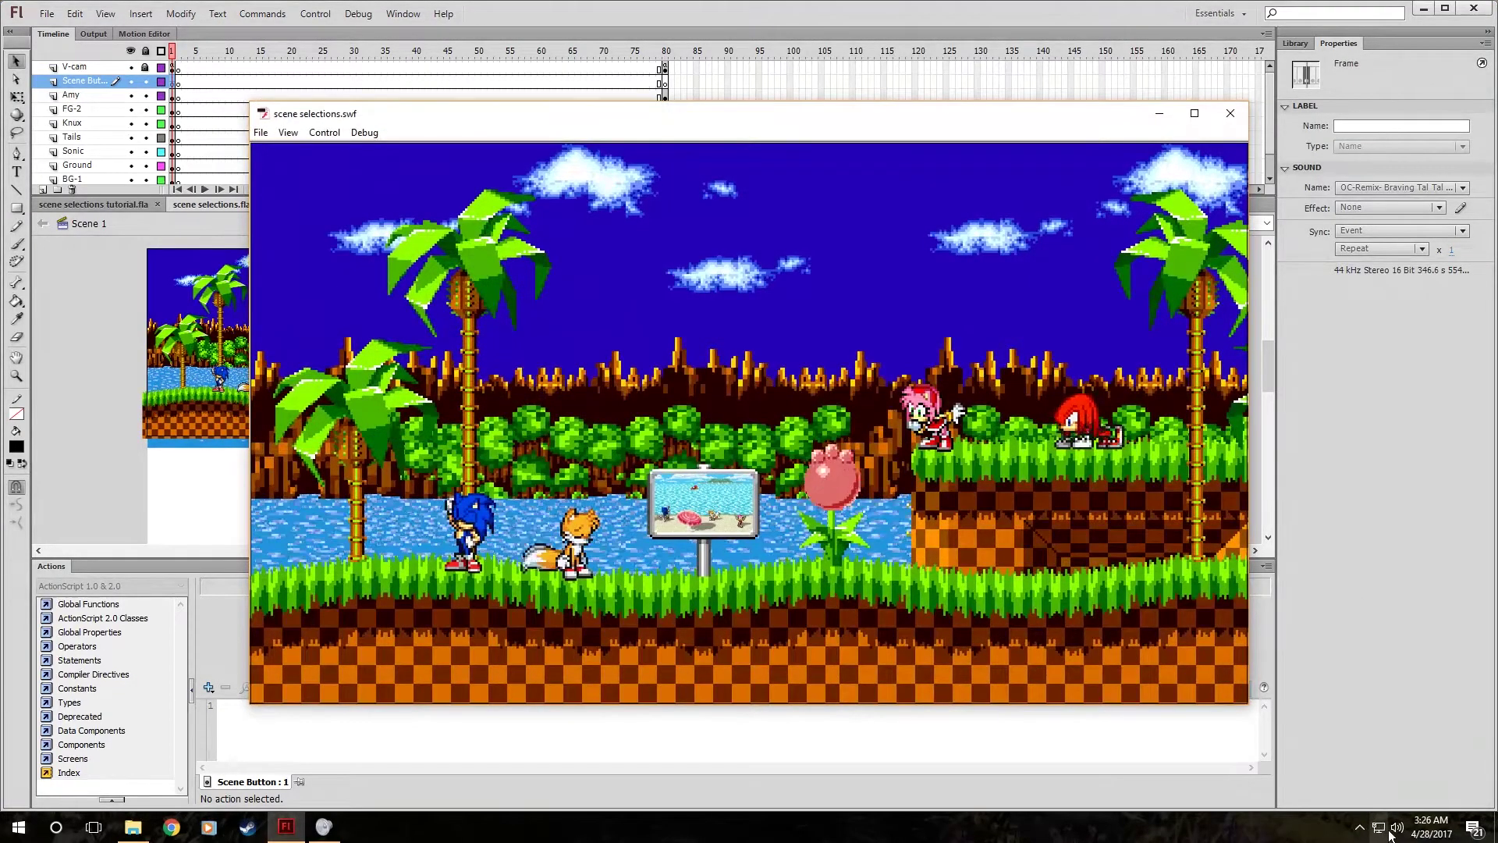
{"action": "right_click", "coordinate": [1397, 827]}
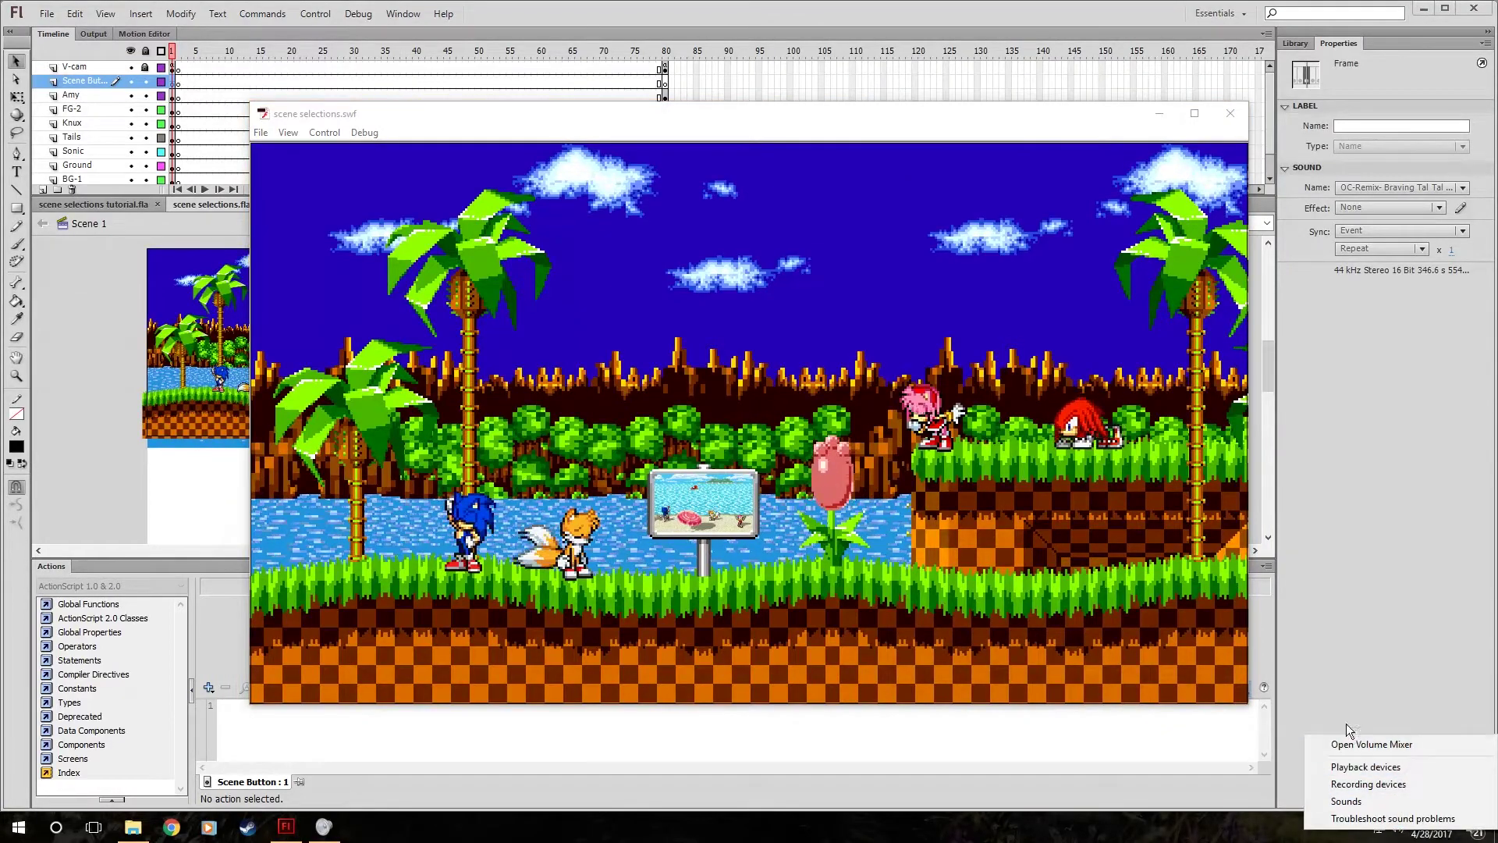
{"action": "left_click", "coordinate": [766, 625]}
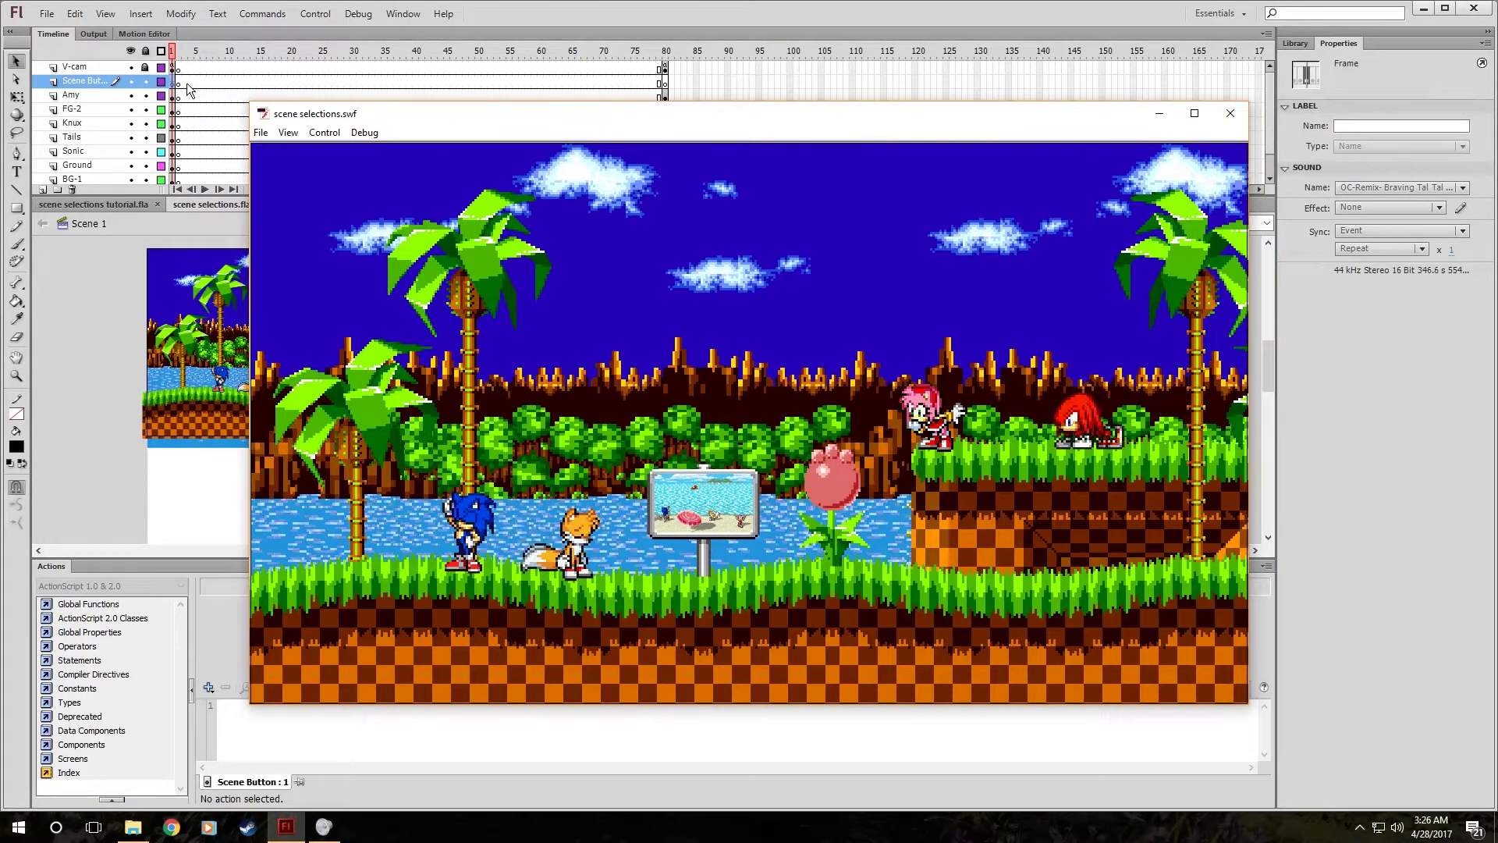
{"action": "mouse_move", "coordinate": [738, 526]}
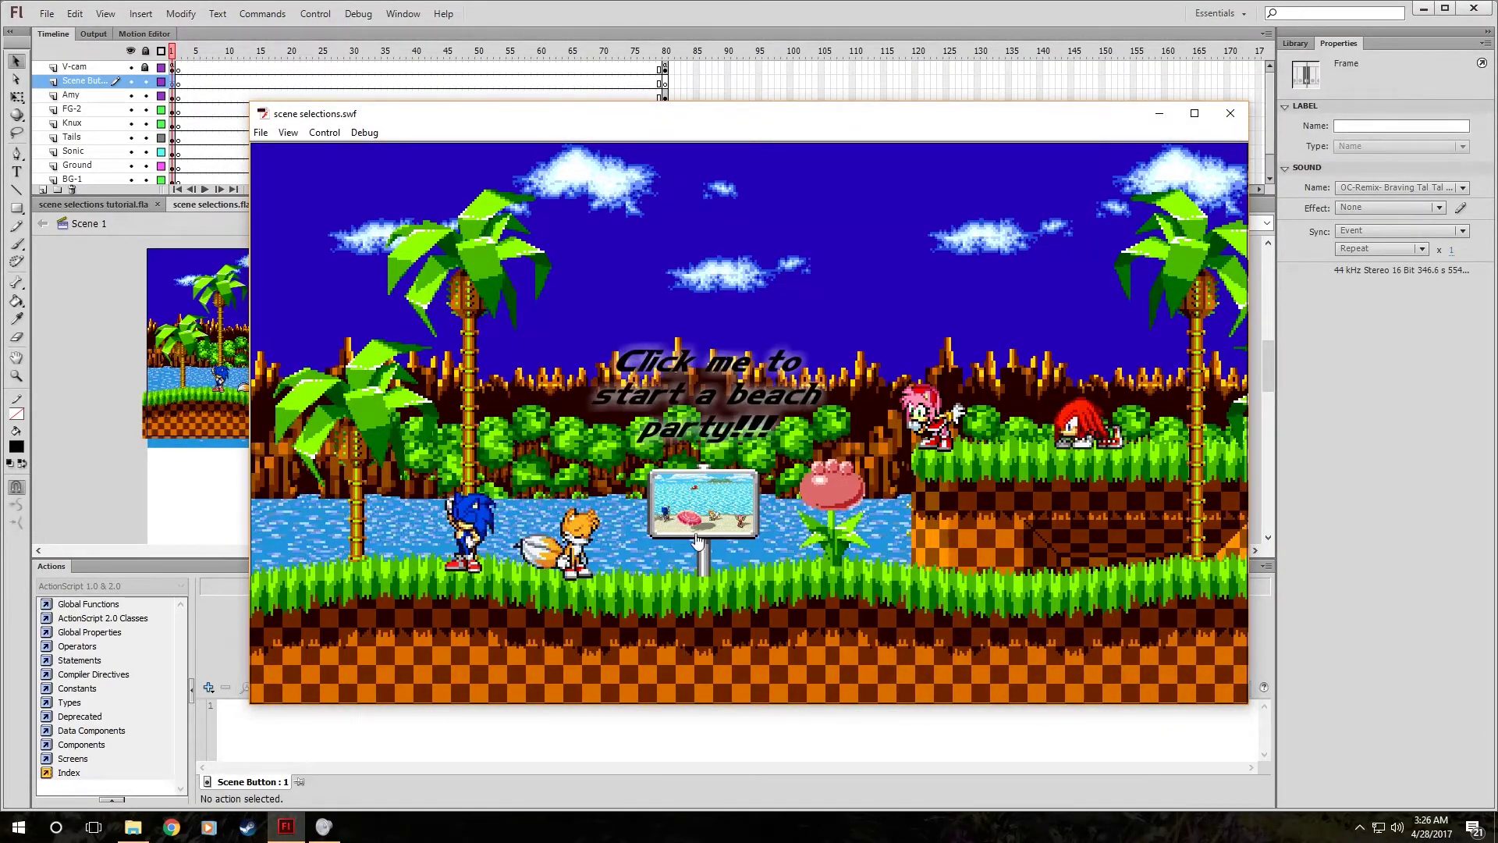
{"action": "left_click", "coordinate": [739, 522]}
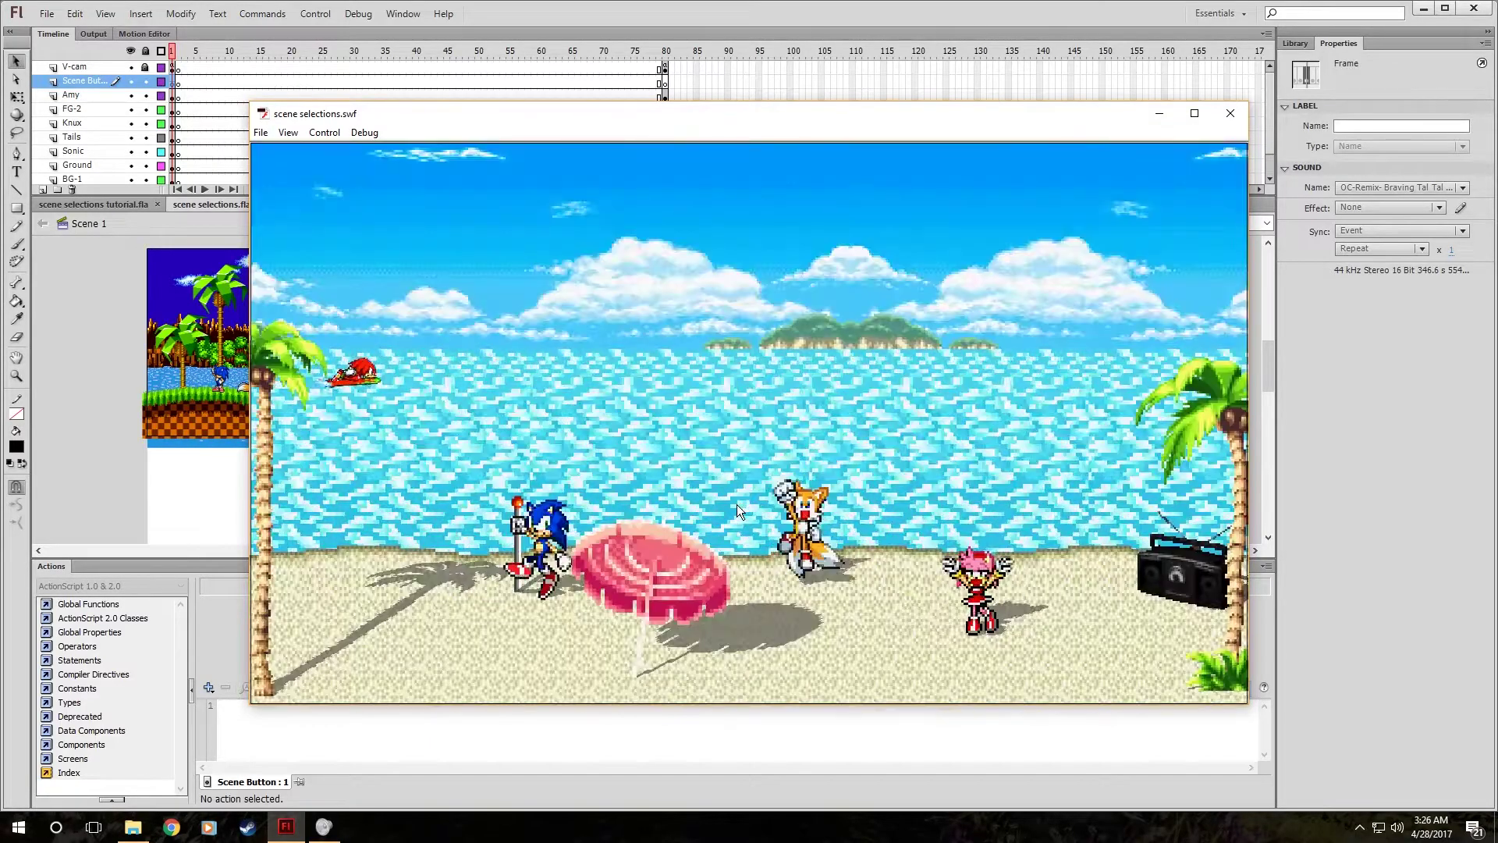
{"action": "left_click", "coordinate": [1230, 119]}
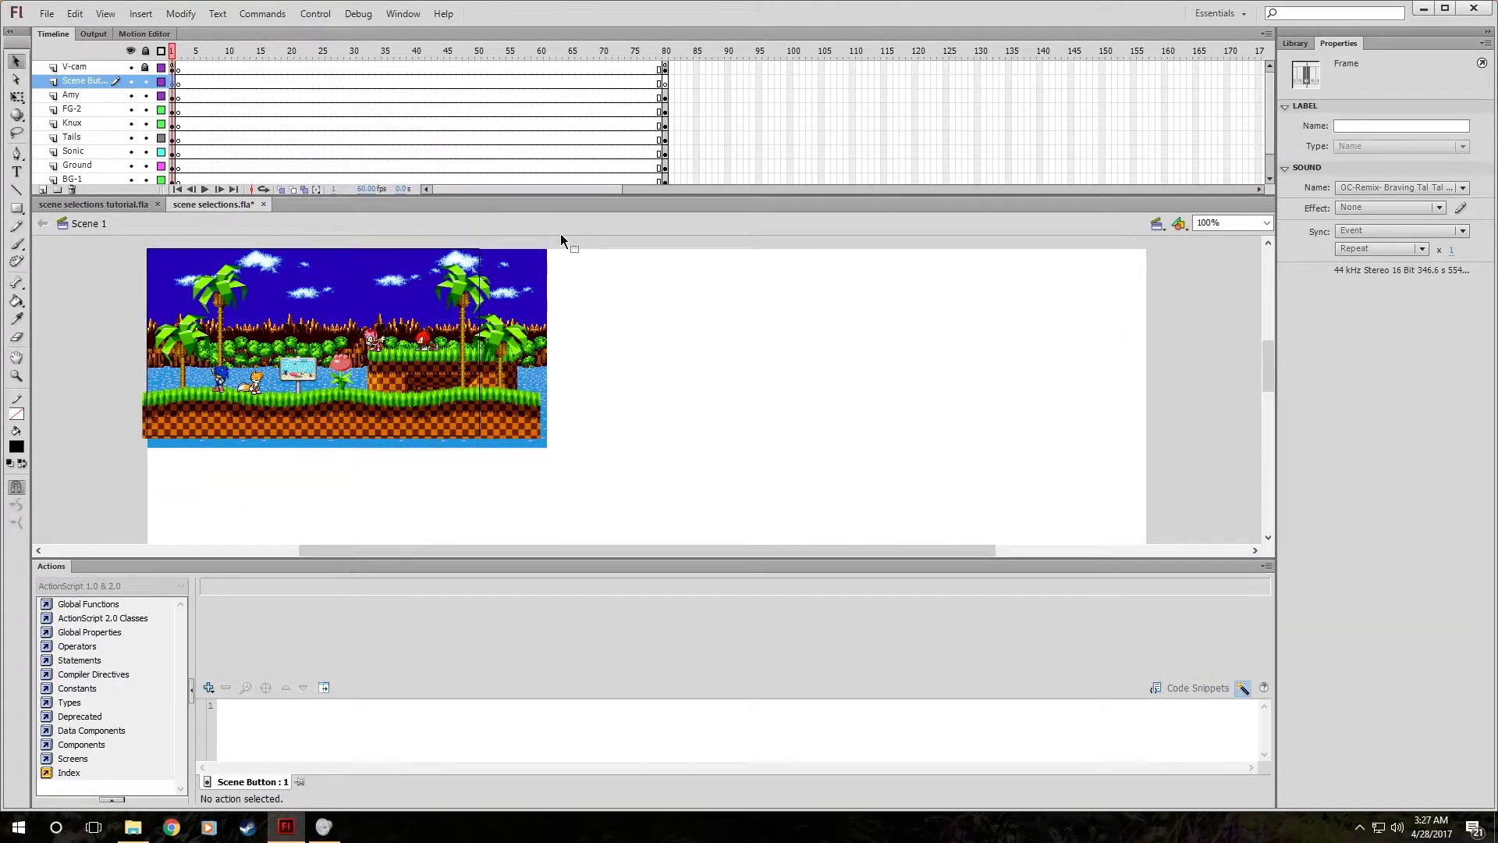
Maximize the Flash window and deselect everything on the stage to show document properties.
{"action": "left_click", "coordinate": [1444, 8]}
{"action": "left_click_drag", "start_coordinate": [886, 379], "coordinate": [718, 503]}
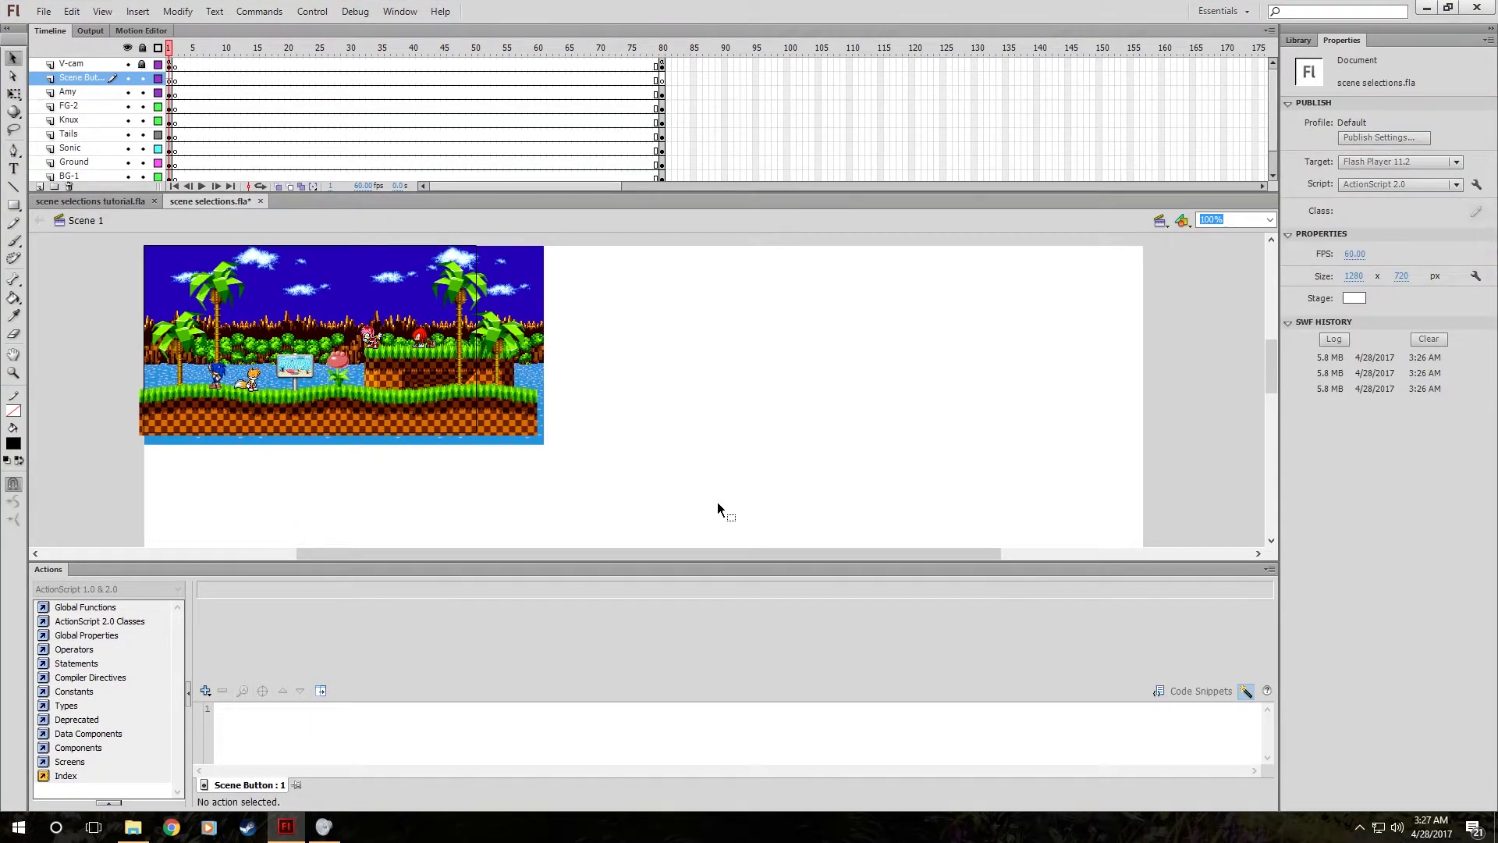